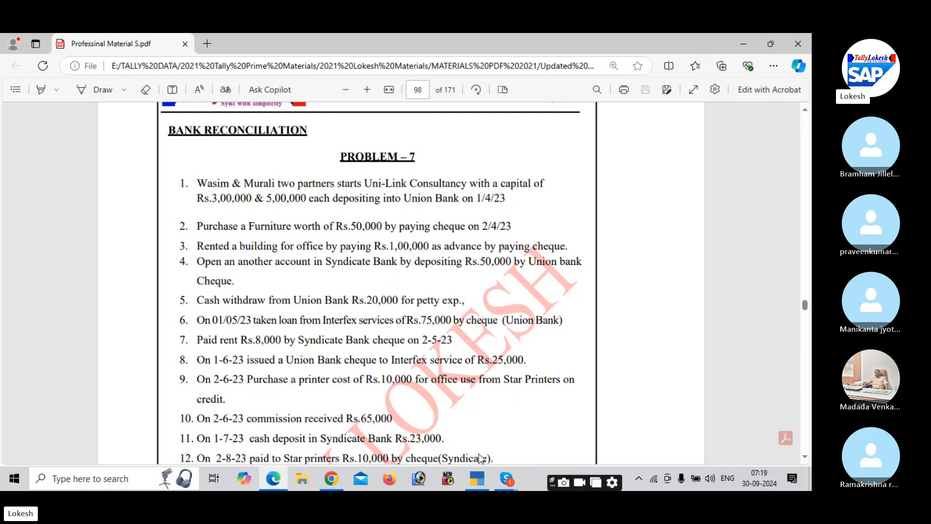
Switch to TallyPrime and leave the open sales voucher entry to return to the Gateway of Tally
left_click(481, 479)
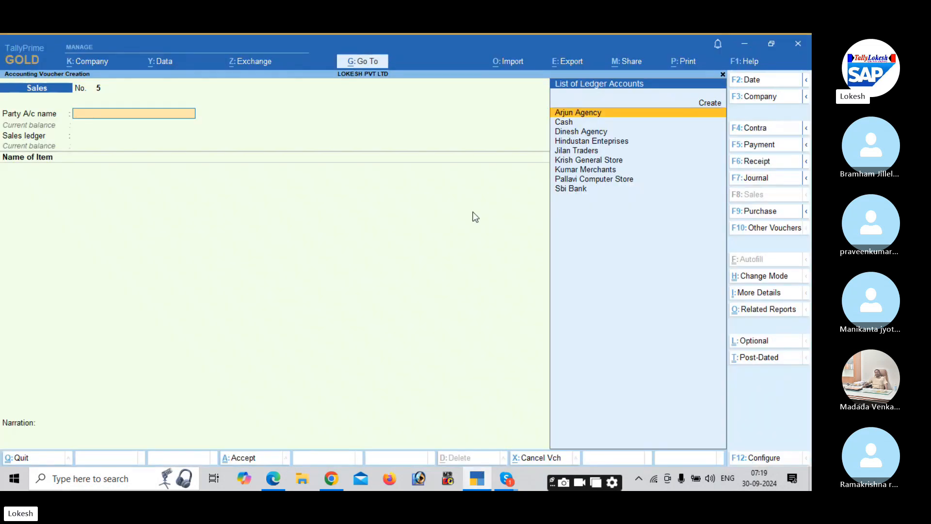
key("Escape")
key("Escape")
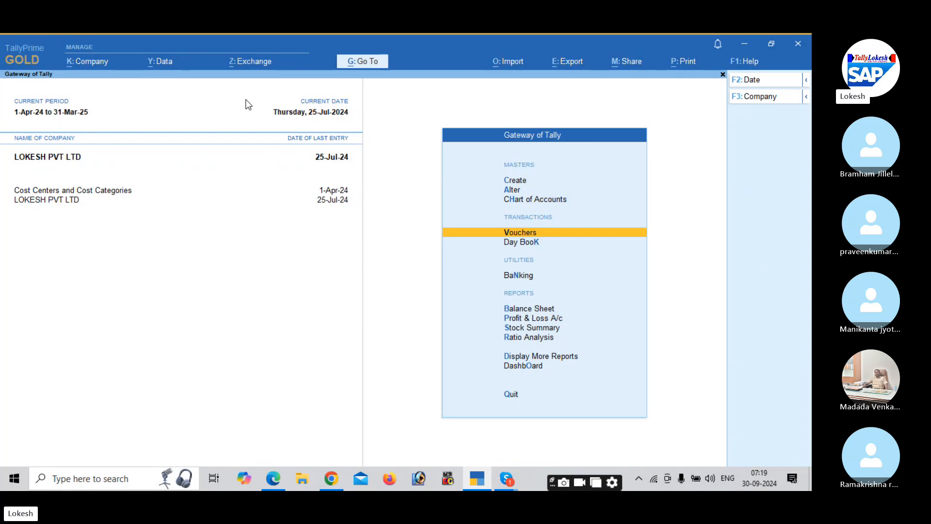
Create a new company named Brs with Andhra Pradesh as its state
left_click(103, 61)
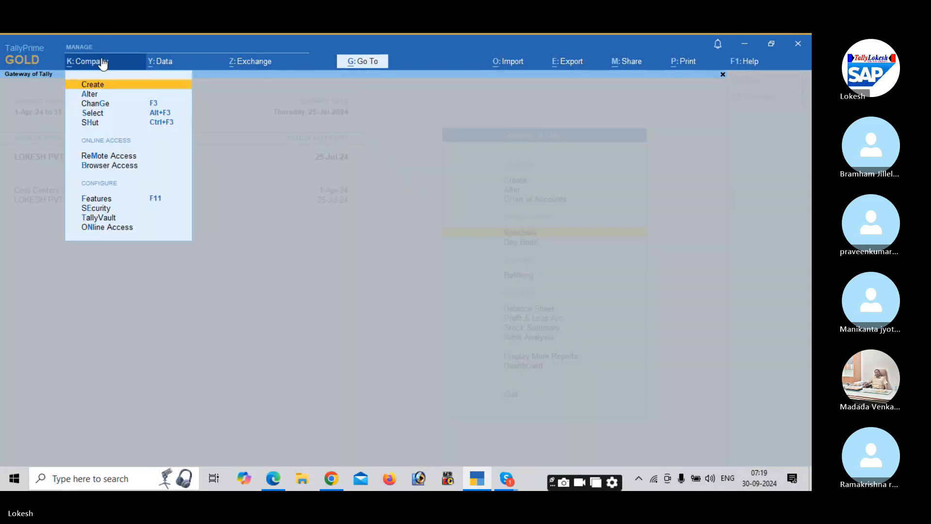
key("Return")
type("Brs")
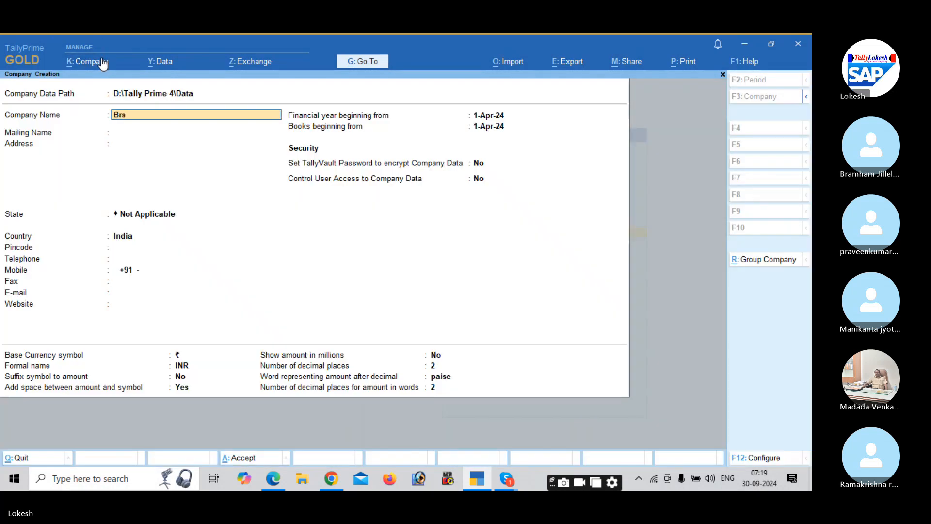
key("Return")
key("Return")
key("Return")
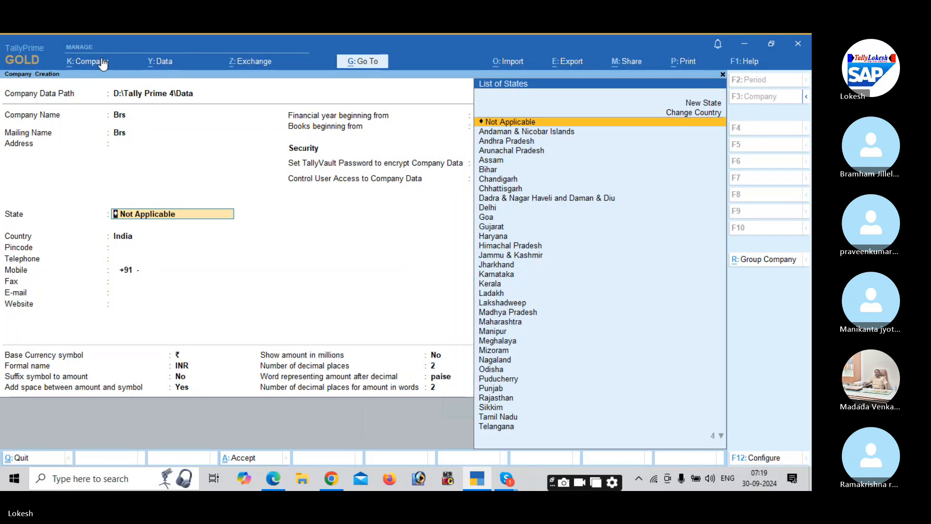
key("Down")
key("Down")
key("Return")
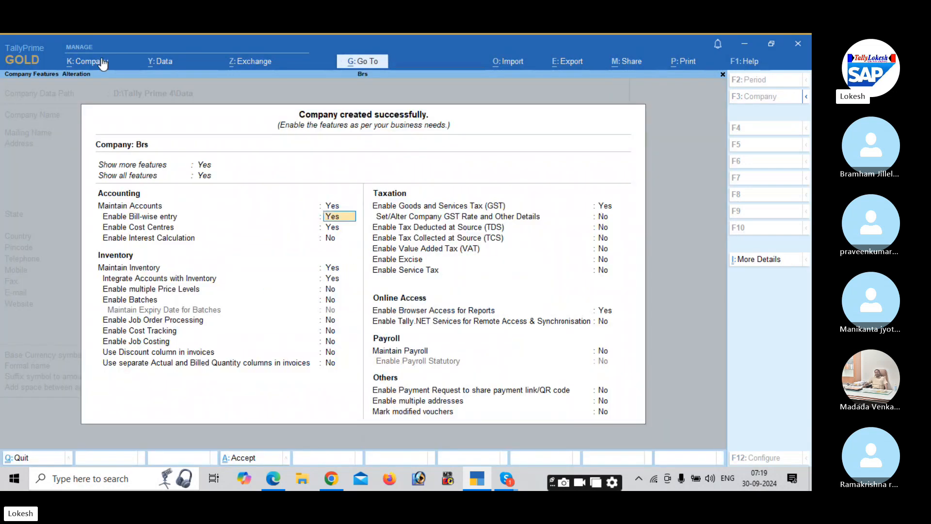
Turn off bill-wise entry, cost centres, interest calculation and inventory maintenance in the new company's features
key("n")
key("n")
key("n")
key("n")
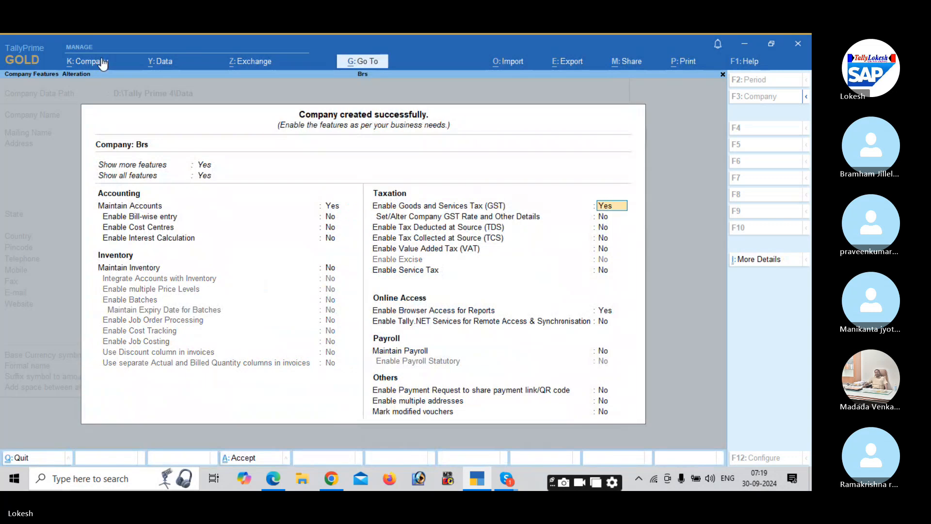
Disable GST, keep the other tax and payroll features set to No, and save the company features
key("n")
key("n")
key("n")
key("n")
key("n")
key("n")
key("n")
key("n")
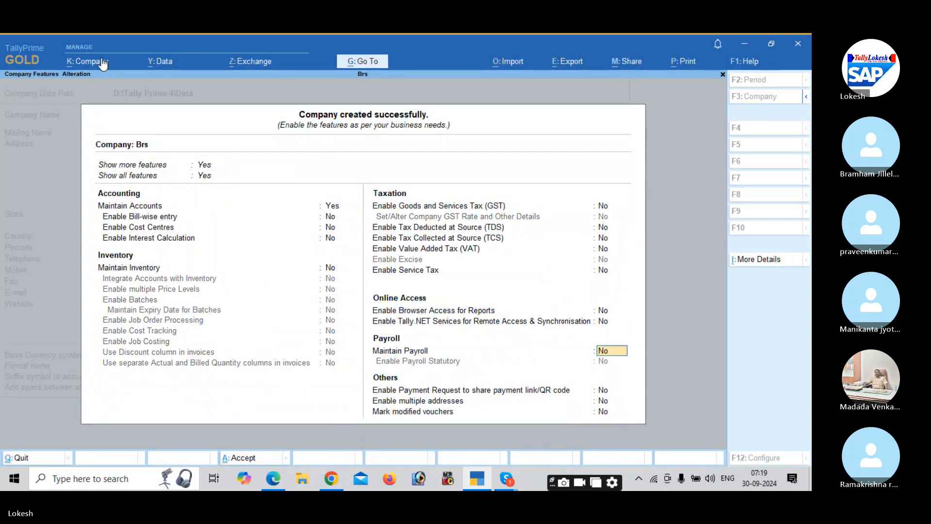
key("n")
key("n")
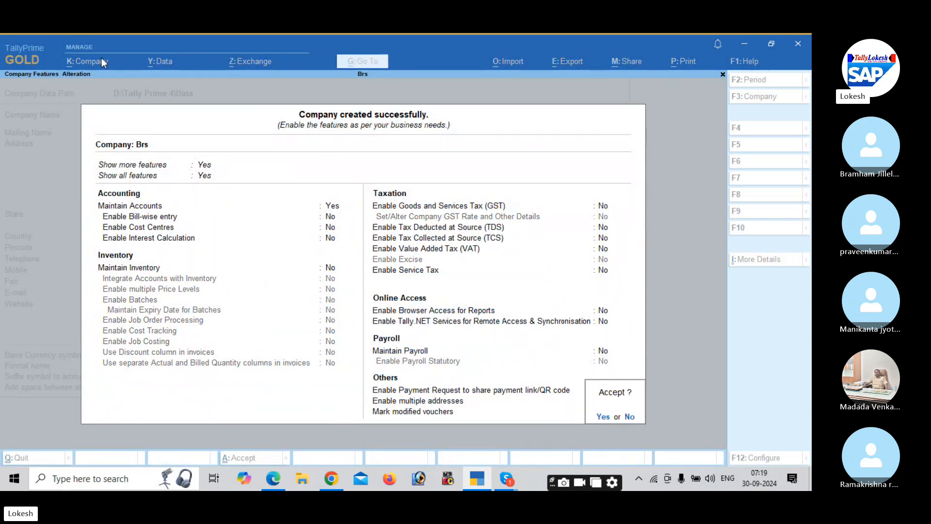
key("y")
Start a receipt voucher dated 1-Apr-24 for the partners' capital deposit described in the problem PDF
key("Return")
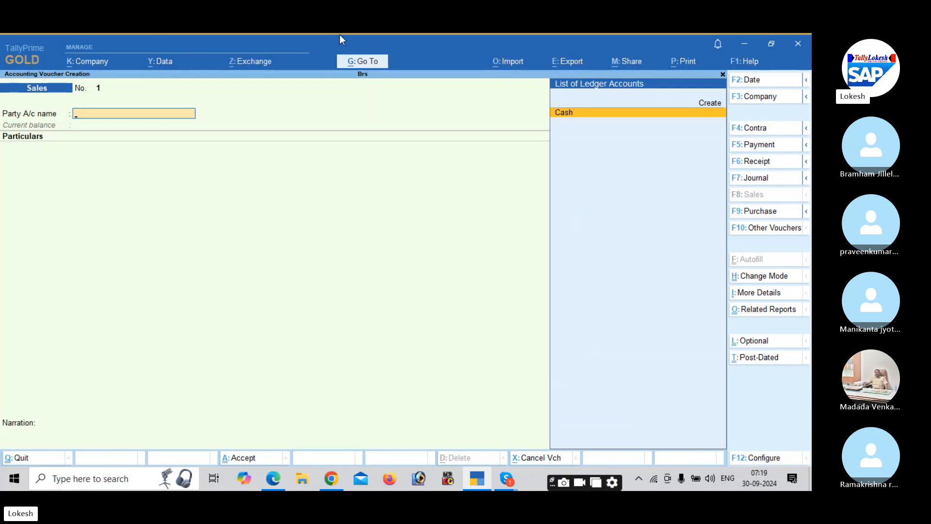
left_click(762, 161)
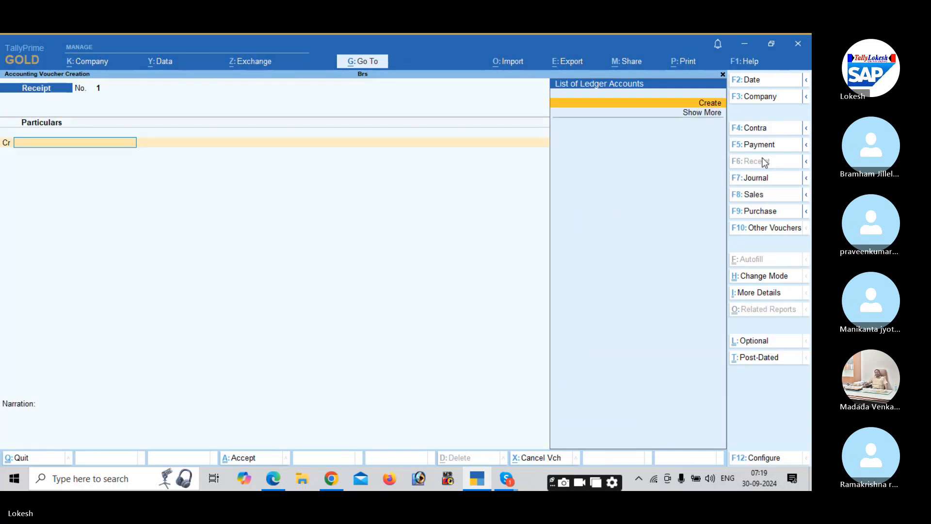
left_click(761, 80)
key("alt+Tab")
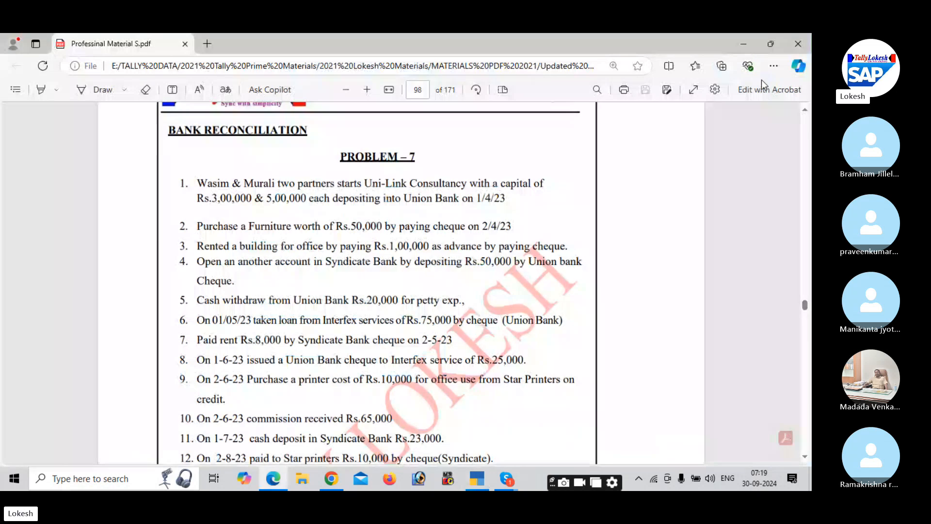
key("alt+Tab")
type("1")
key("Return")
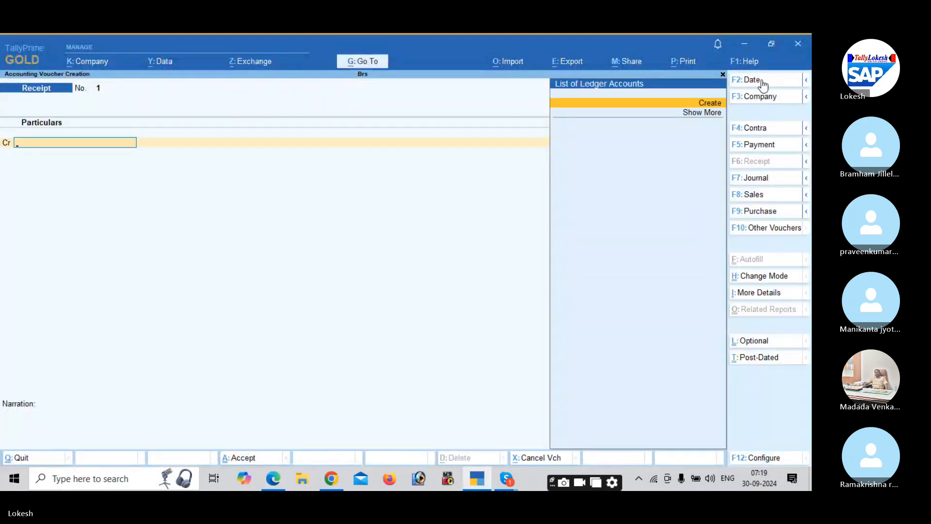
Create the first partner's capital ledger under Capital Account and credit it with 30,000 in the receipt voucher
key("alt+c")
type("Wasim")
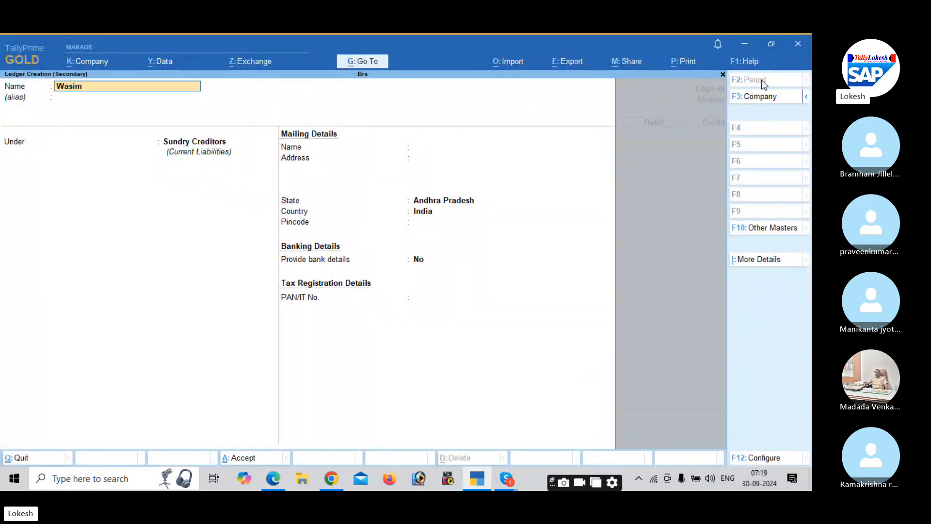
type(" Capital")
key("Return")
type("C")
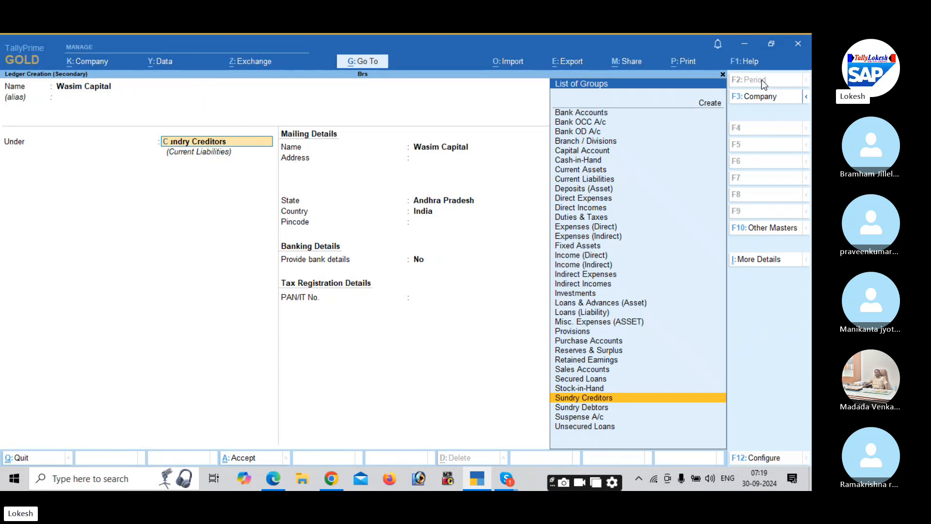
type("a")
key("Return")
key("ctrl+a")
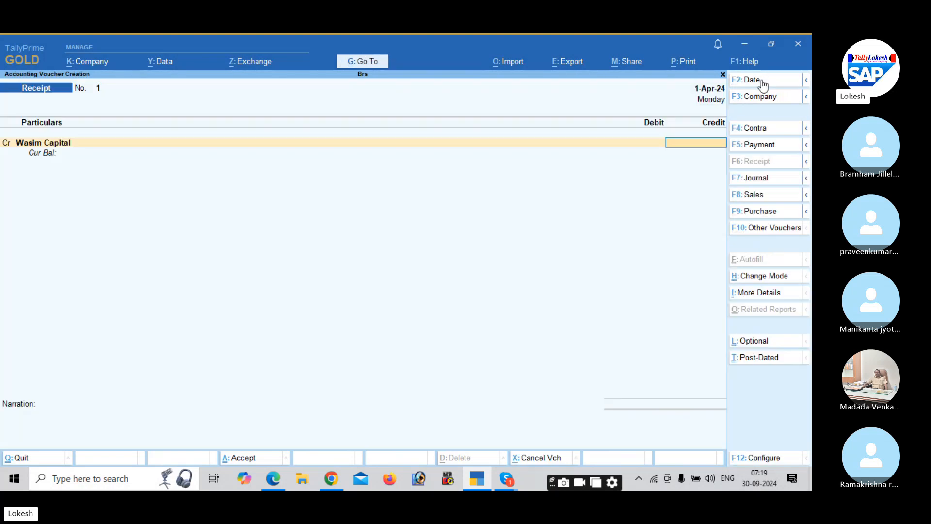
key("alt+Tab")
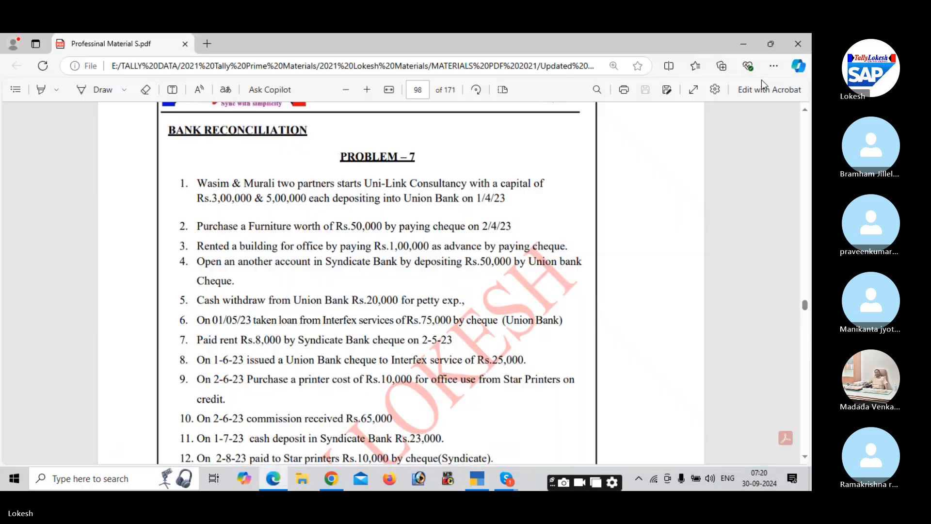
key("alt+Tab")
type("30000")
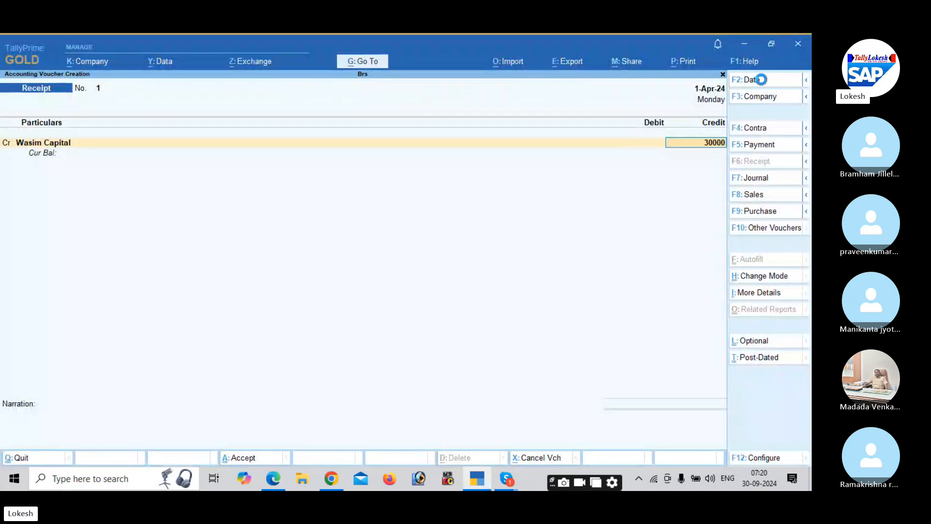
key("Return")
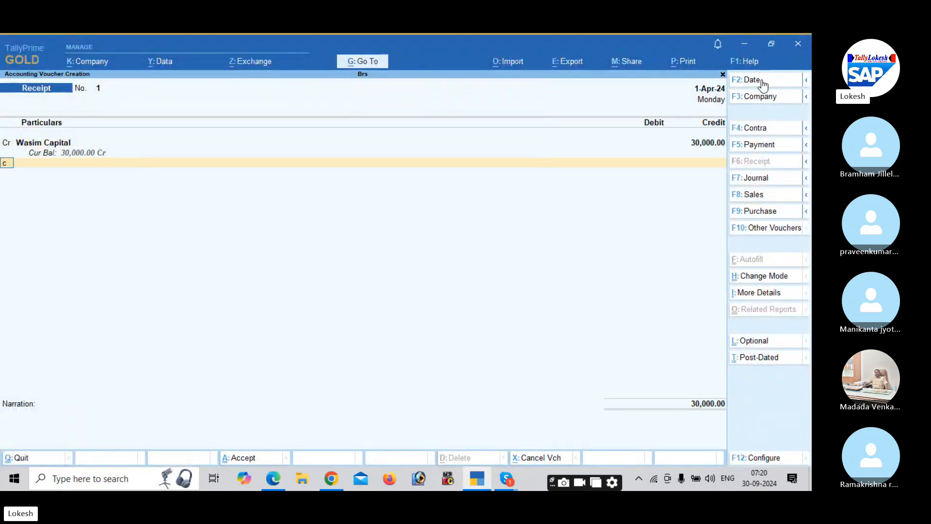
Add the second partner's capital ledger under Capital Account as another credit line with 50,000
key("alt+Tab")
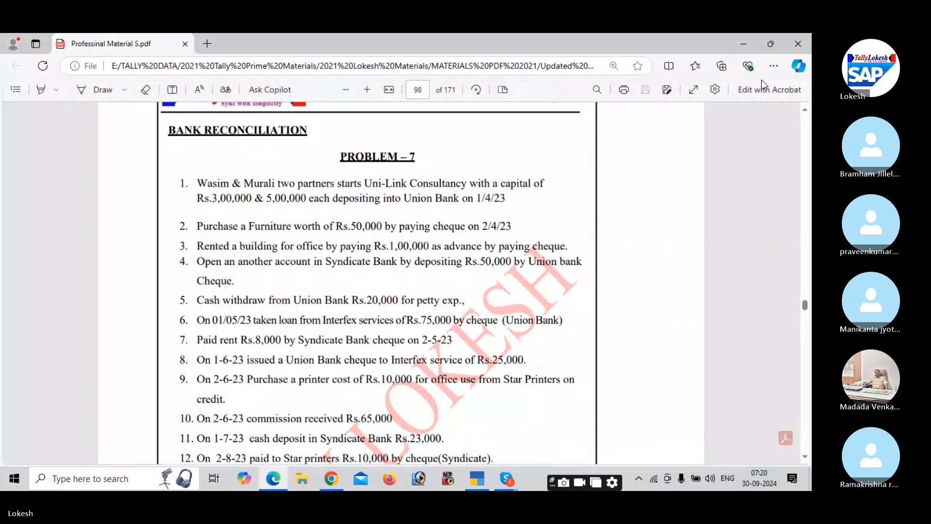
key("alt+Tab")
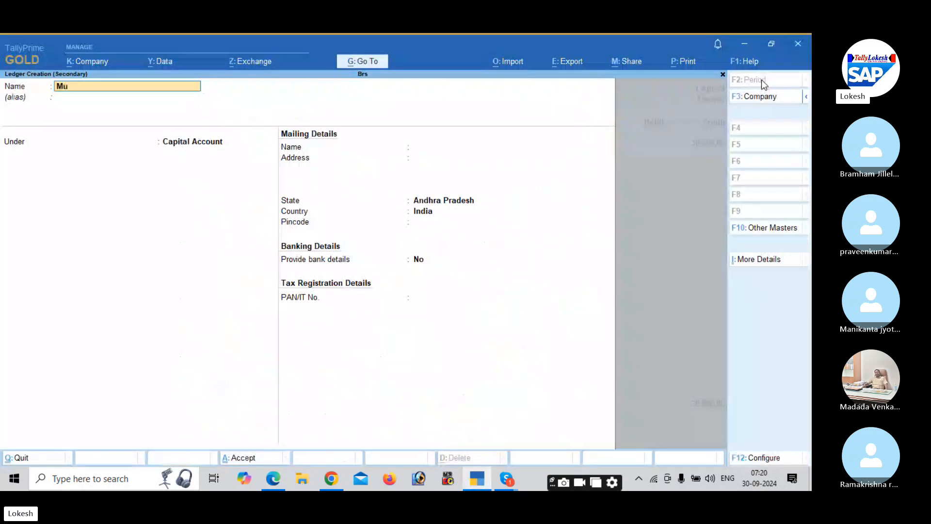
type("apital")
key("Return")
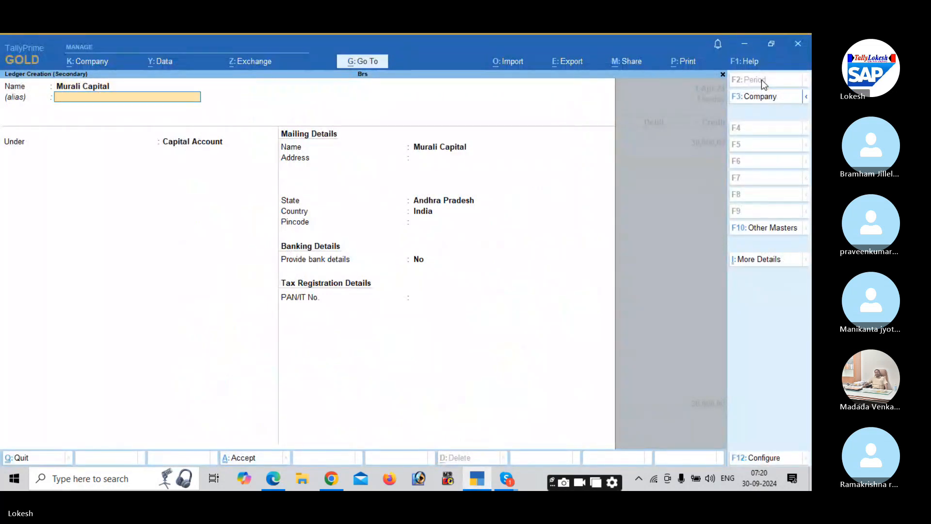
key("Return")
key("ctrl+a")
key("Return")
key("alt+Tab")
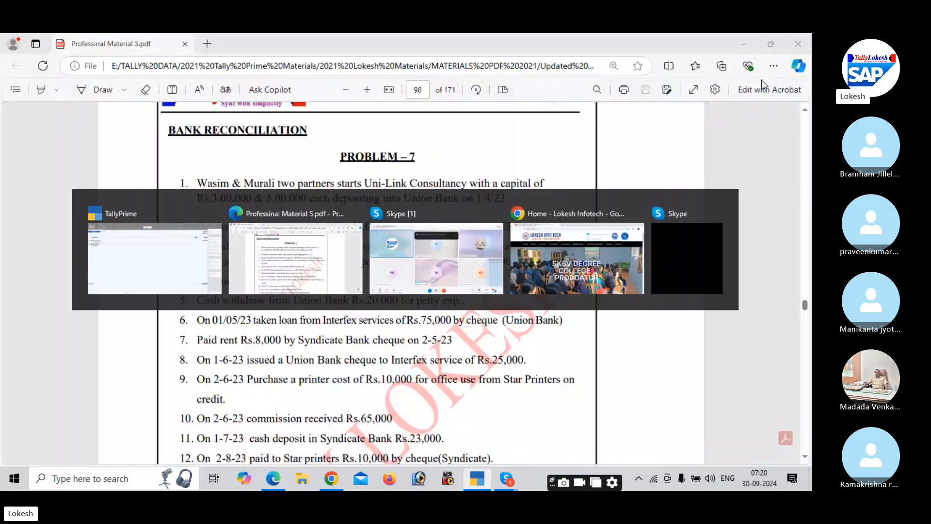
key("alt+Tab")
type("50,000")
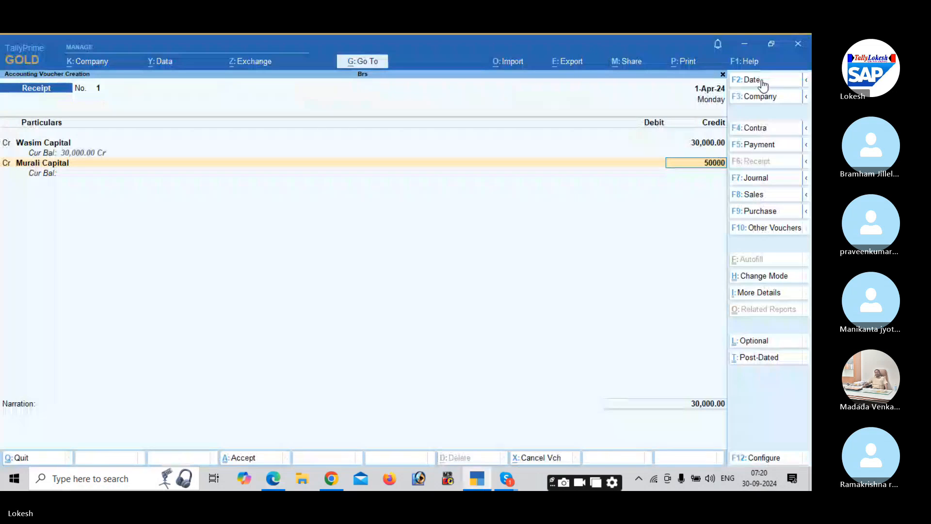
key("Return")
Correct the credit amounts to 3,00,000 for the first partner and 5,00,000 for the second partner
key("Up")
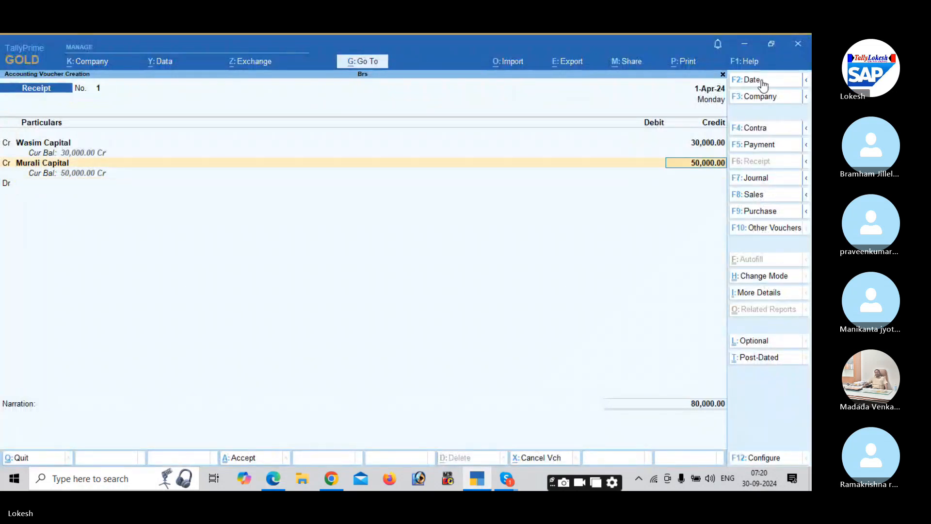
key("Up")
key("Up")
key("Up")
type("3,00,0")
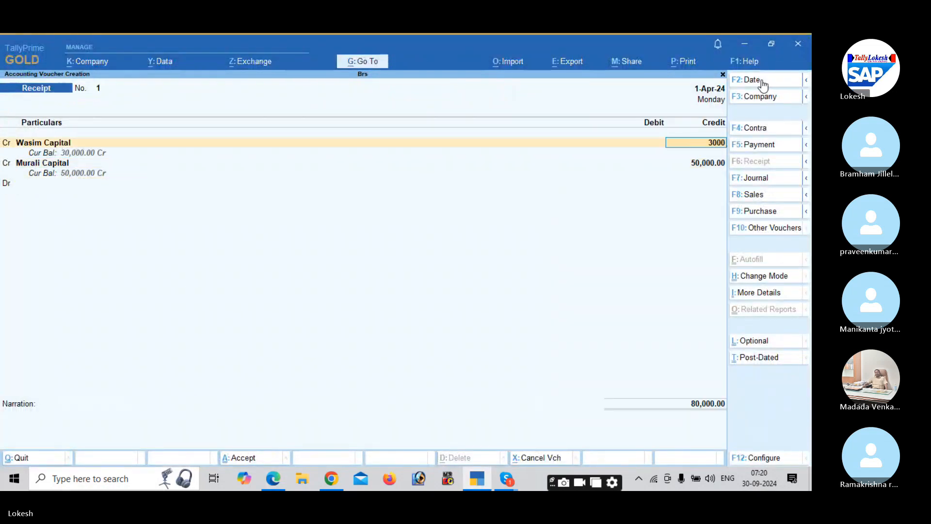
type("00")
key("Return")
key("Return")
key("Return")
type("5,00,")
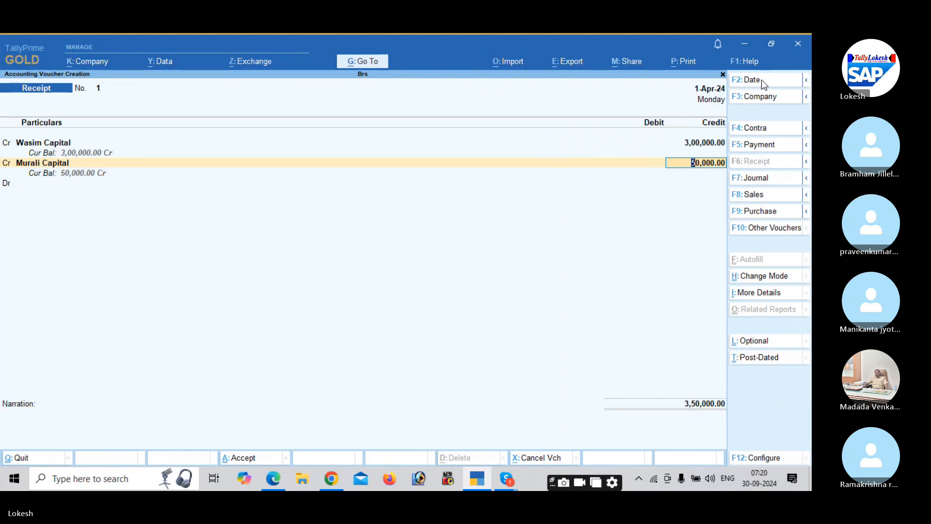
type("000")
key("Return")
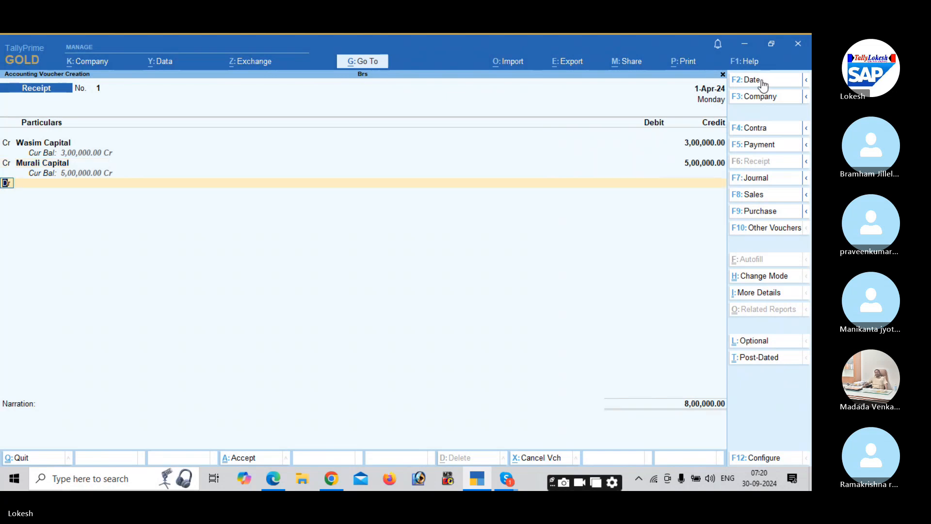
Create a Union Bank ledger under Bank Accounts as the receipt voucher's debit account
key("alt+Tab")
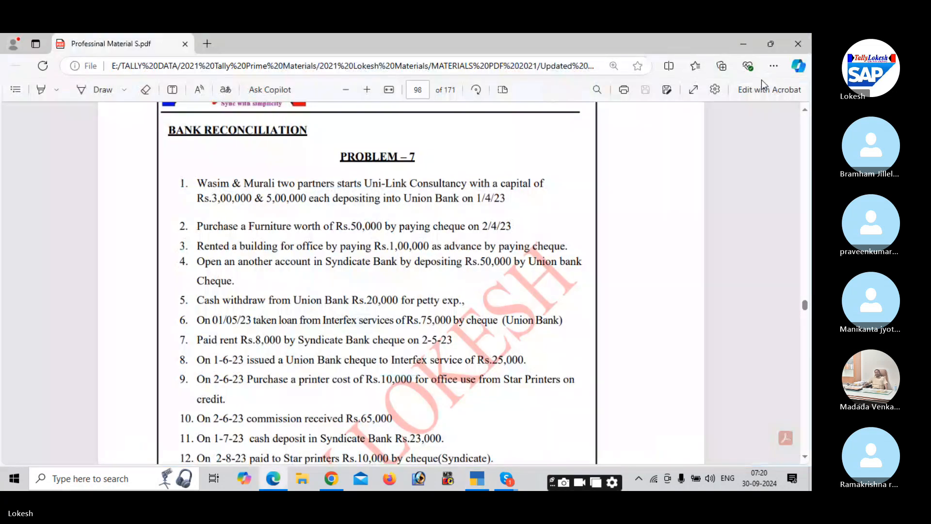
key("alt+Tab")
key("alt+c")
type("Un")
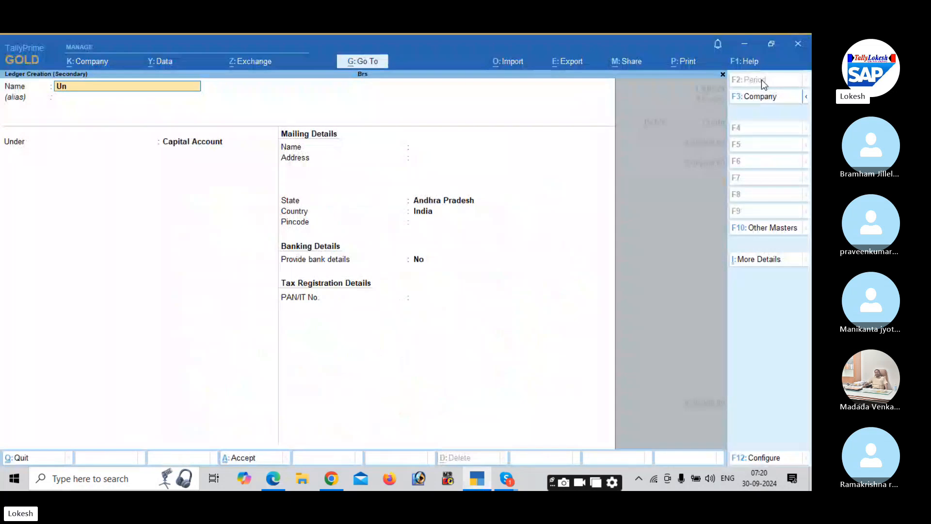
type("ion Bank")
key("Return")
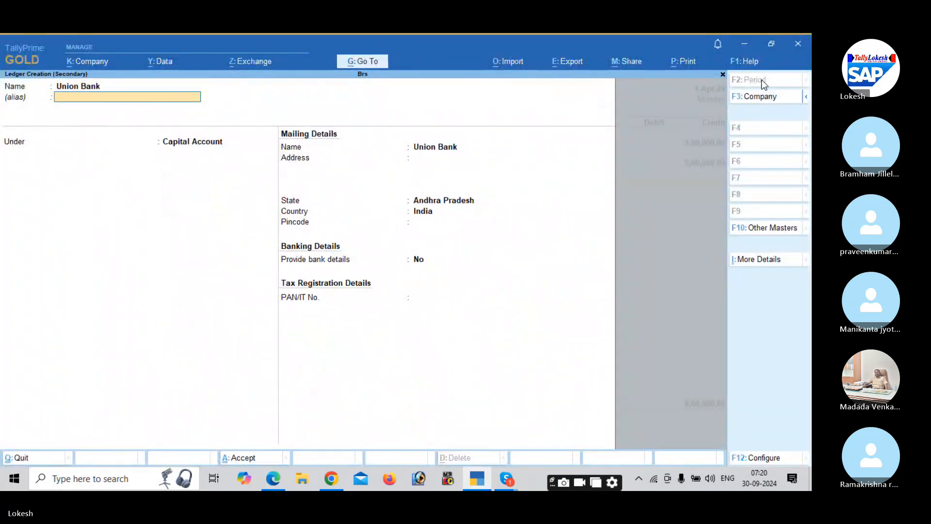
key("Return")
type("Ba")
key("Return")
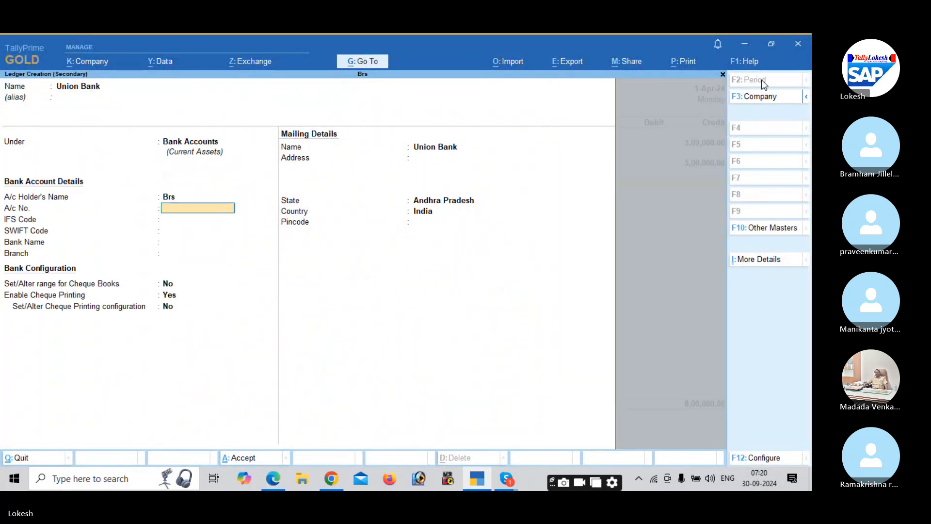
key("ctrl+a")
Debit Union Bank with 8,00,000, accept the Cheque/DD allocation dated 1-Apr-24, and save the receipt voucher
key("Return")
key("Return")
key("Return")
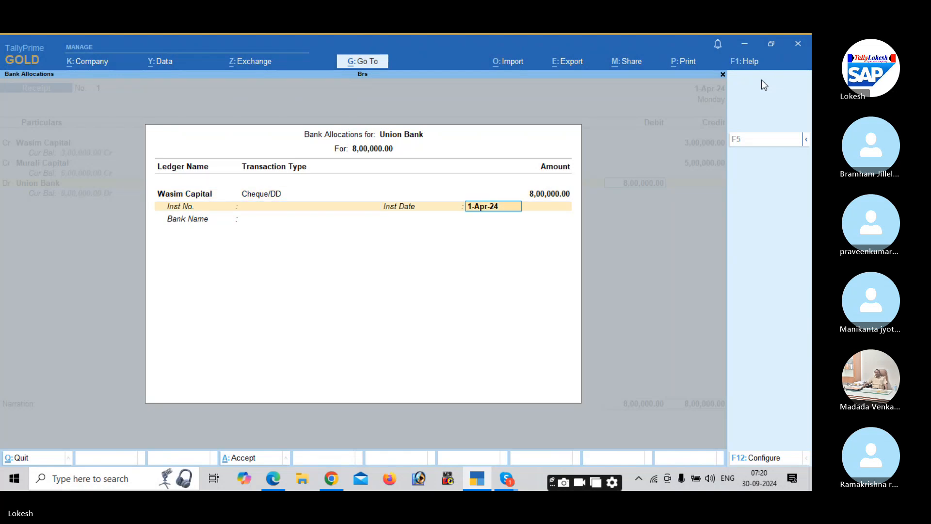
key("Return")
key("Return")
key("Return")
key("Return")
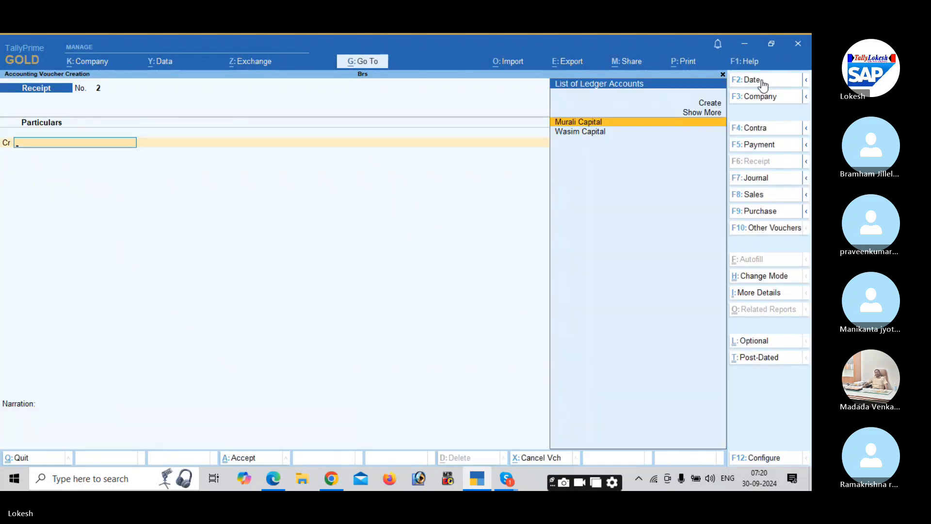
Open a payment voucher for the PDF's furniture purchase and create a Furniture ledger under Fixed Assets as its debit account
key("alt+Tab")
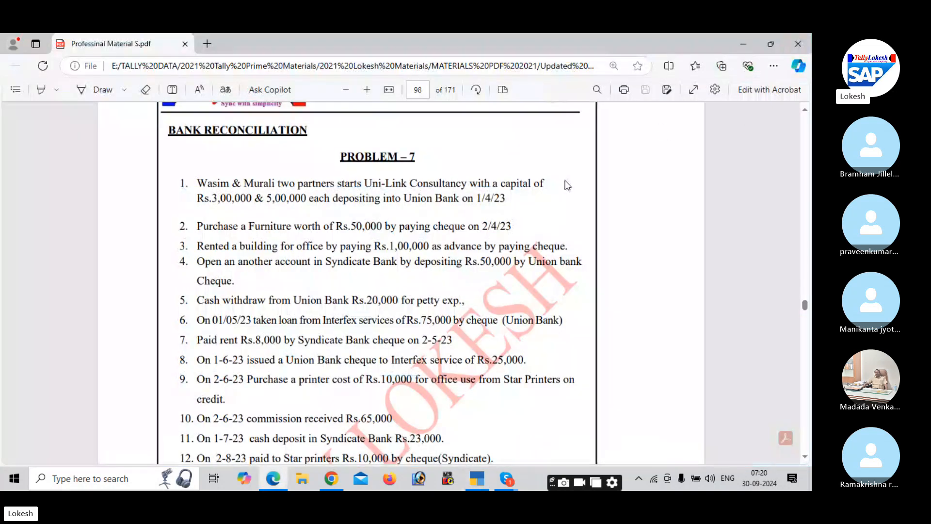
key("alt+Tab")
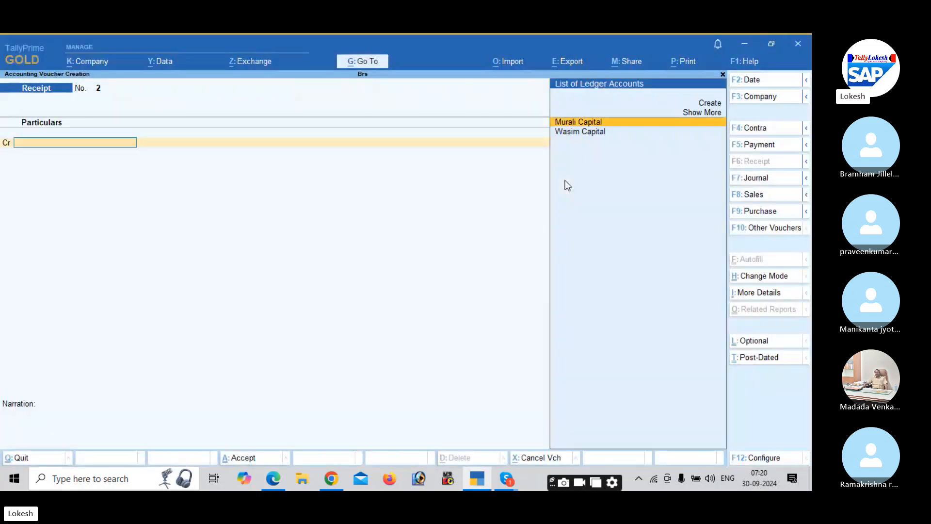
left_click(764, 148)
key("alt+c")
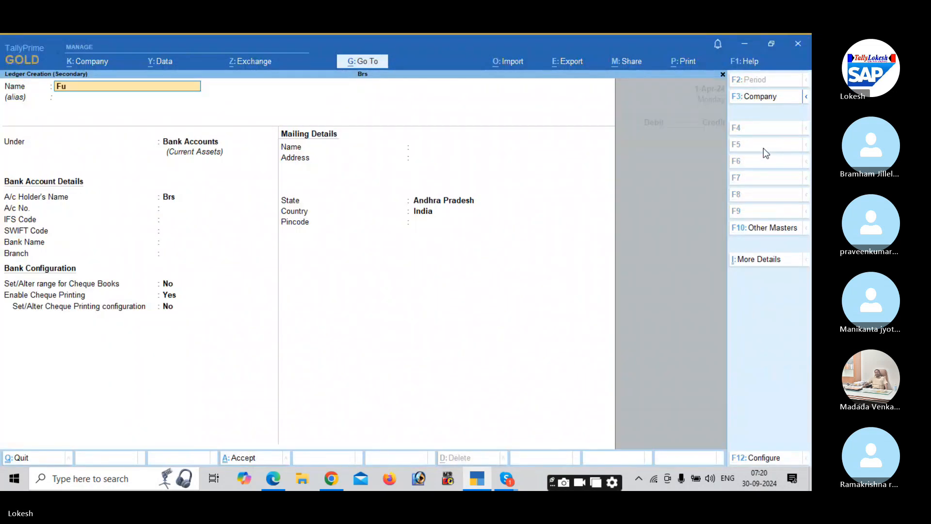
type("Furnitur")
key("Return")
key("Return")
type("F")
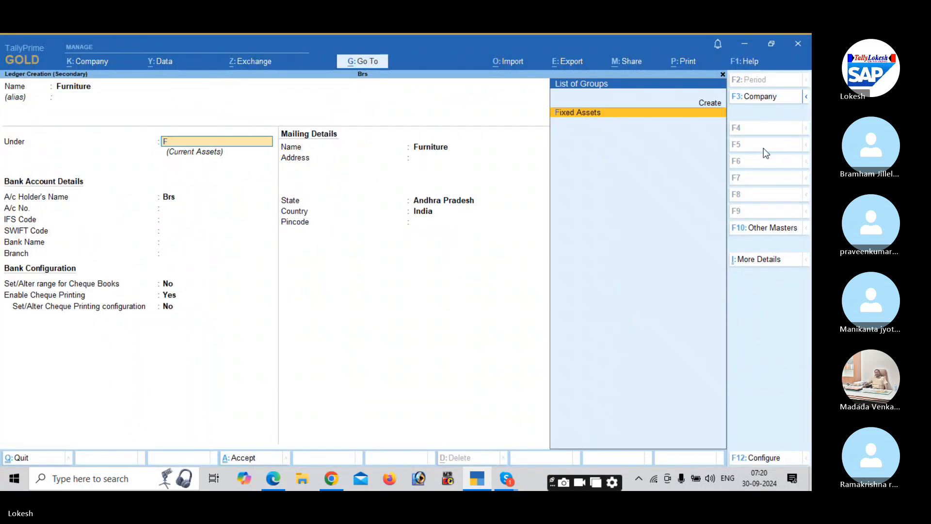
key("Return")
key("ctrl+a")
Debit Furniture with 50,000 and credit Union Bank with the same amount in the payment voucher
key("alt+Tab")
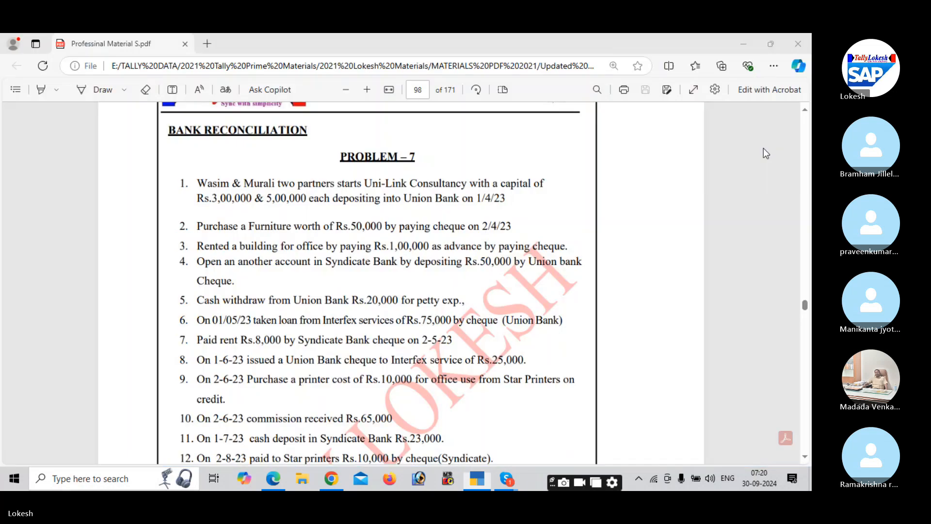
key("alt+Tab")
type("50000")
key("Return")
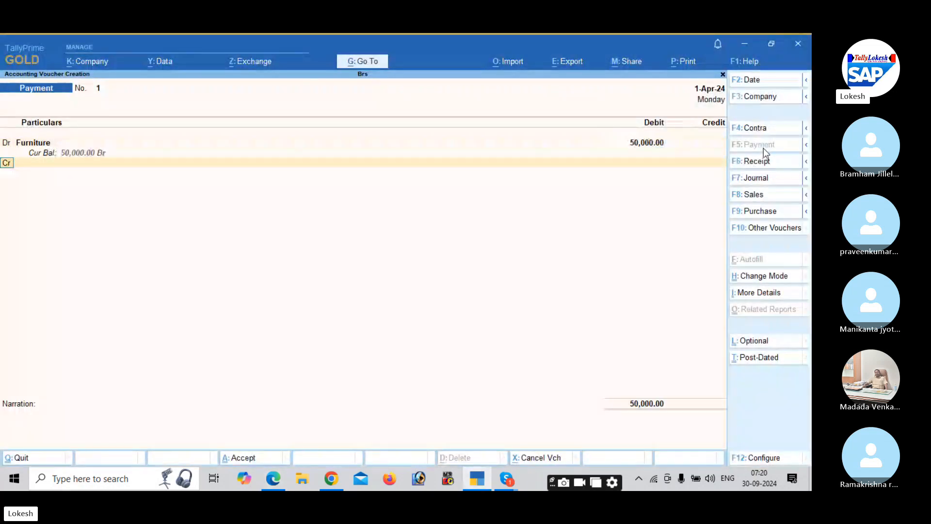
key("alt+Tab")
key("alt+Tab")
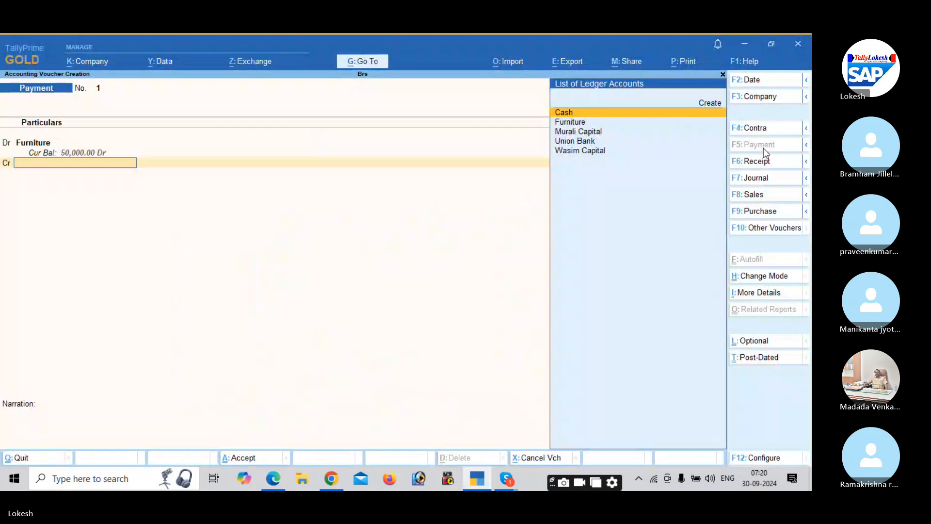
key("Down")
key("Down")
key("Down")
key("Return")
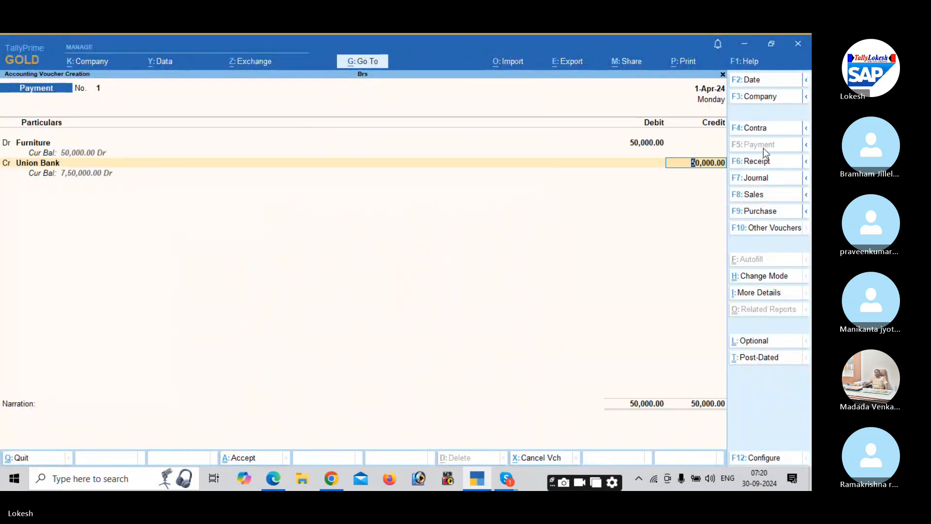
Set the furniture payment voucher's date to 2-Apr-24 as the day and month in the PDF, and save the voucher
key("alt+Tab")
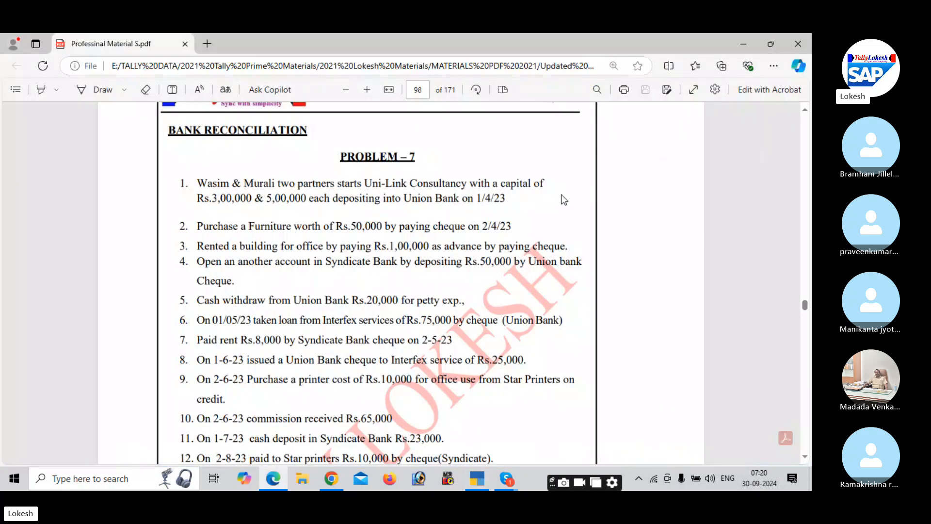
key("alt+Tab")
left_click(777, 79)
type("2-")
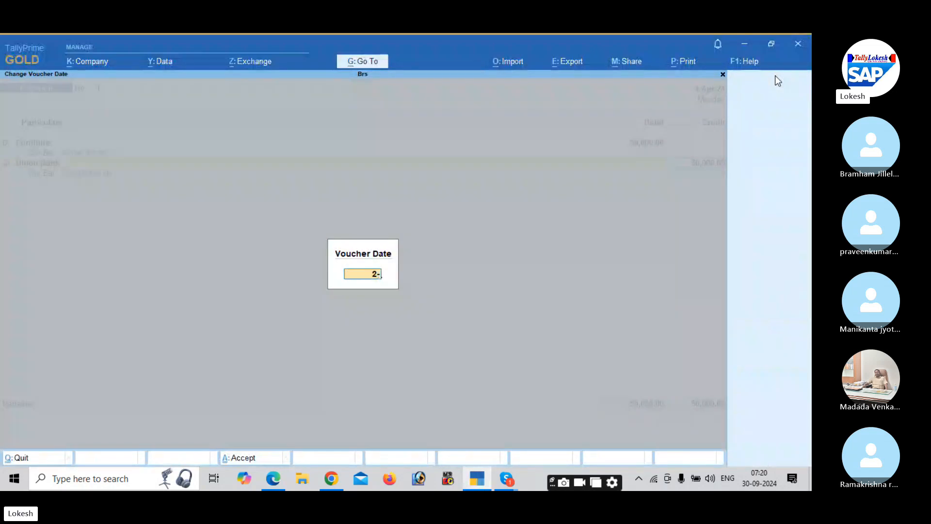
key("Return")
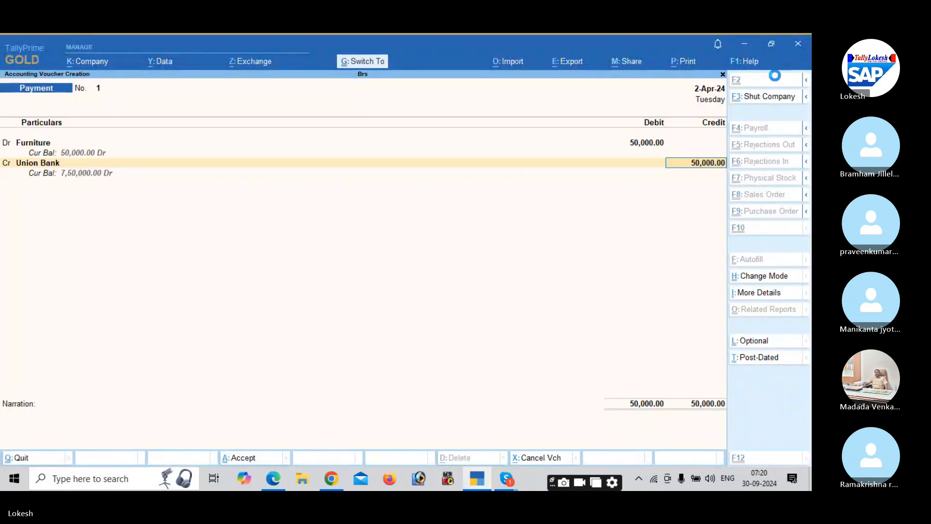
key("ctrl+a")
Check the PDF's third transaction and create an Advance Rent for Building ledger under Current Assets as the payment voucher's debit account
key("alt+Tab")
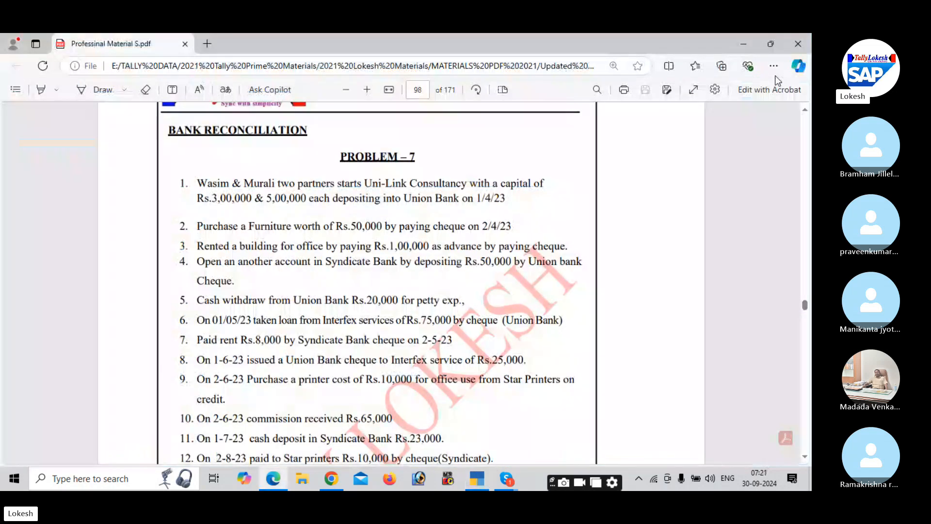
key("Down")
key("Down")
key("alt+Tab")
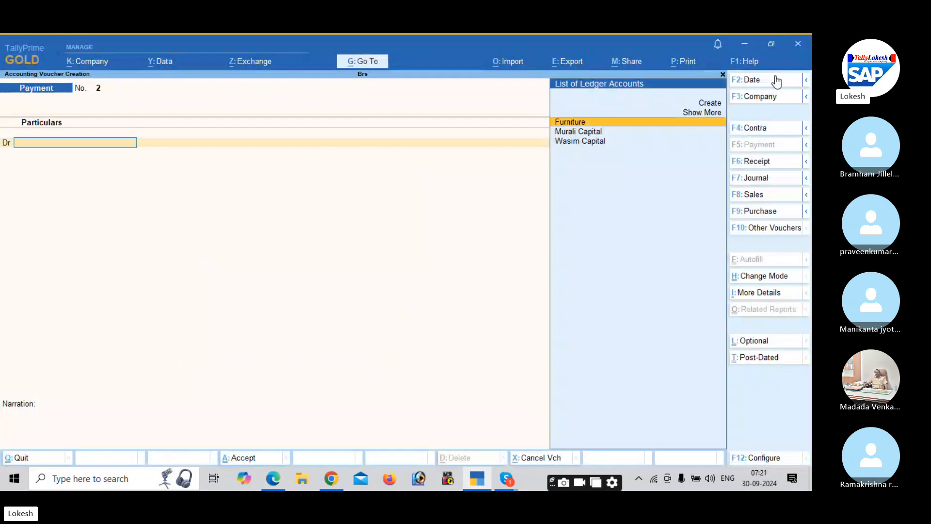
key("alt+c")
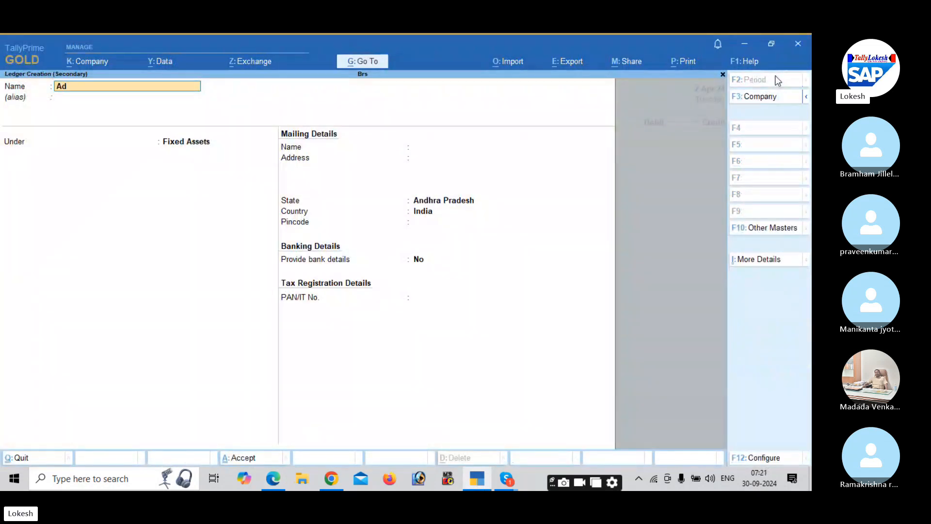
type("Advance Rent")
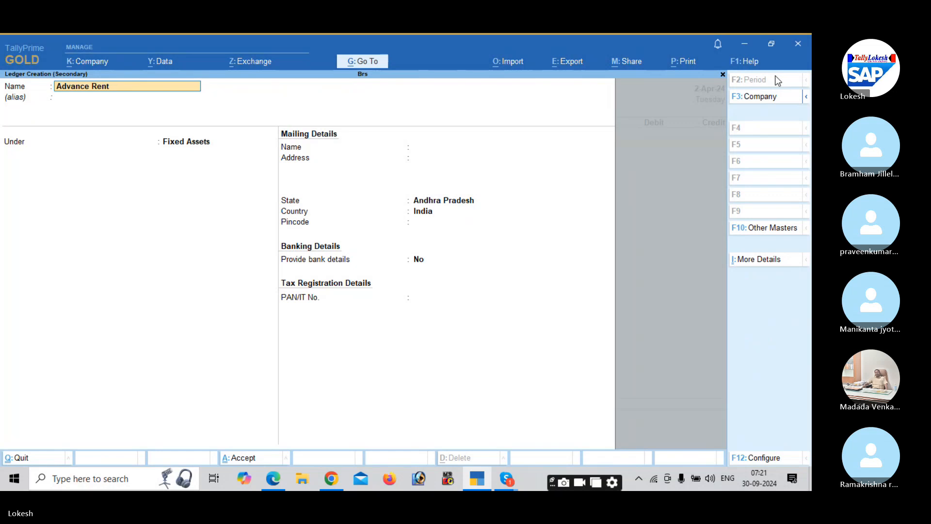
type(" for Building")
key("Return")
key("Return")
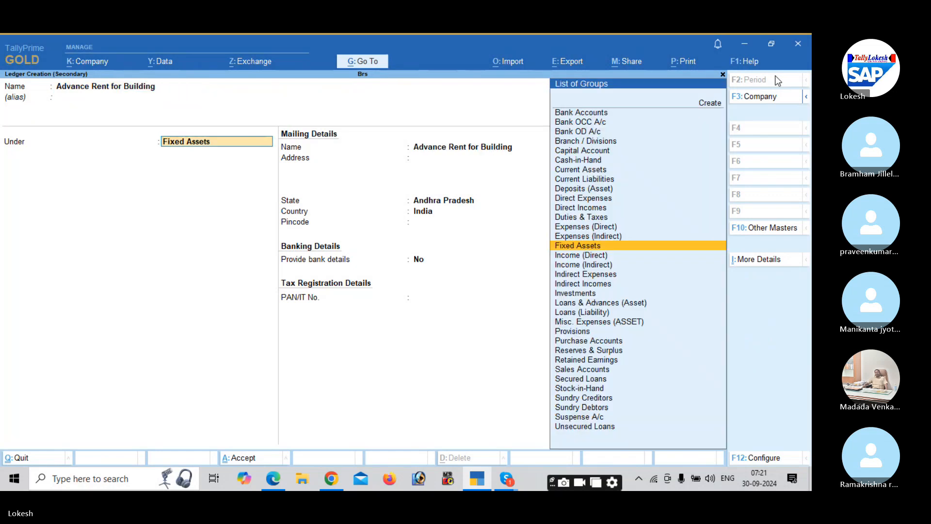
type("cu")
key("Return")
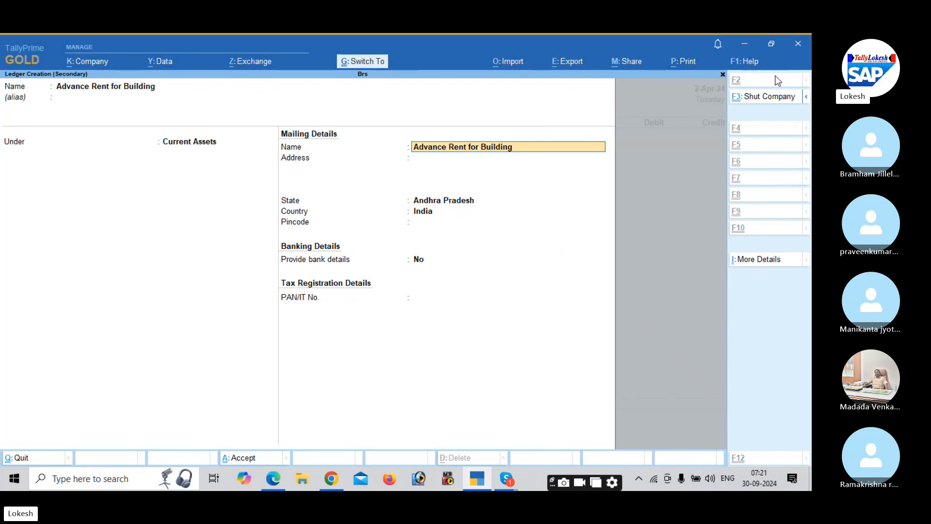
key("ctrl+a")
Debit Advance Rent for Building with 1,00,000, credit Union Bank with the same amount, and save the payment voucher
key("alt+Tab")
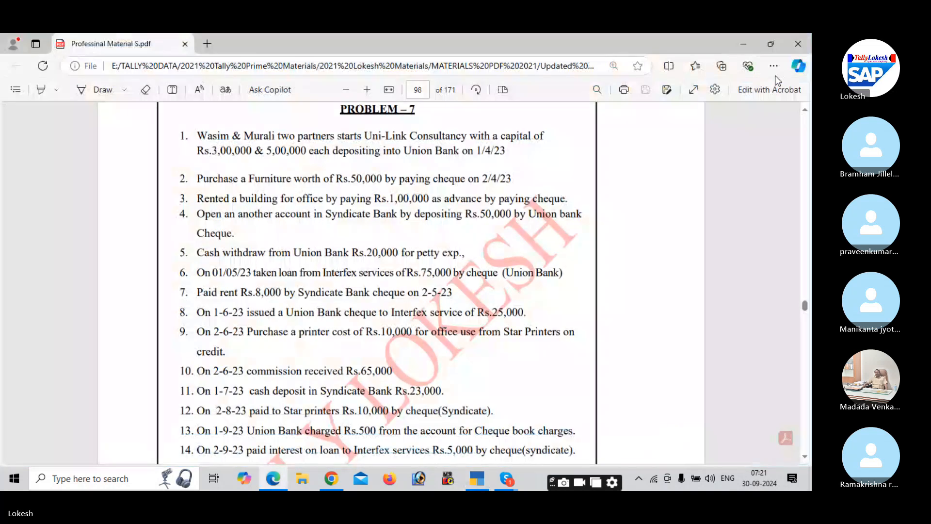
key("alt+Tab")
type("1,00,000")
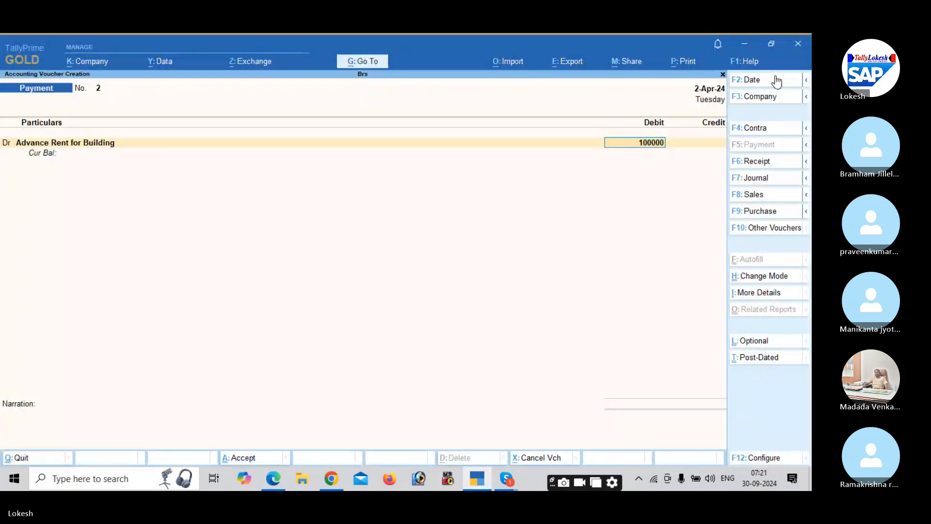
key("Return")
key("alt+Tab")
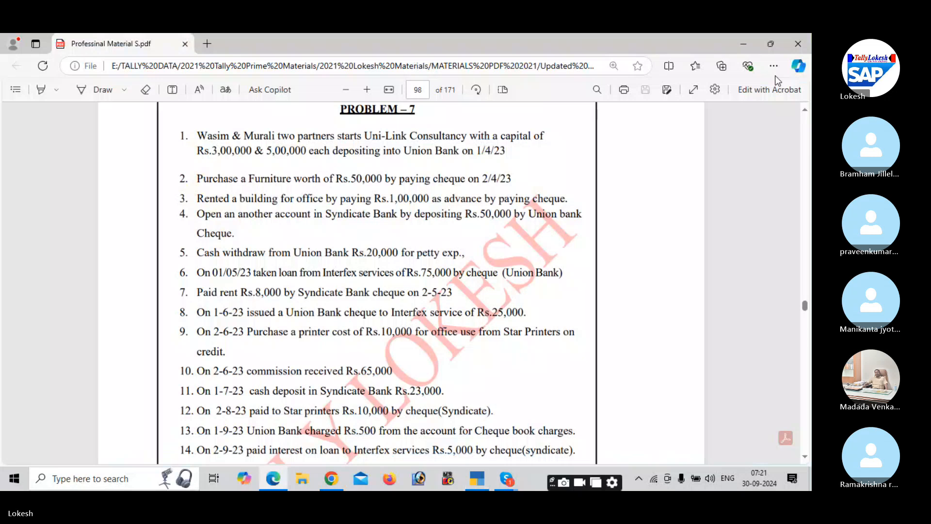
key("alt+Tab")
type("u")
key("Return")
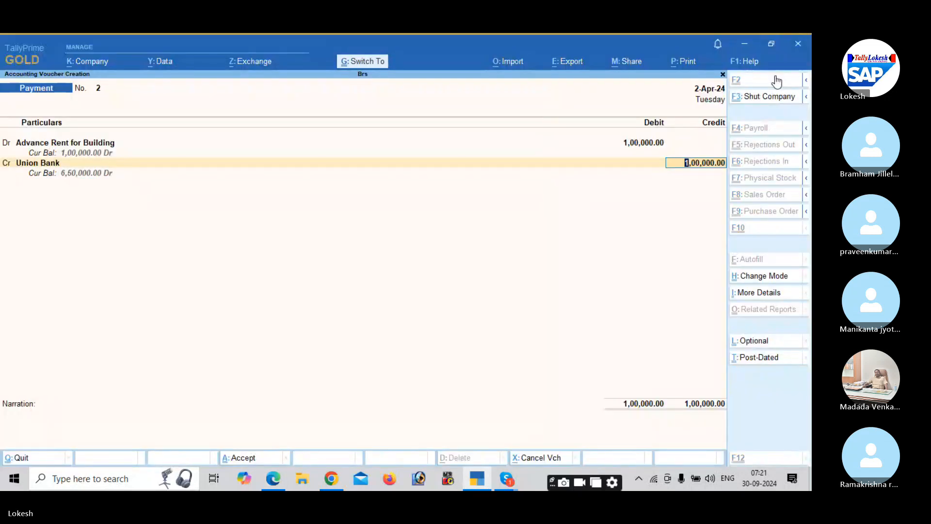
key("Return")
Open a contra voucher for the PDF's Syndicate Bank deposit and credit Union Bank with 50,000
key("alt+Tab")
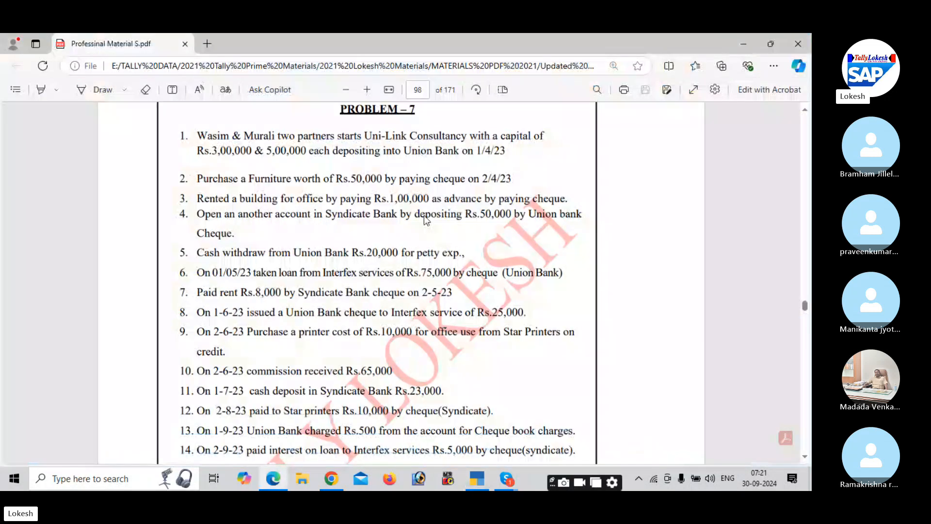
key("alt+Tab")
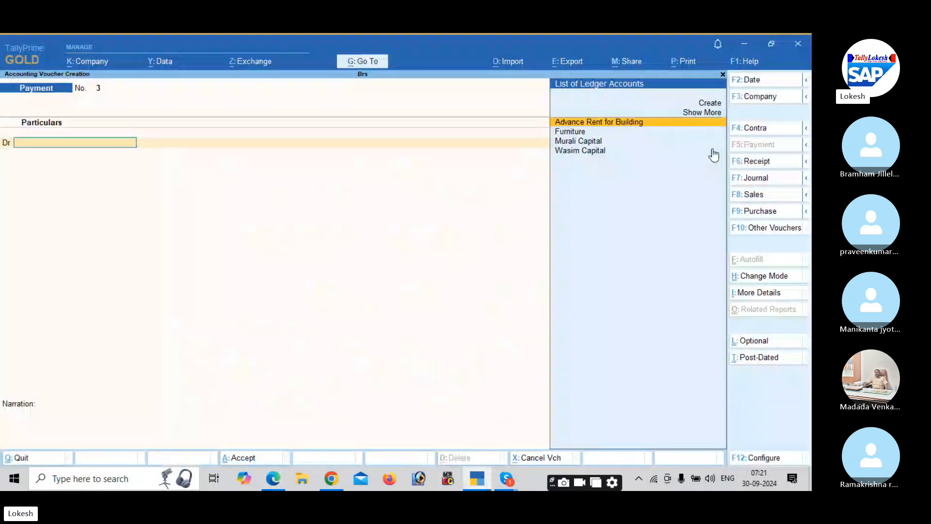
key("alt+Tab")
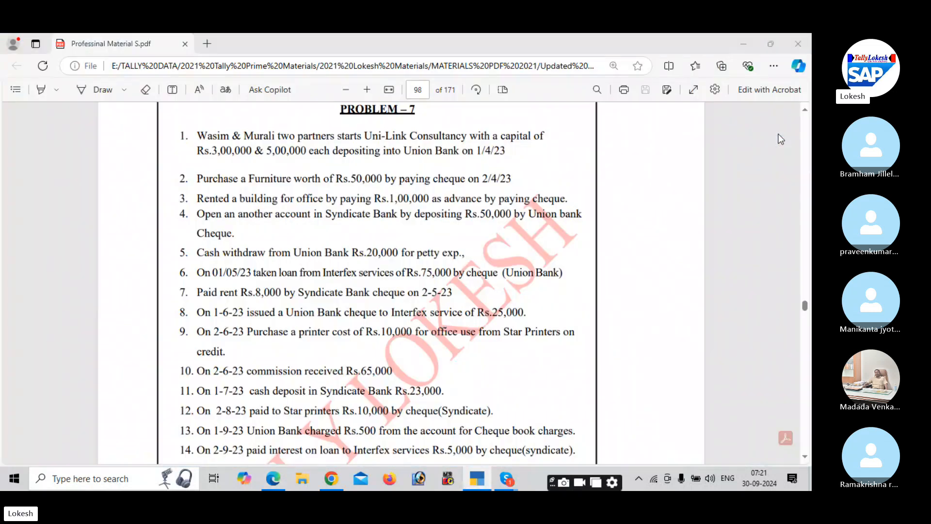
key("alt+Tab")
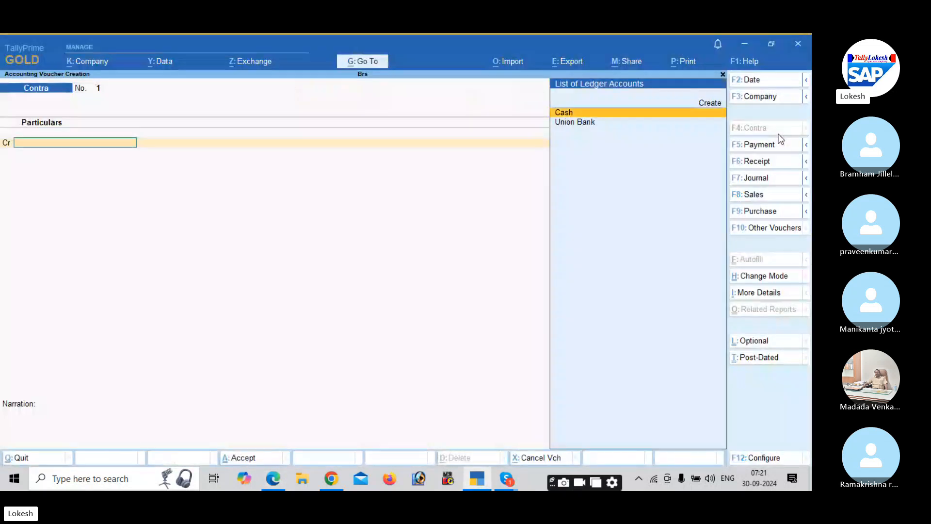
key("Down")
key("Return")
key("alt+Tab")
key("alt+Tab")
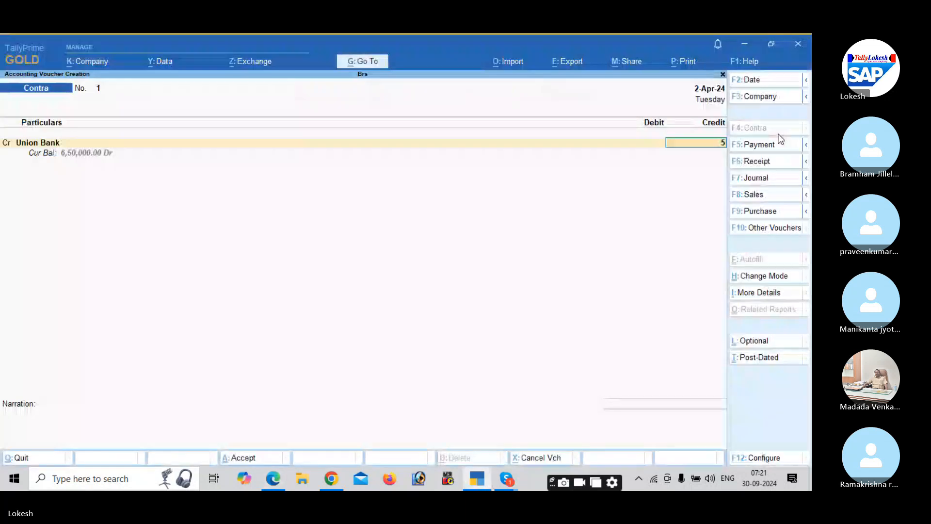
type("50000")
key("Return")
key("Return")
key("Return")
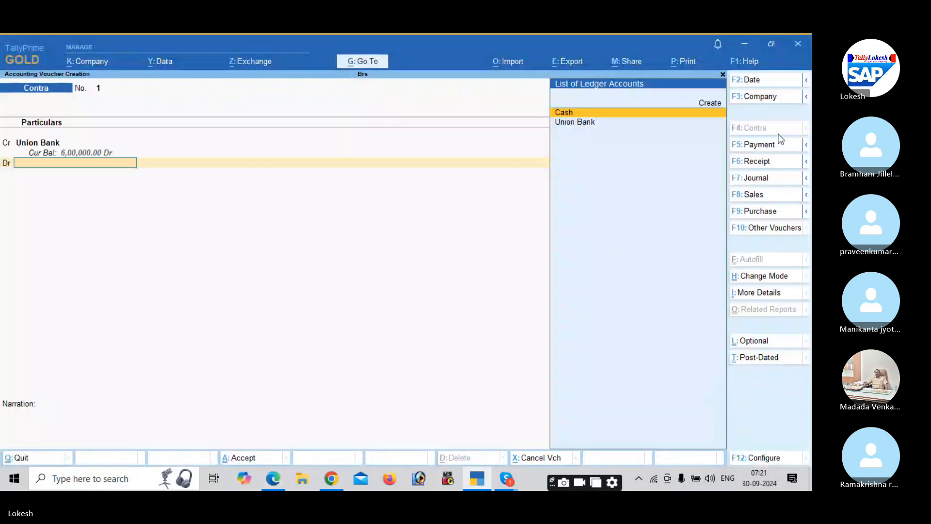
Create a Syndicat Bank ledger under Bank Accounts as the contra voucher's debit account and save the voucher
key("alt+c")
type("Syn")
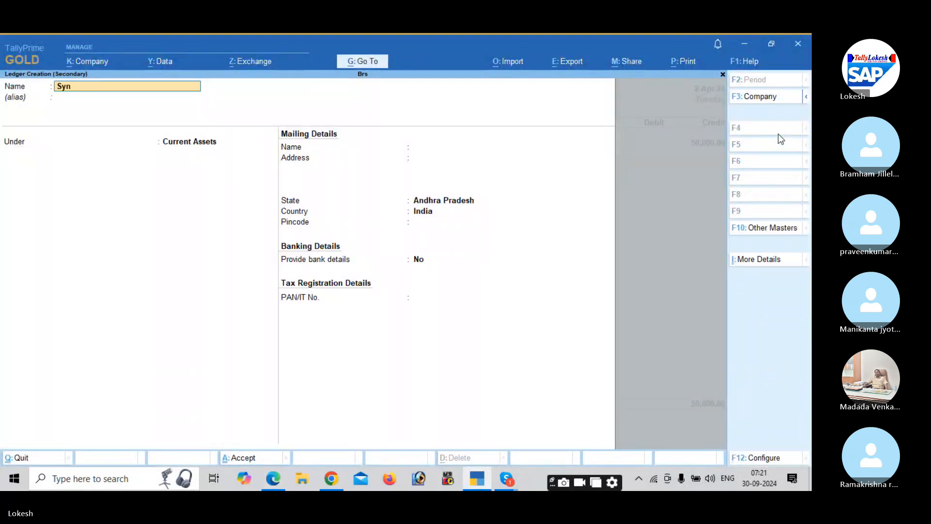
type("dicat Bank")
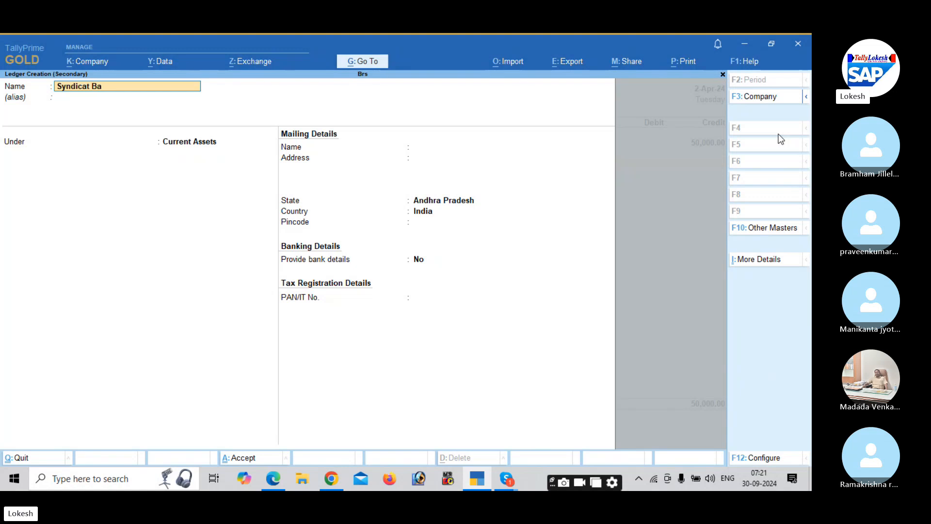
key("Return")
key("Return")
type("N")
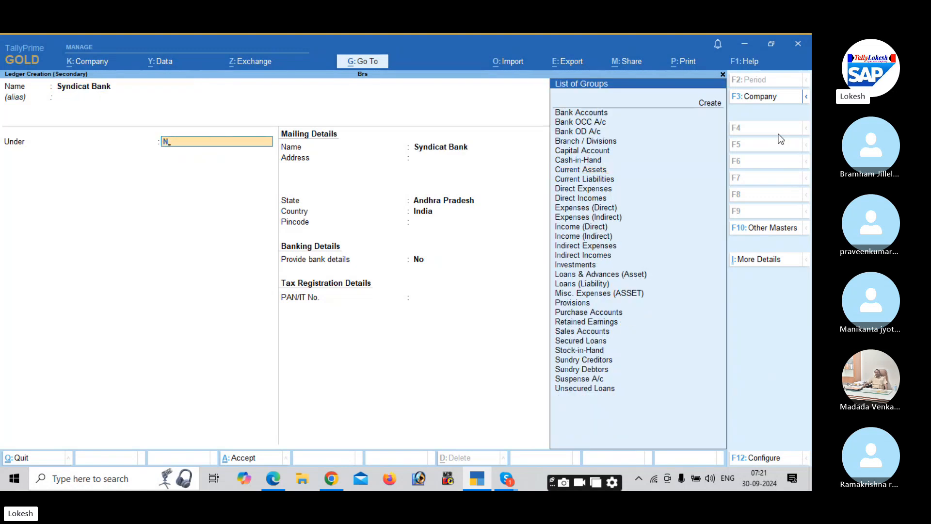
key("BackSpace")
type("Ba")
key("Return")
key("Return")
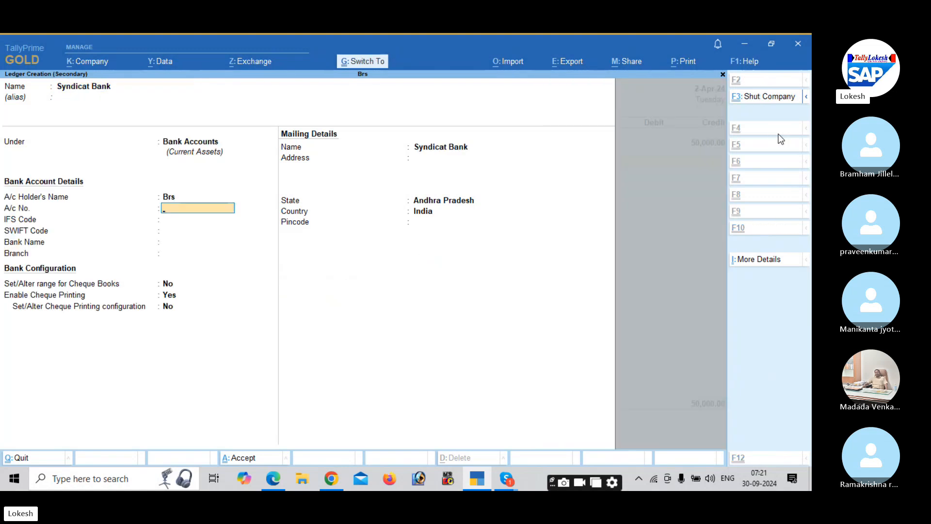
key("ctrl+a")
key("ctrl+a")
Check the PDF's fifth transaction and select Union Bank as the credit account of the new contra voucher
key("alt+Tab")
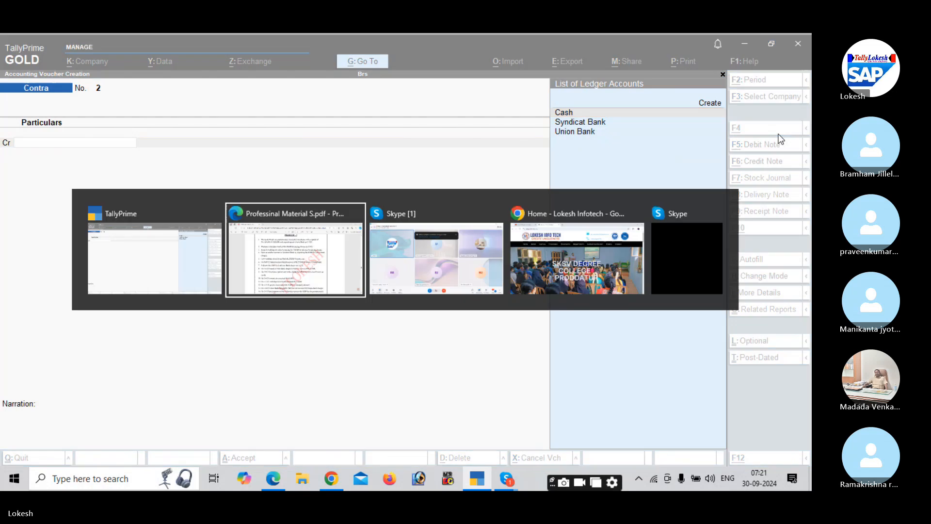
scroll(780, 139, "down", 2)
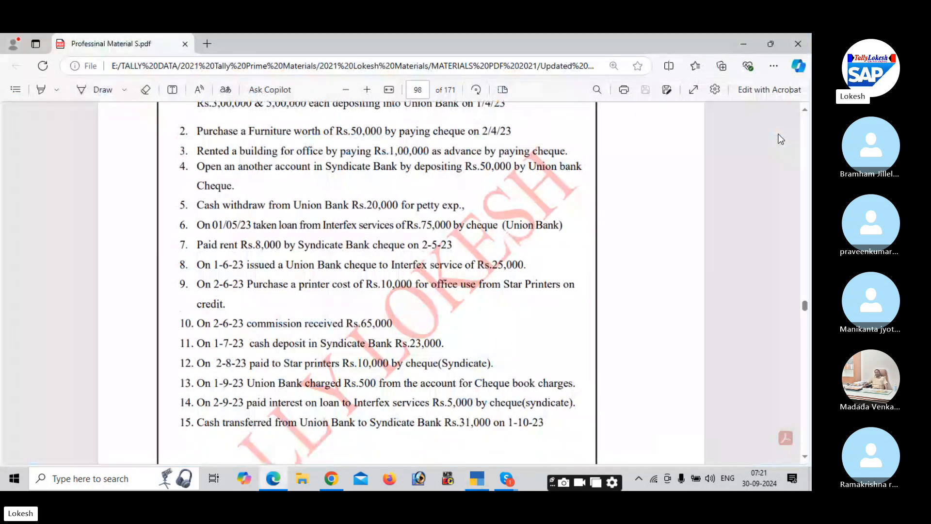
key("alt+Tab")
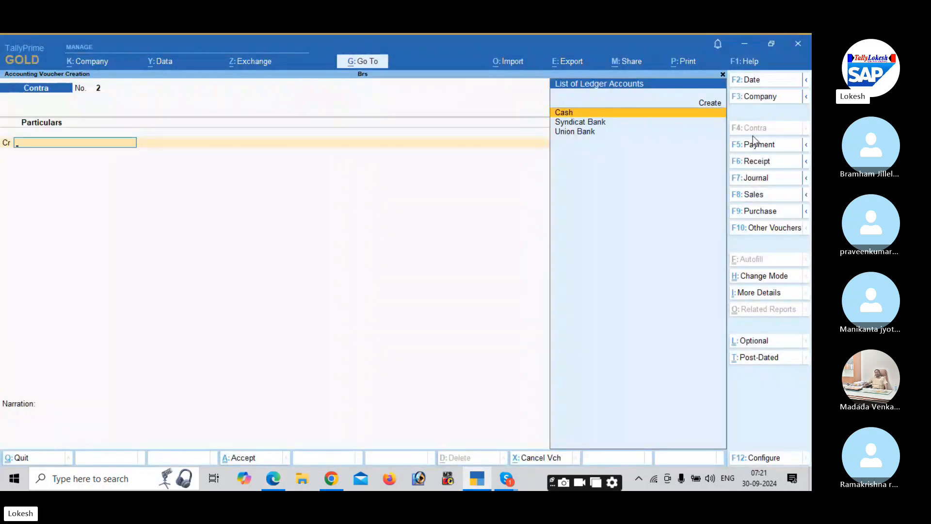
key("Down")
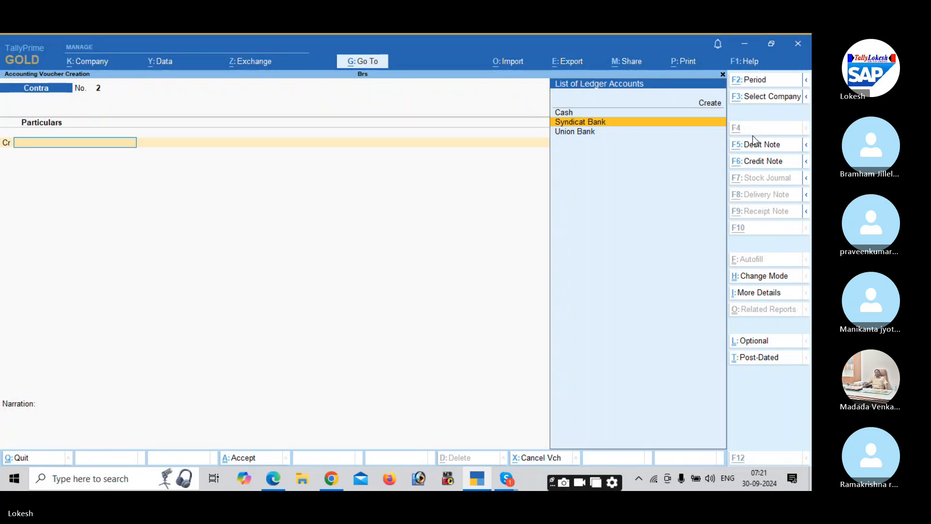
key("alt+Tab")
key("alt+Tab")
key("Down")
key("Return")
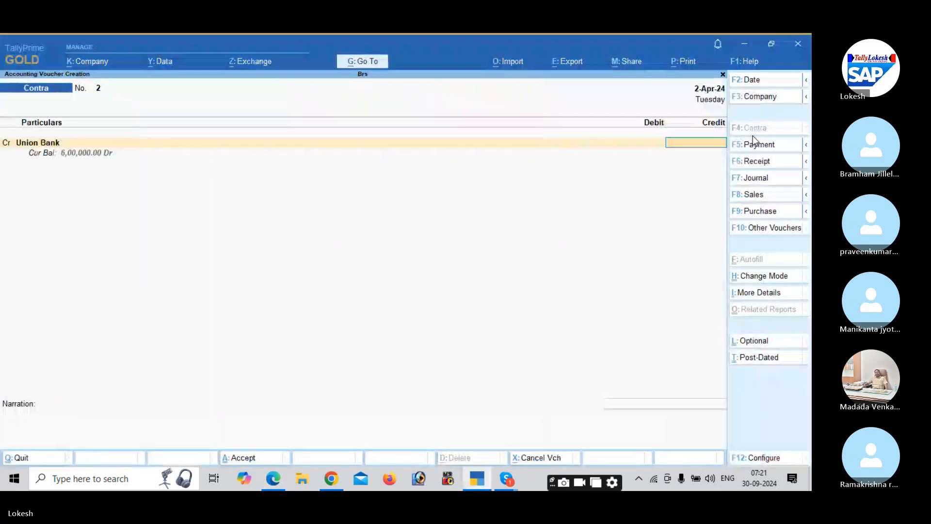
Credit Union Bank with 20,000 in the contra voucher and accept its cheque bank allocation
type("20000")
key("Return")
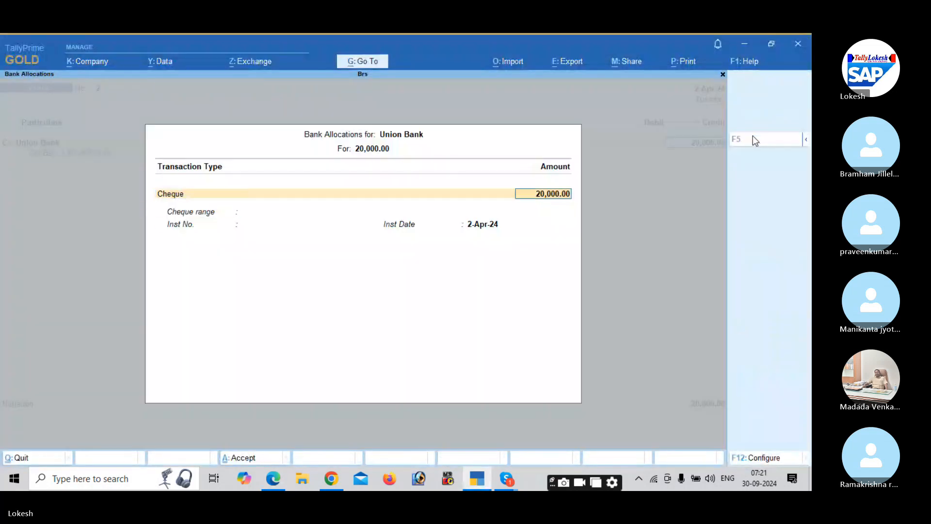
key("Return")
key("Return")
key("Return")
key("Return")
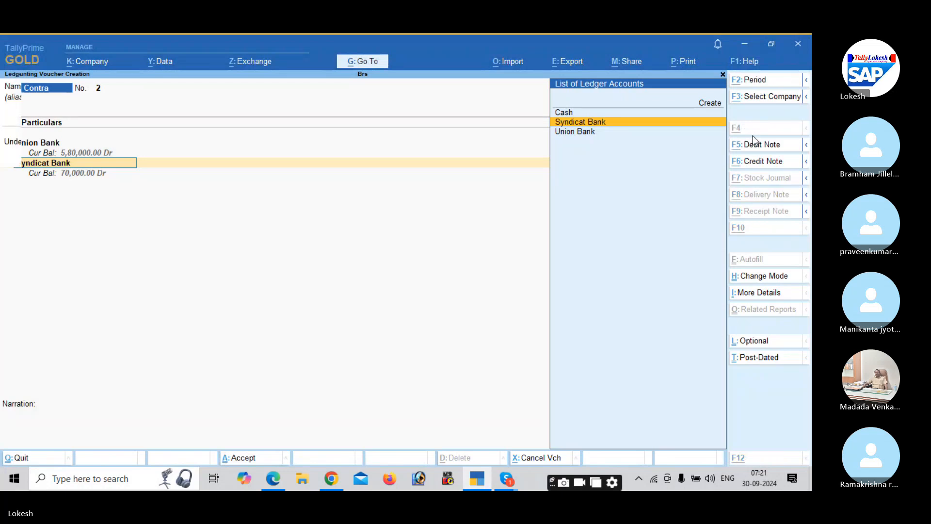
Create a Petty Cash ledger under Cash-in-Hand as the contra voucher's debit account and save the voucher
key("alt+c")
type("Petty Ca")
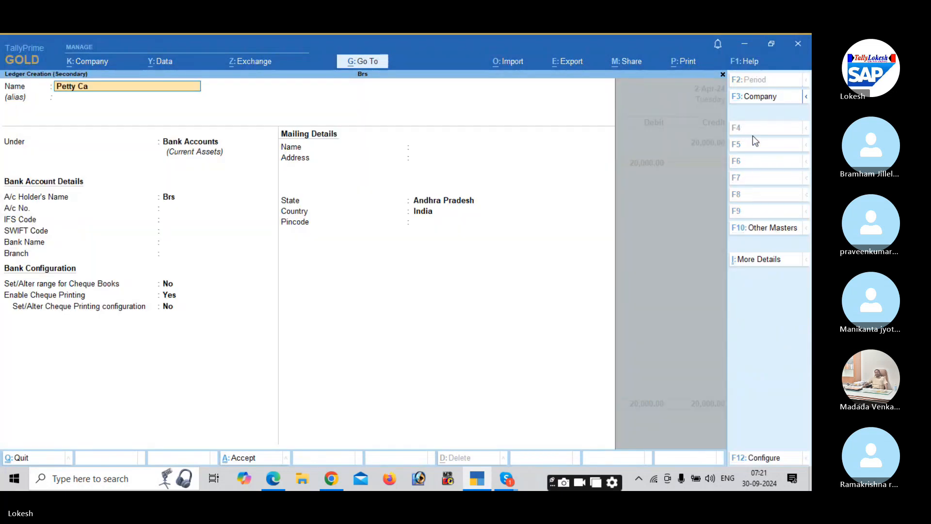
type("sh")
key("Return")
type("Ca")
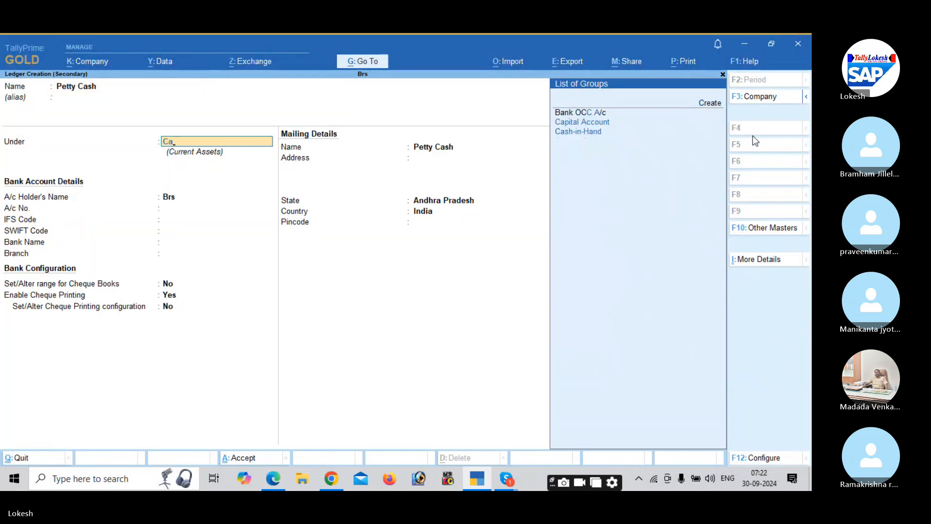
key("Down")
key("Return")
key("ctrl+a")
key("Return")
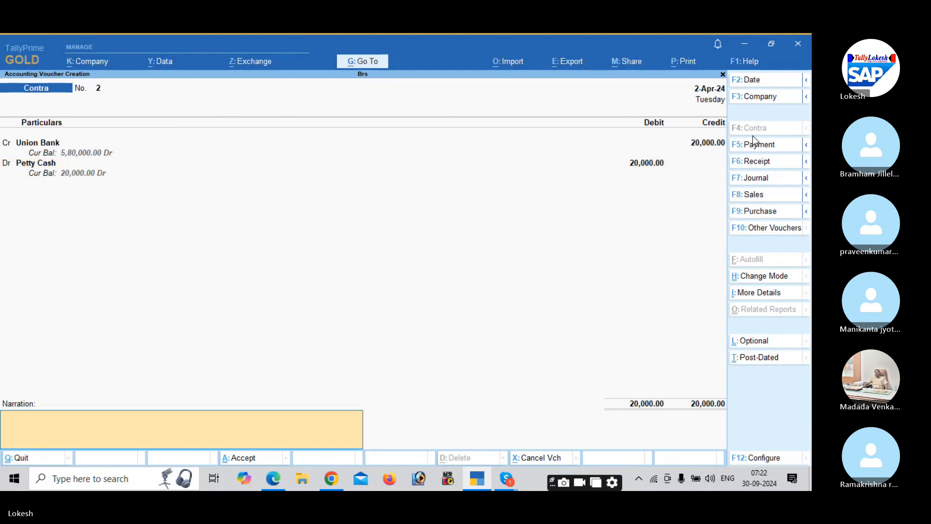
key("Return")
key("Return")
Check the PDF's sixth transaction and open a receipt voucher dated 1-May-24 for the Interfex loan
key("alt+Tab")
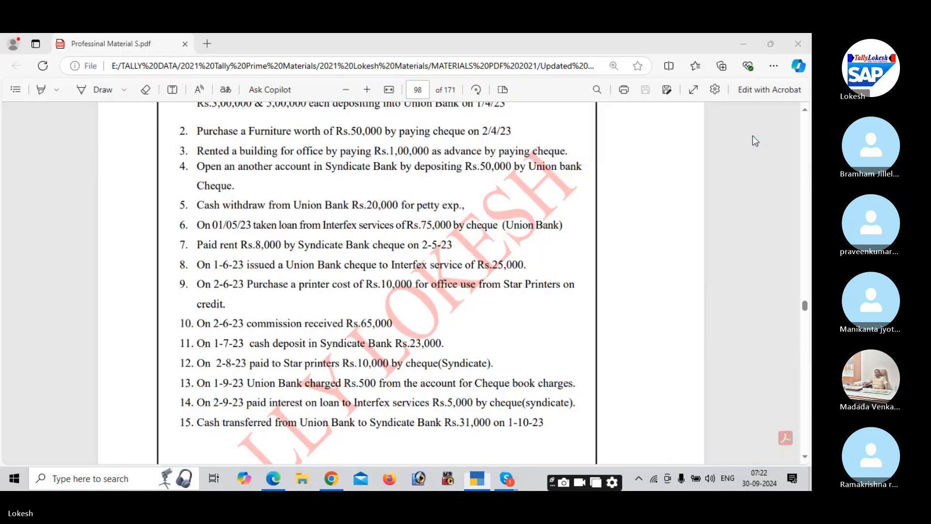
scroll(753, 135, "down", 1)
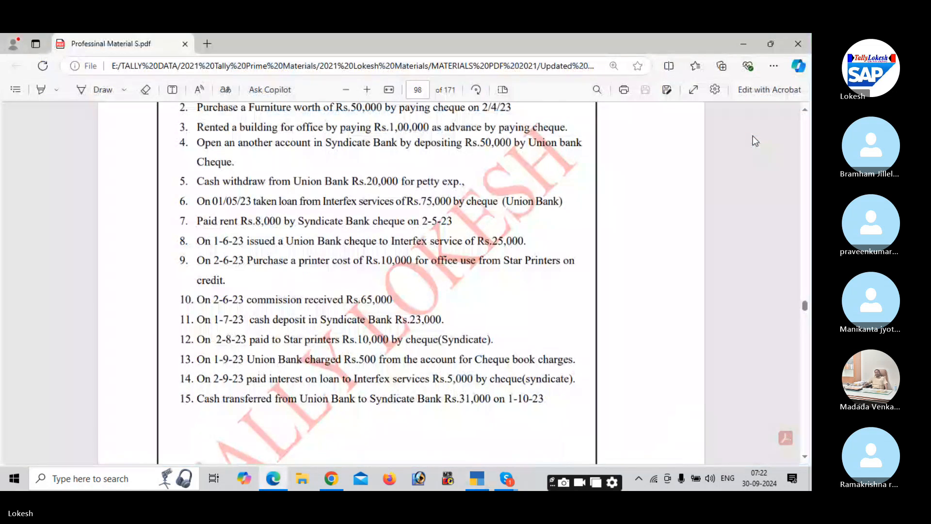
key("alt+Tab")
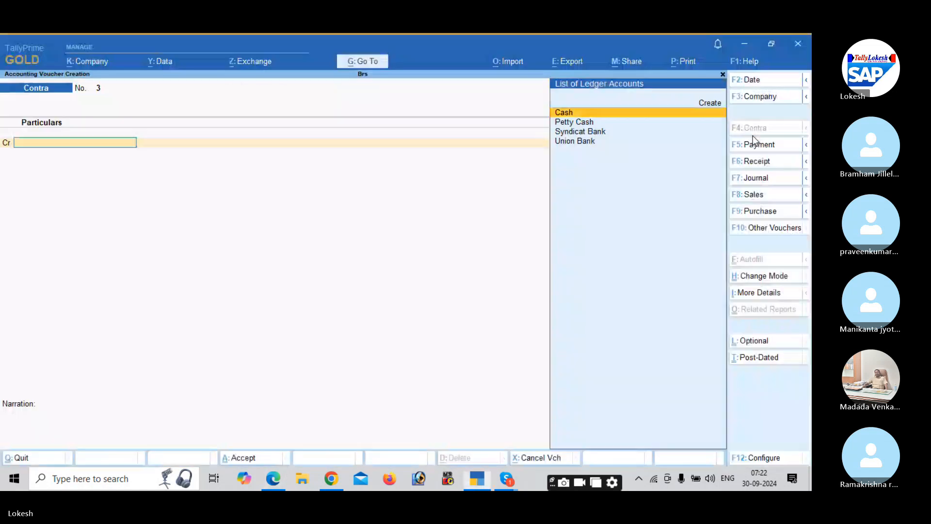
left_click(781, 165)
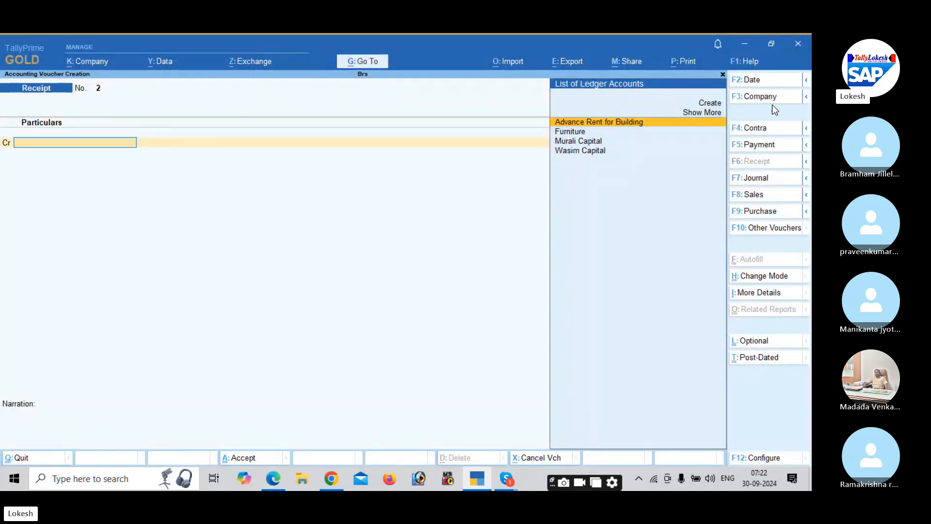
left_click(766, 84)
type("1-5")
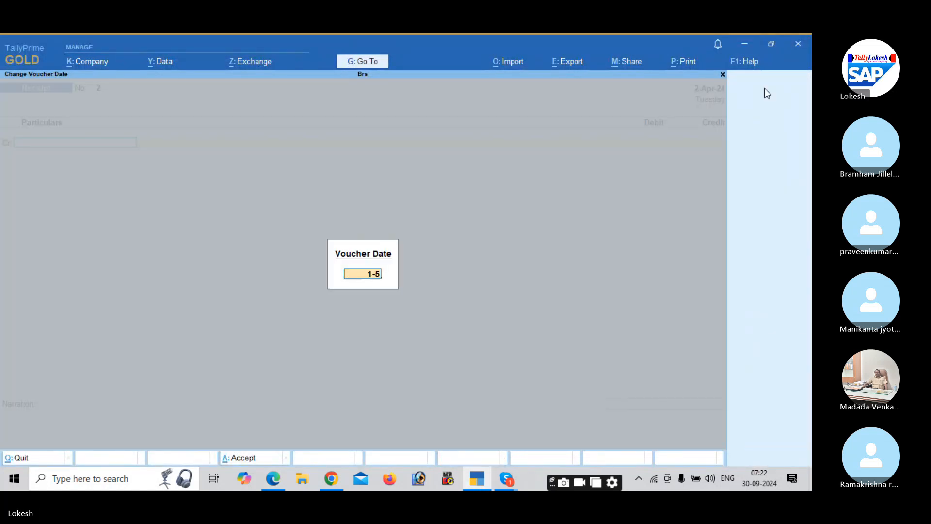
key("Return")
Create an Interfex Services ledger under Loans (Liability) as the receipt voucher's credit account
key("alt+c")
key("alt+Tab")
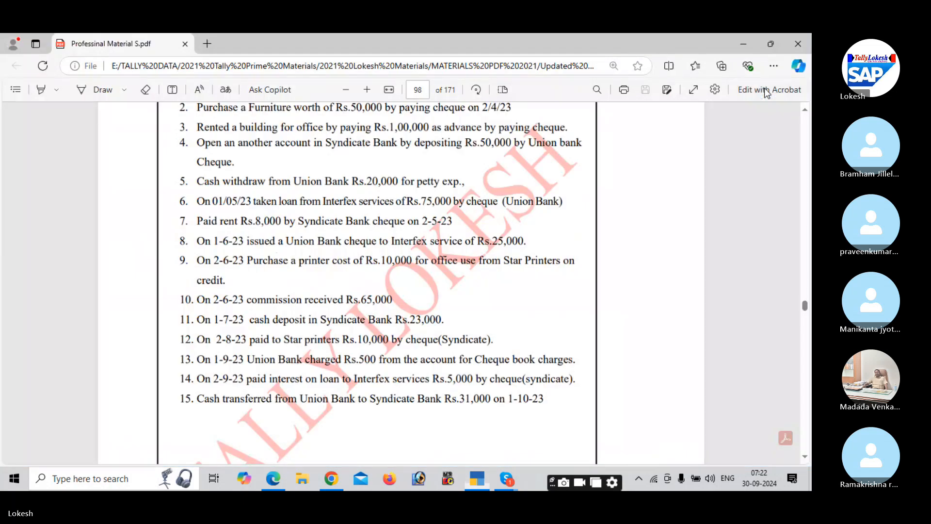
key("alt+Tab")
type("In")
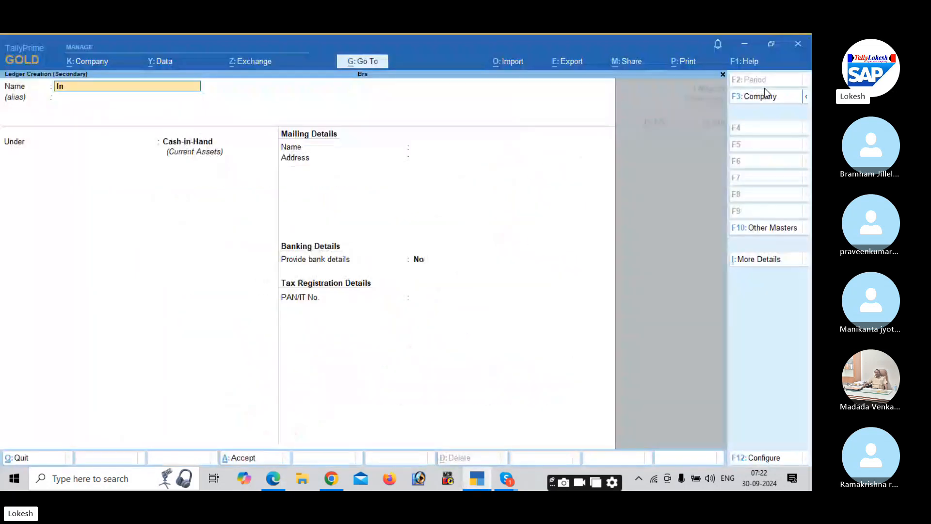
type("terfex Ser")
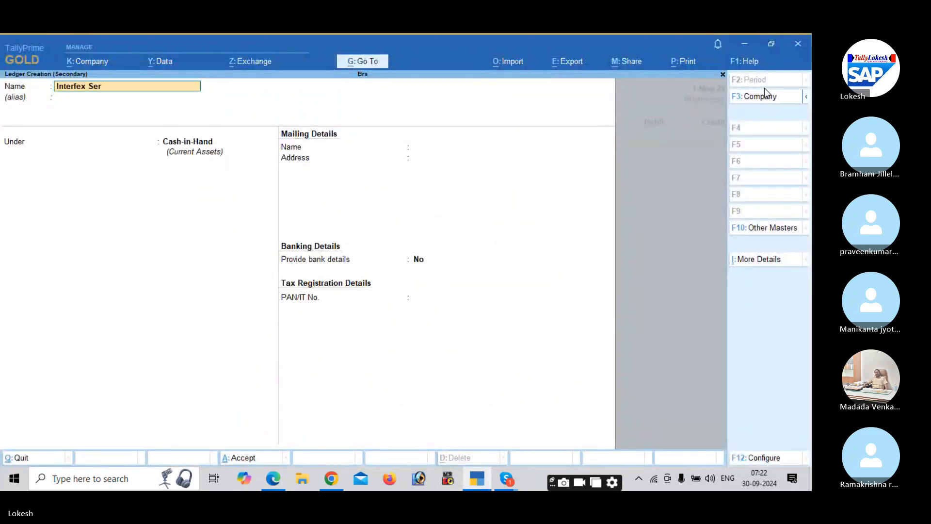
key("Return")
key("Return")
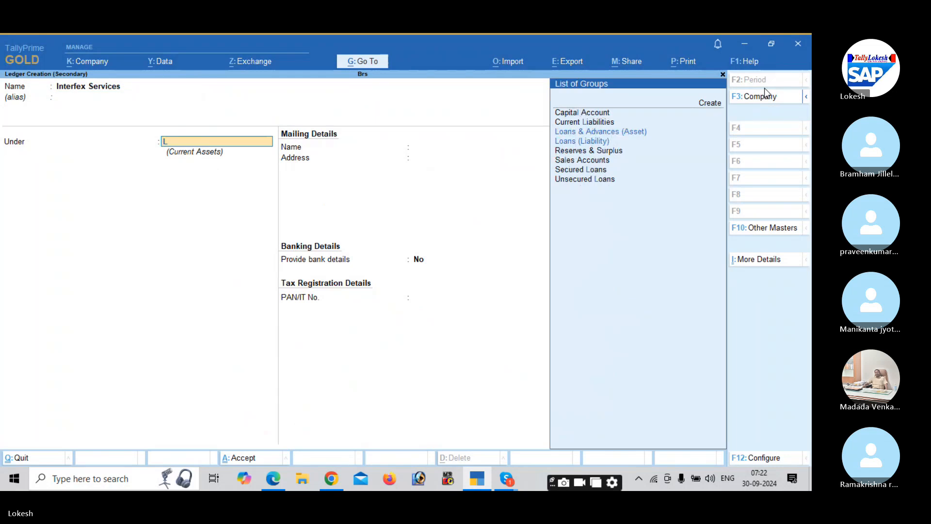
type("Lo")
key("Down")
key("Return")
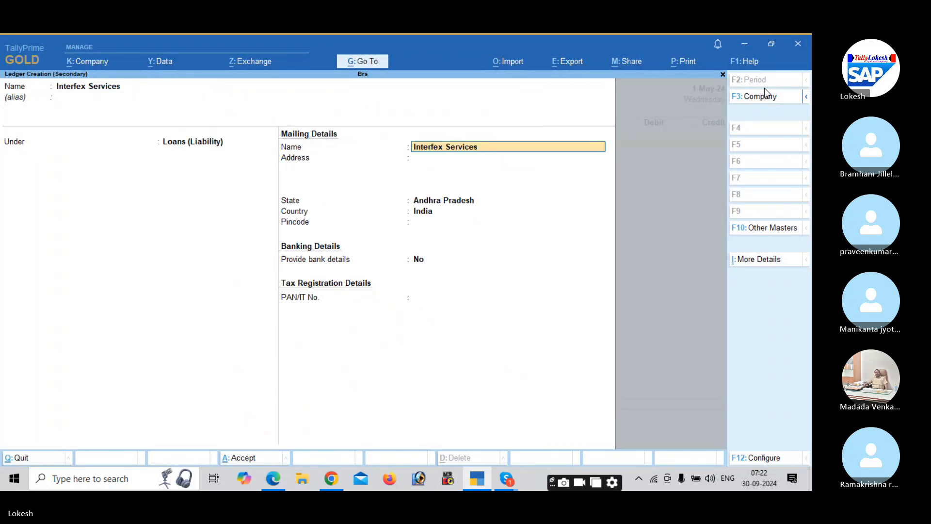
key("ctrl+a")
Check the loan amount in the PDF, credit Interfex Services with 75,000 and debit Union Bank with the same amount
key("alt+Tab")
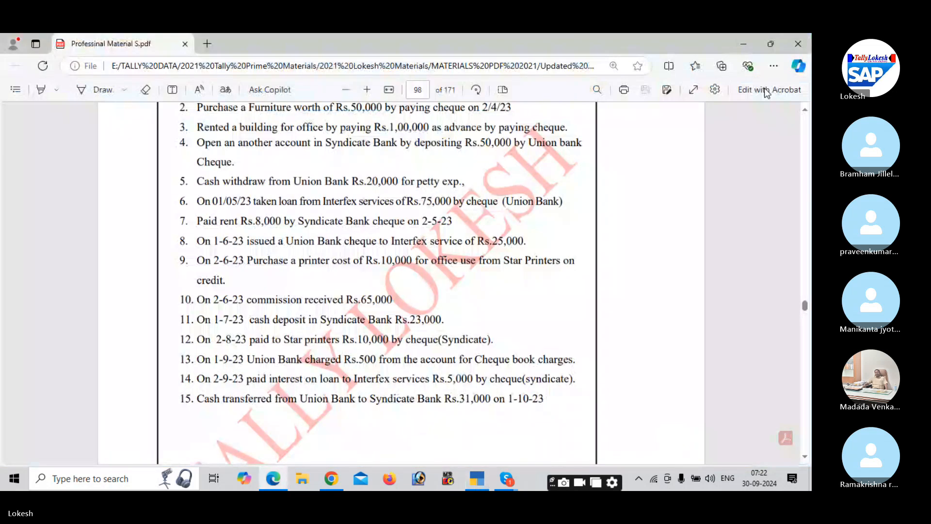
key("alt+Tab")
type("75000")
key("Return")
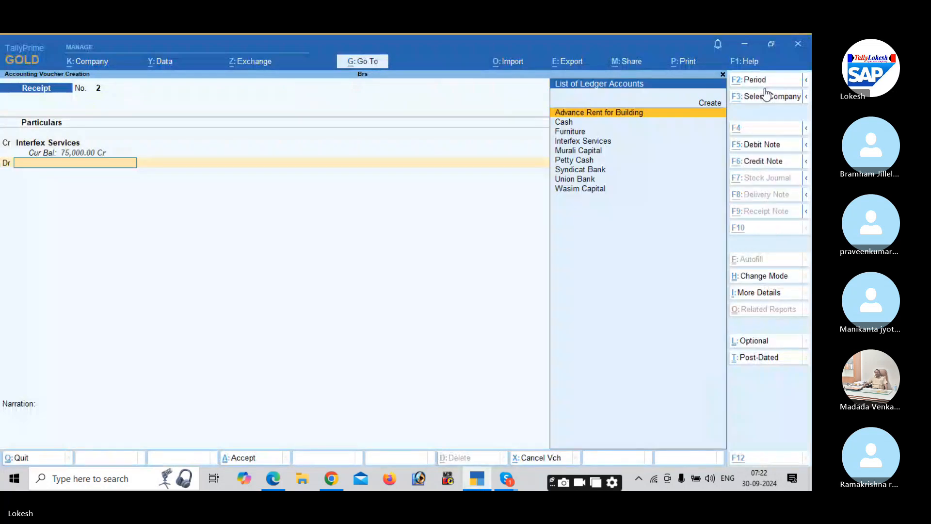
key("alt+Tab")
key("alt+Tab")
key("Return")
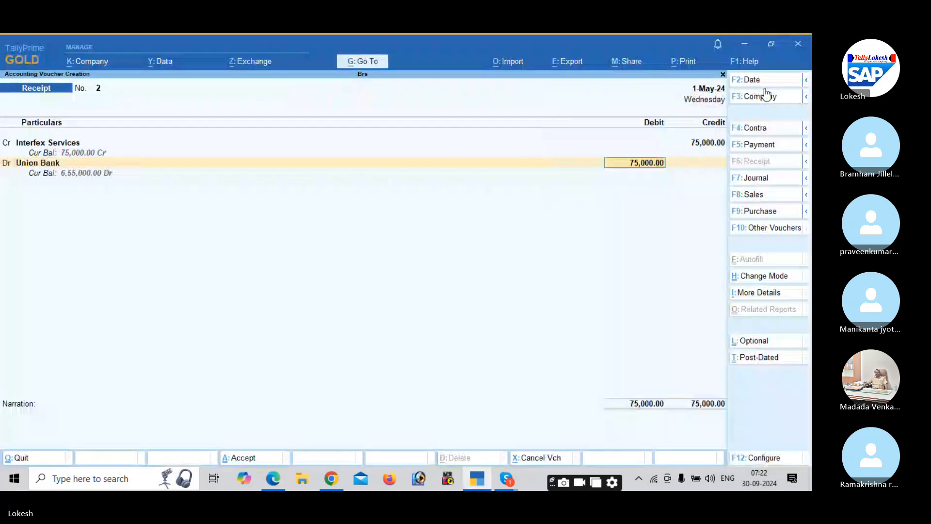
Accept the Cheque/DD bank allocation for Union Bank and save the receipt voucher
key("alt+Tab")
key("alt+Tab")
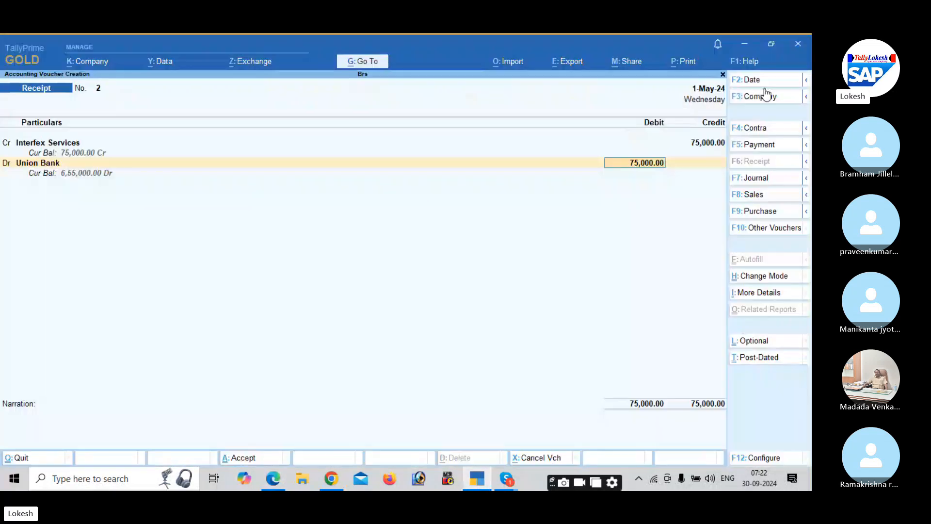
key("Return")
key("Return")
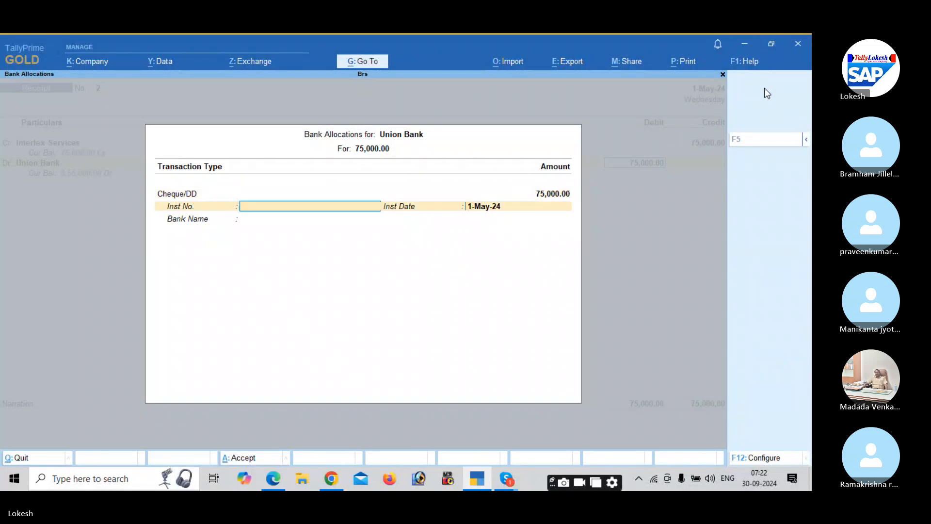
key("Return")
key("Return")
key("Return")
key("Return")
key("Return")
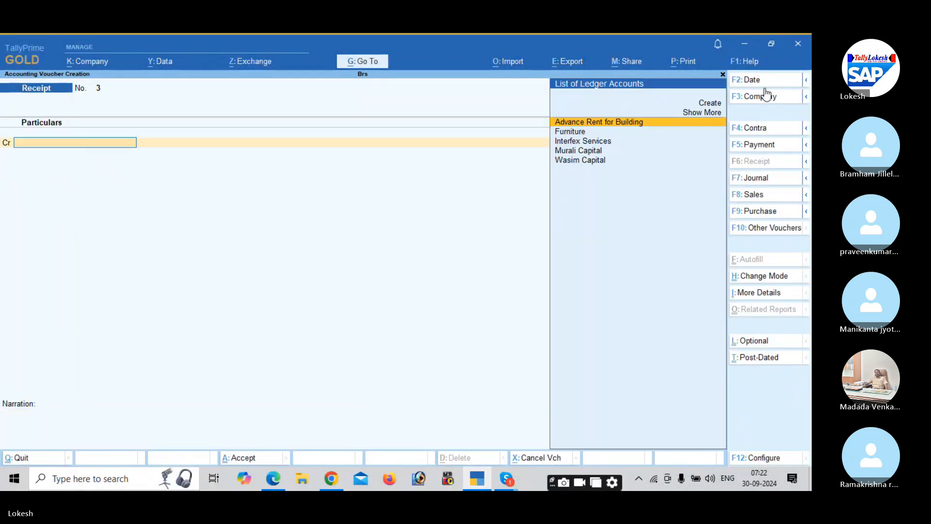
Check the PDF's seventh transaction and open a payment voucher dated 2-May-24 for the rent
key("alt+Tab")
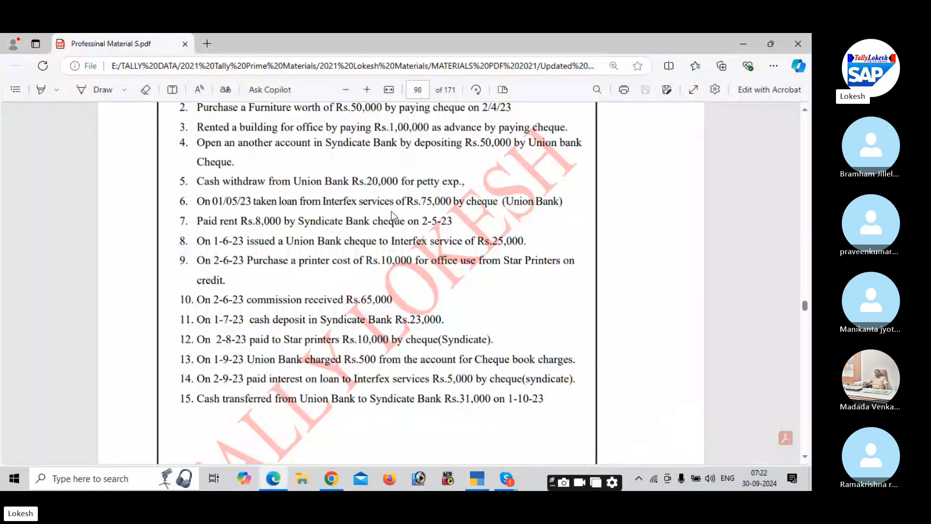
key("alt+Tab")
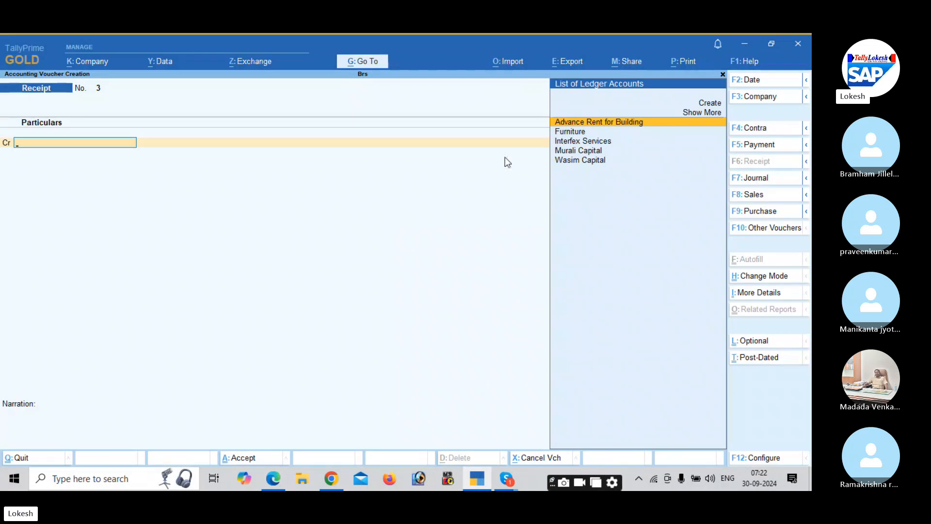
left_click(770, 145)
left_click(760, 86)
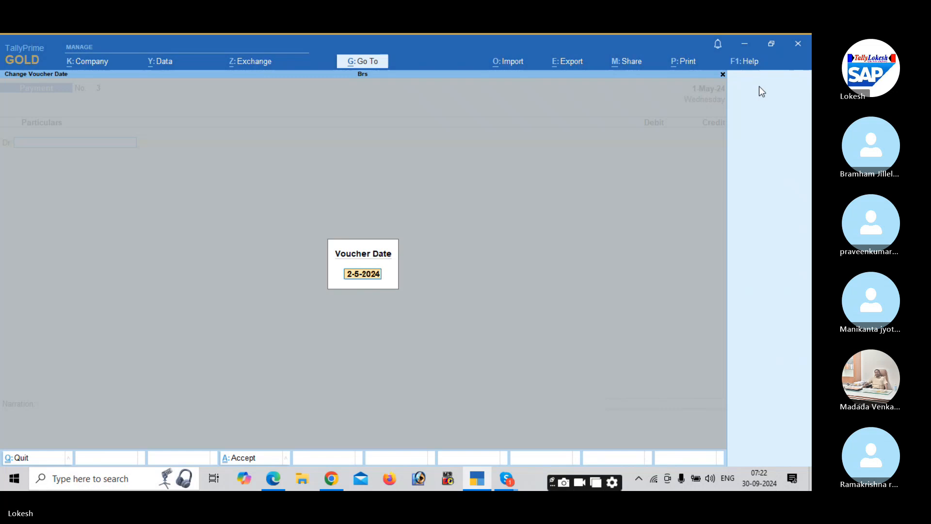
key("alt+Tab")
key("alt+Tab")
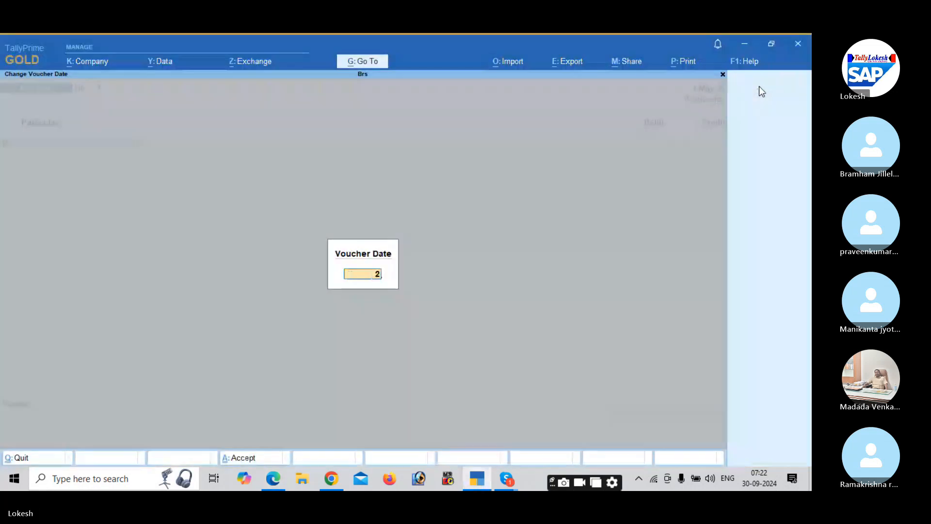
key("Return")
Create a Rent ledger under Indirect Expenses as the payment voucher's debit account
key("alt+c")
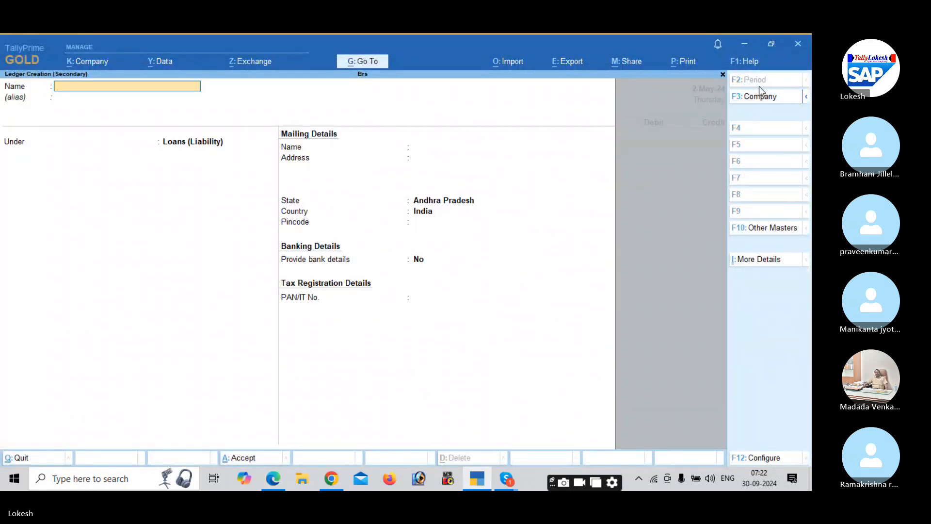
type("Rent")
key("Return")
type("Ind")
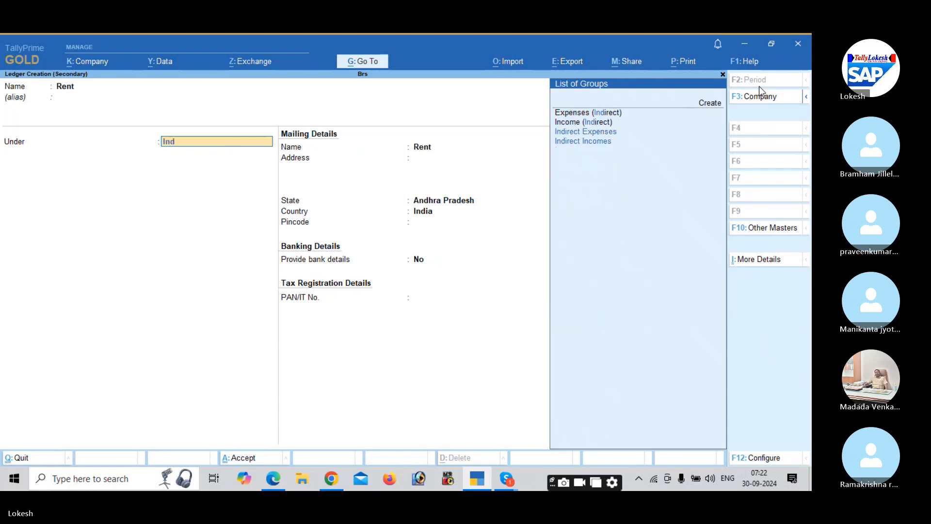
key("Return")
key("ctrl+a")
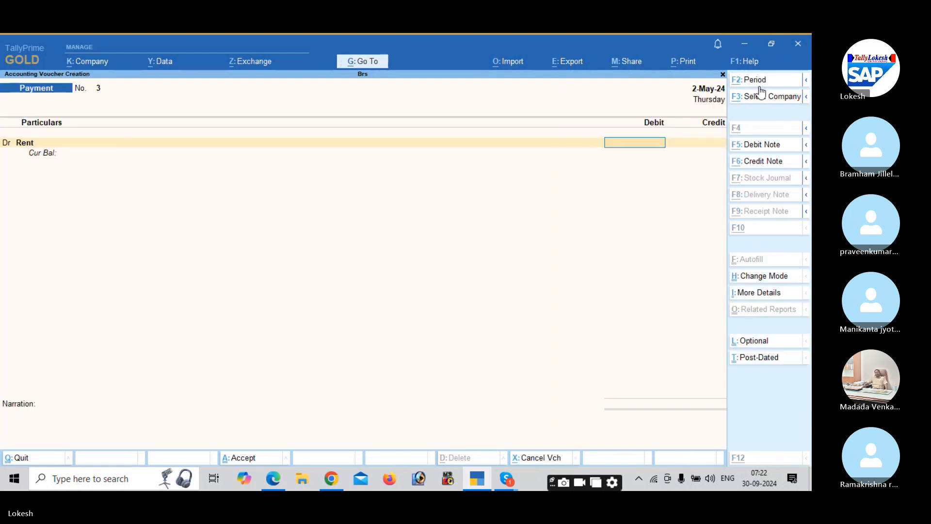
Check the rent amount in the PDF and debit Rent with 8,000 in the payment voucher
key("alt+Tab")
key("alt+Tab")
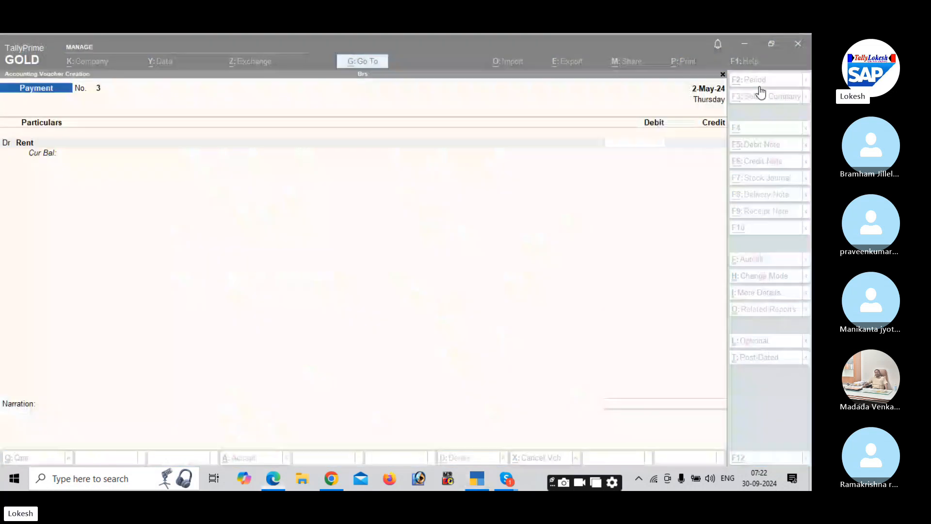
type("8000")
key("Return")
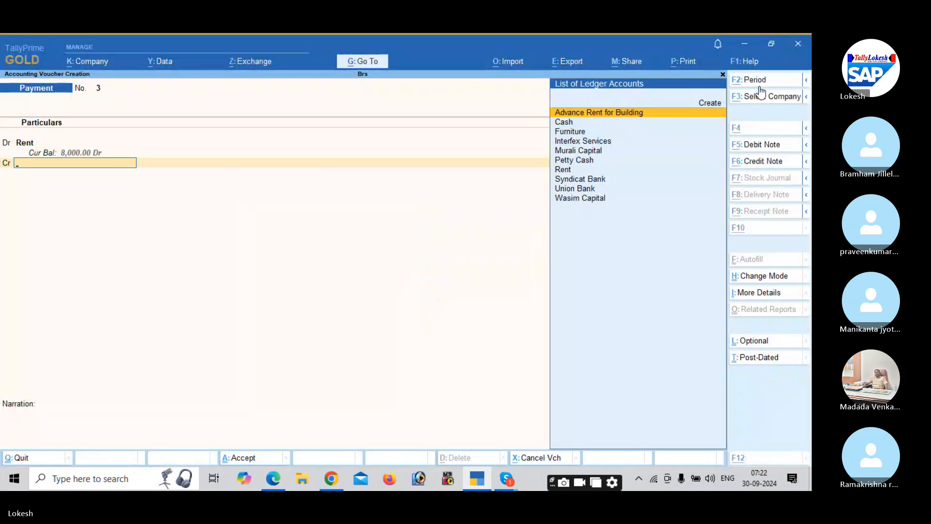
Check the paying bank in the PDF, credit Syndicat Bank with 8,000 and save the rent payment voucher
key("alt+Tab")
key("alt+Tab")
type("u")
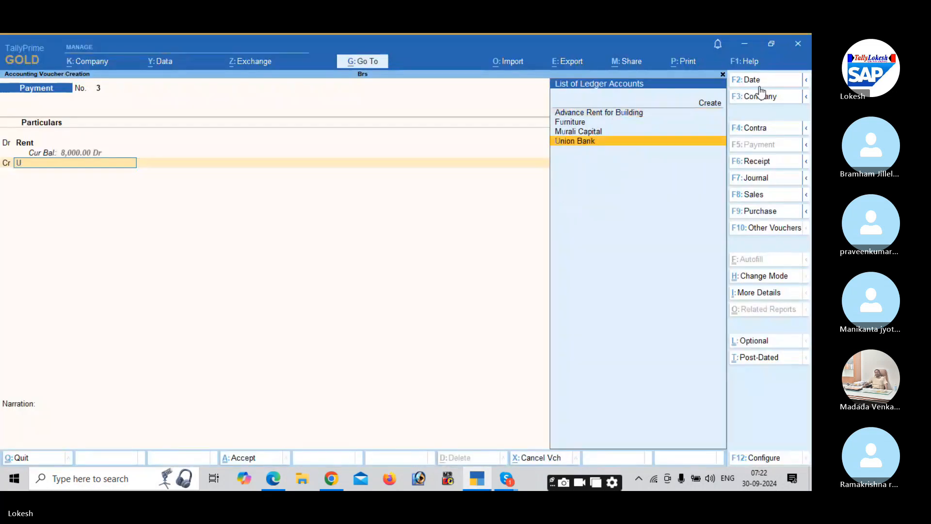
key("Return")
key("BackSpace")
type("Sy")
key("Return")
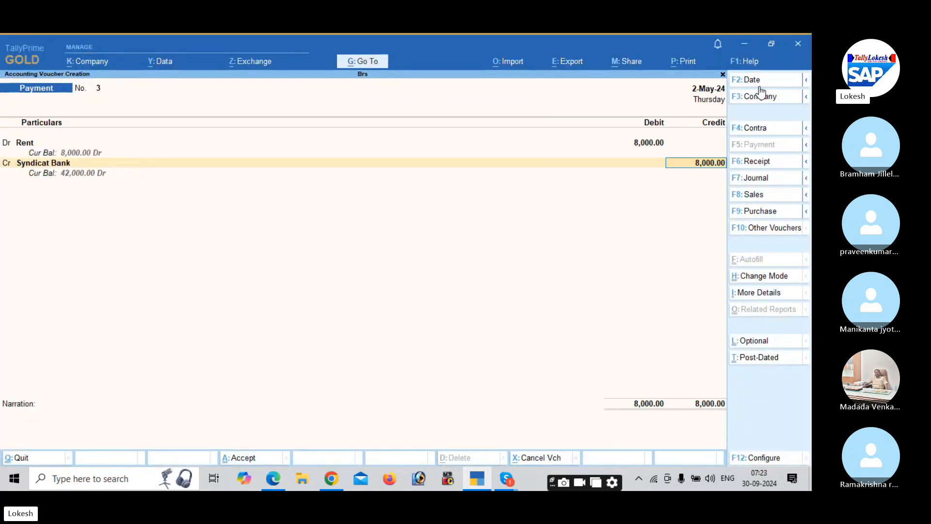
key("ctrl+a")
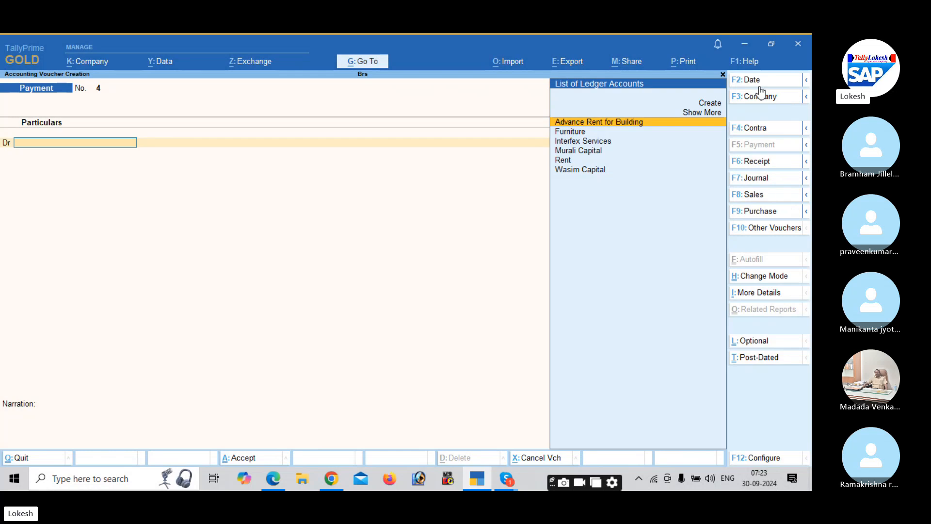
Check the PDF's eighth transaction and date the new payment voucher 1-Jun-24
key("alt+Tab")
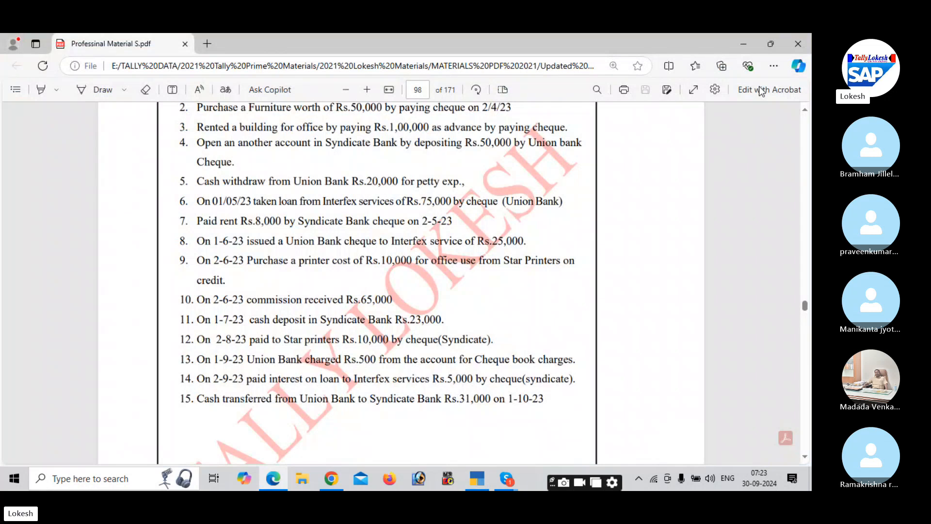
key("alt+Tab")
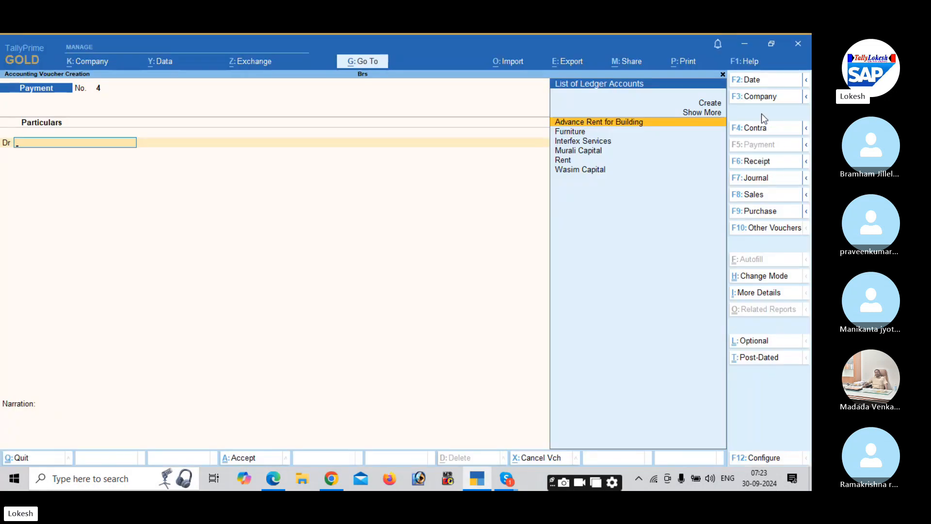
left_click(759, 81)
type("1-6")
key("Return")
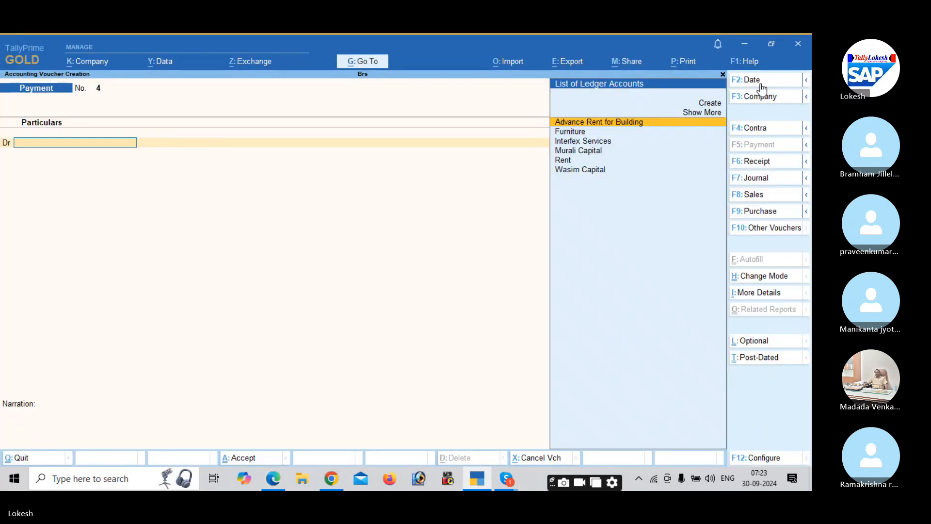
Debit Interfex Services with 25,000 as given in the PDF, credit Union Bank and save the payment voucher
type("in")
key("Return")
key("alt+Tab")
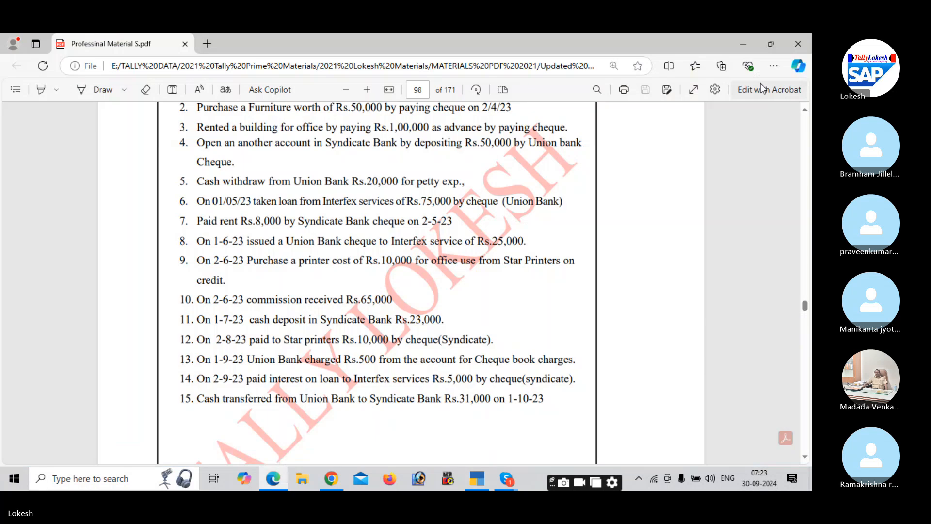
key("alt+Tab")
type("250")
key("Return")
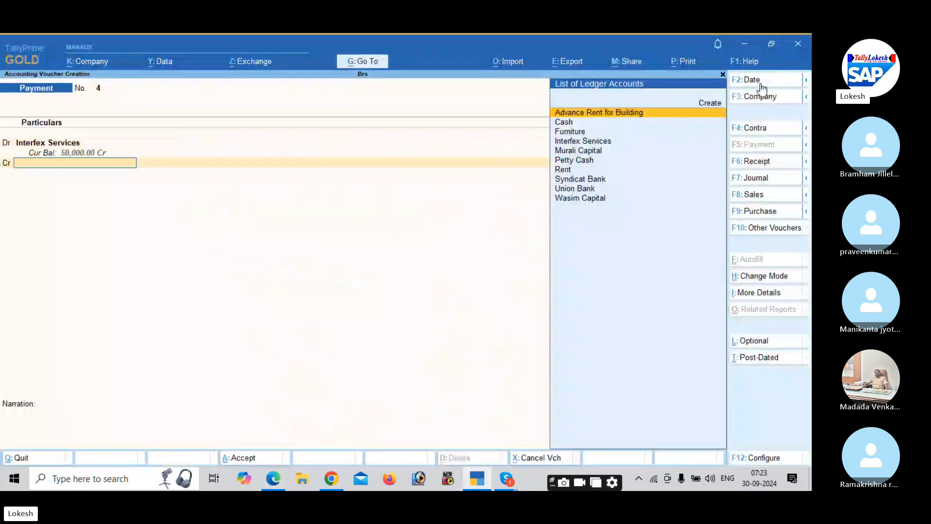
type("un")
key("Return")
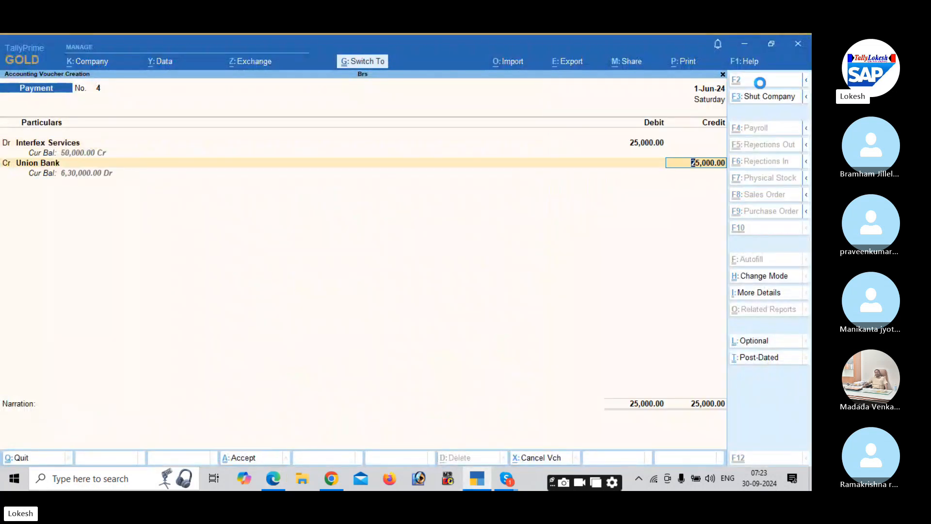
key("ctrl+a")
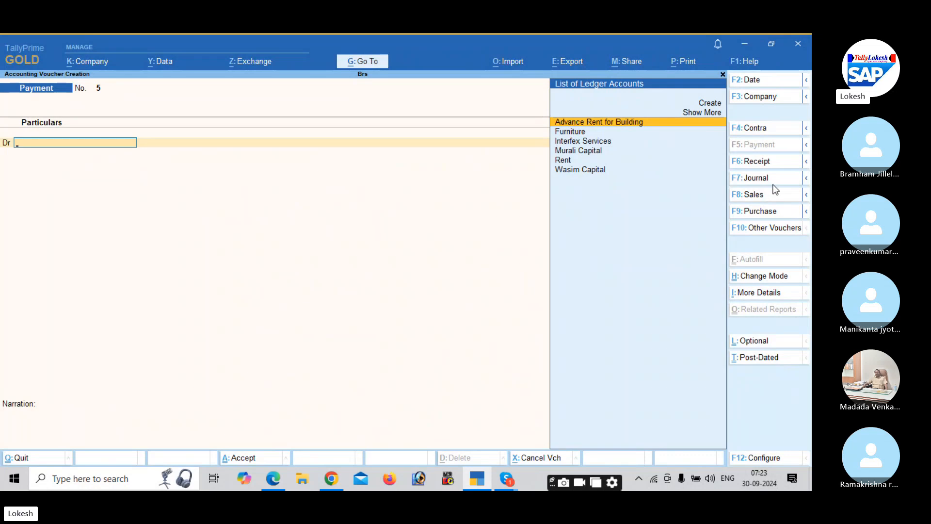
Open a journal voucher and create a Printer ledger under Fixed Assets as its debit account
key("F7")
key("alt+c")
type("Pr")
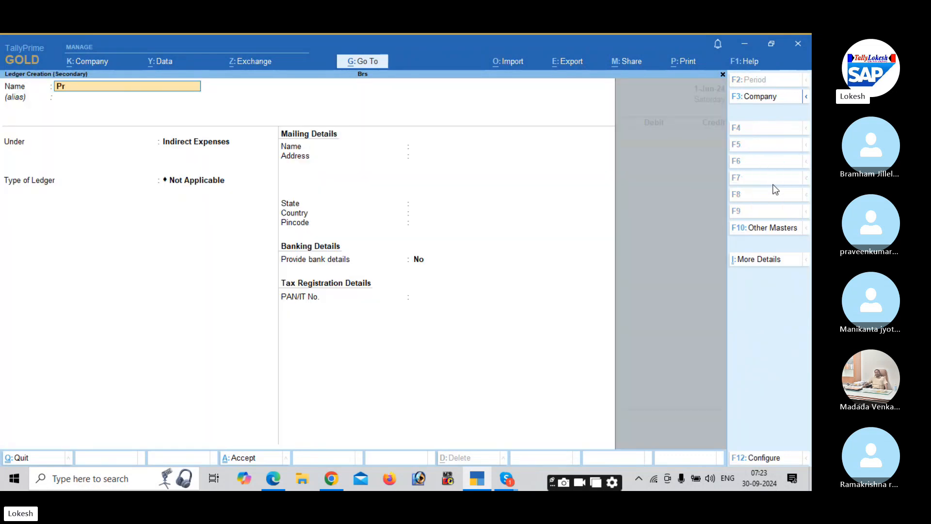
type("inter")
key("Return")
key("Return")
type("f")
key("Return")
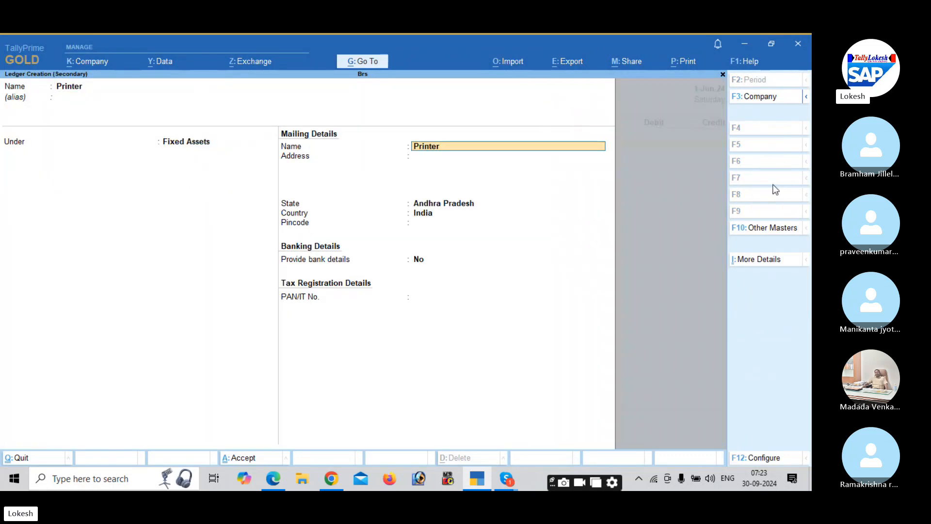
key("ctrl+a")
Check the printer's cost in the PDF and debit Printer with 10,000 in the journal voucher
key("alt+Tab")
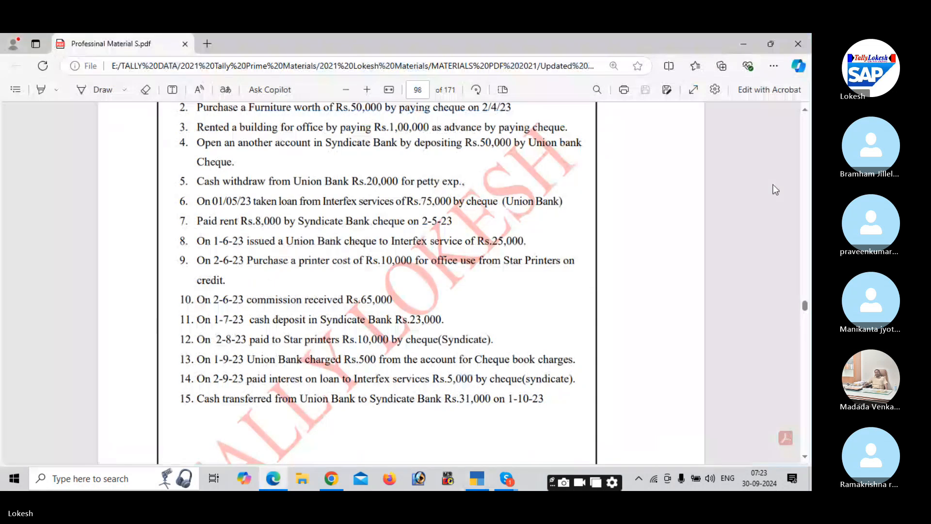
key("alt+Tab")
type("1")
key("Return")
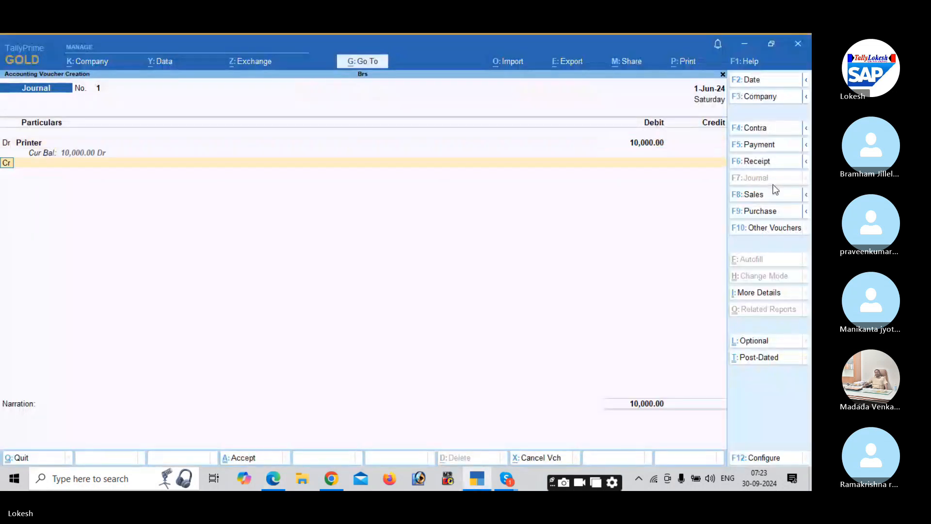
Check the supplier in the PDF and create a Star Printers ledger under Sundry Creditors as the journal's credit account
key("alt+c")
key("alt+Tab")
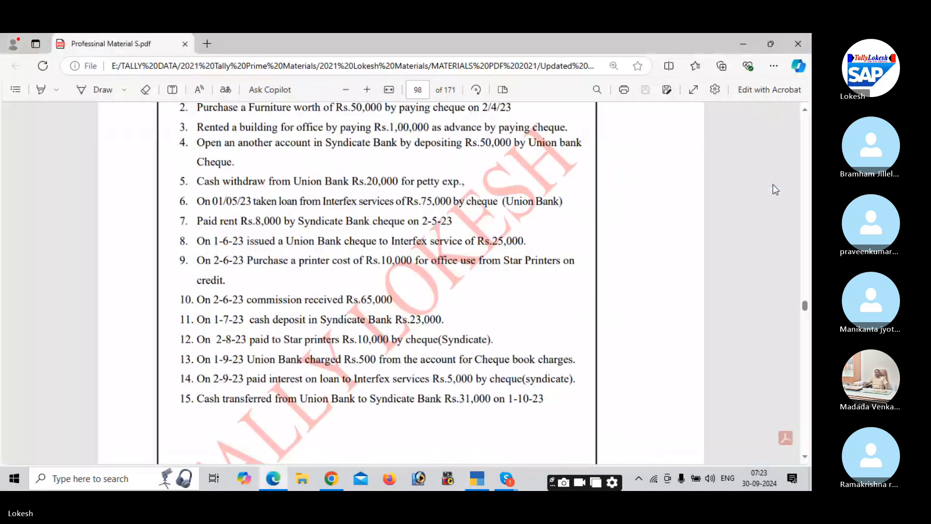
key("alt+Tab")
type("St")
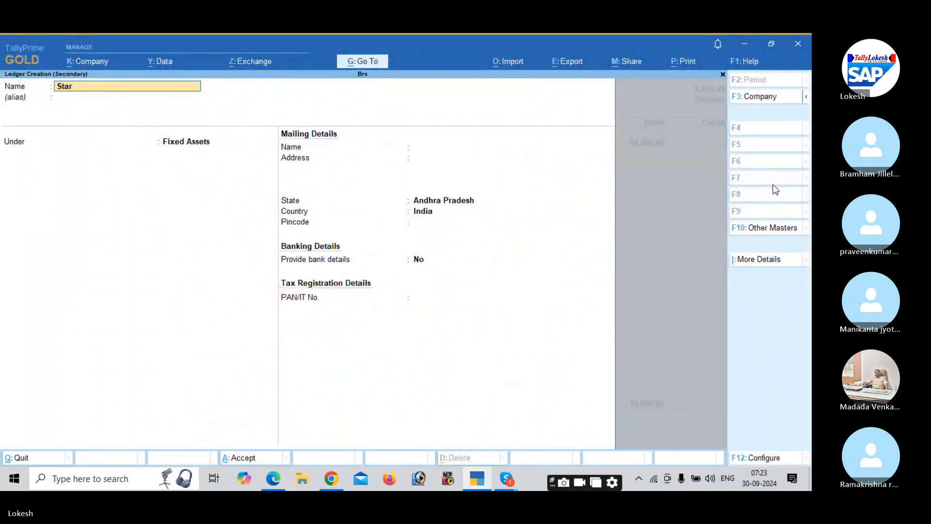
key("Return")
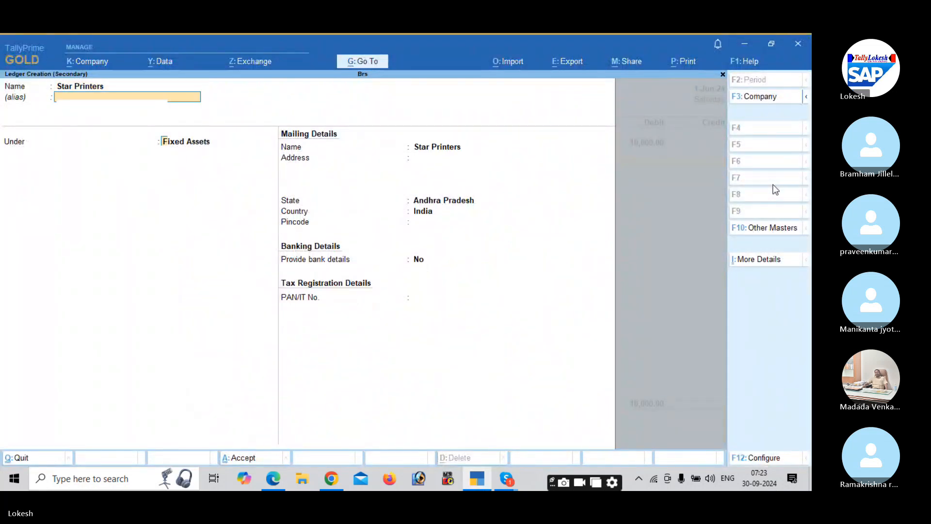
key("Return")
type("Sund")
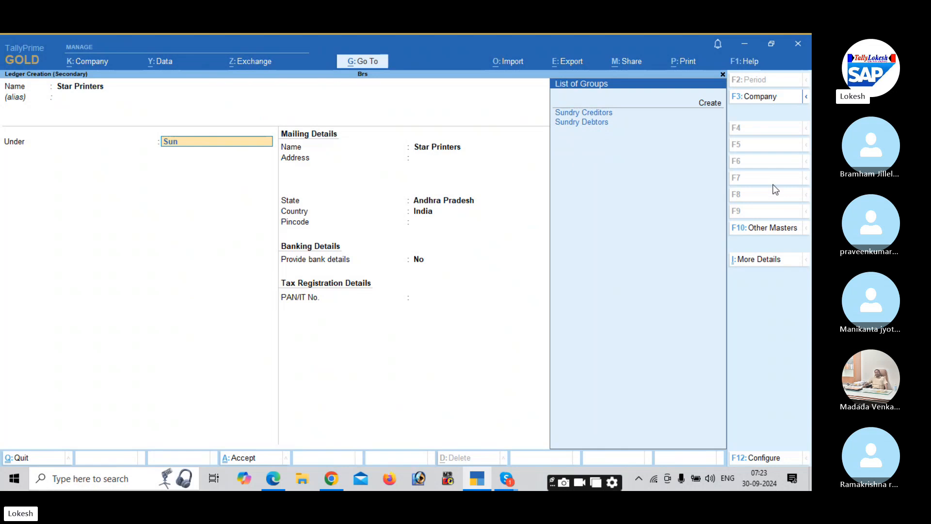
key("Return")
key("ctrl+a")
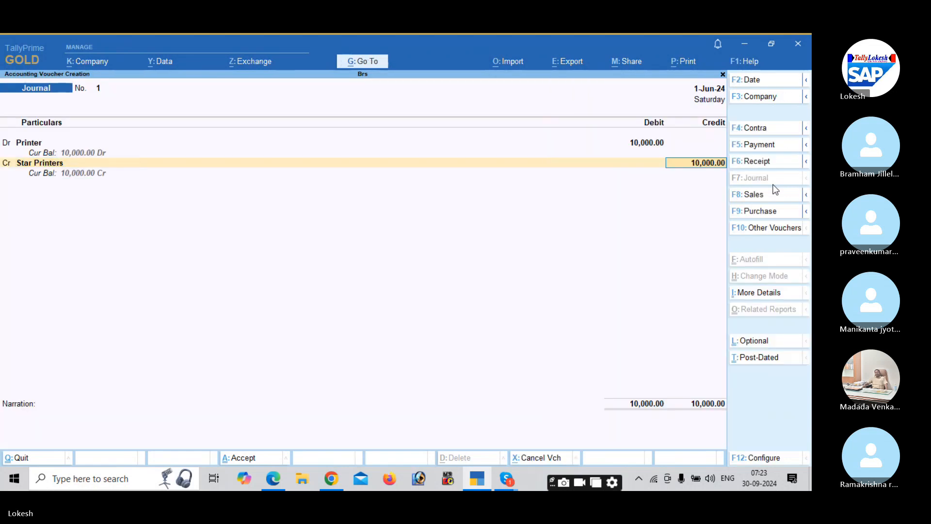
Accept the 10,000 credit to Star Printers and save the journal voucher
key("Return")
key("Return")
key("Return")
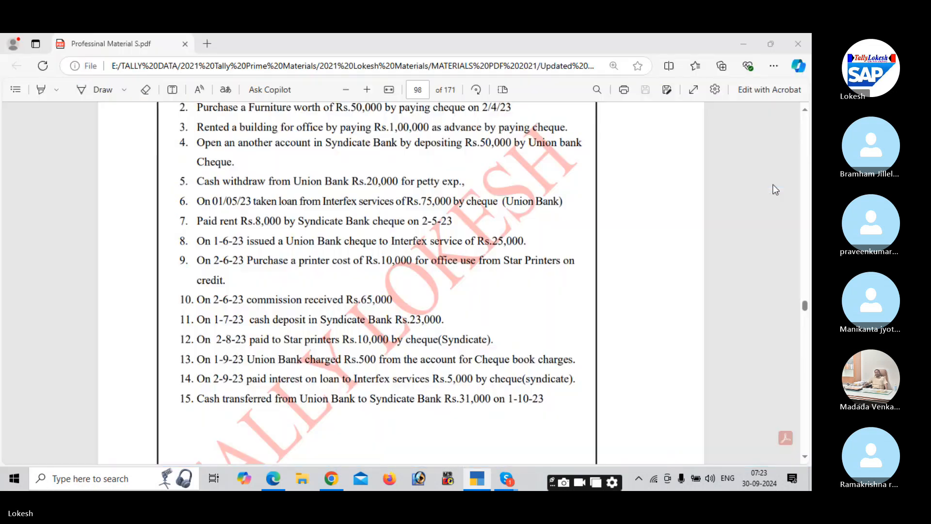
Check the PDF's tenth transaction and open a receipt voucher dated 2-Jun-24 for the commission
key("alt+Tab")
scroll(776, 189, "up", 1)
scroll(776, 189, "down", 3)
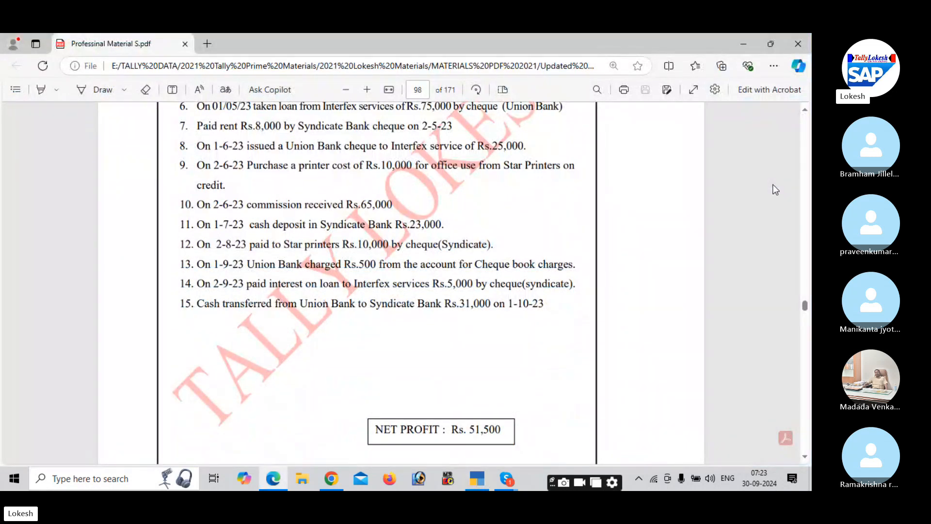
key("alt+Tab")
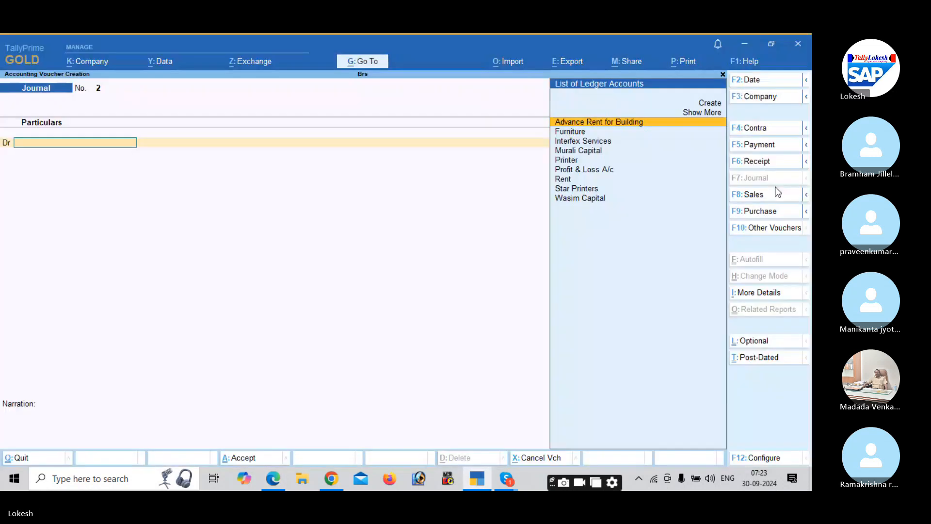
left_click(767, 163)
left_click(758, 82)
type("2-")
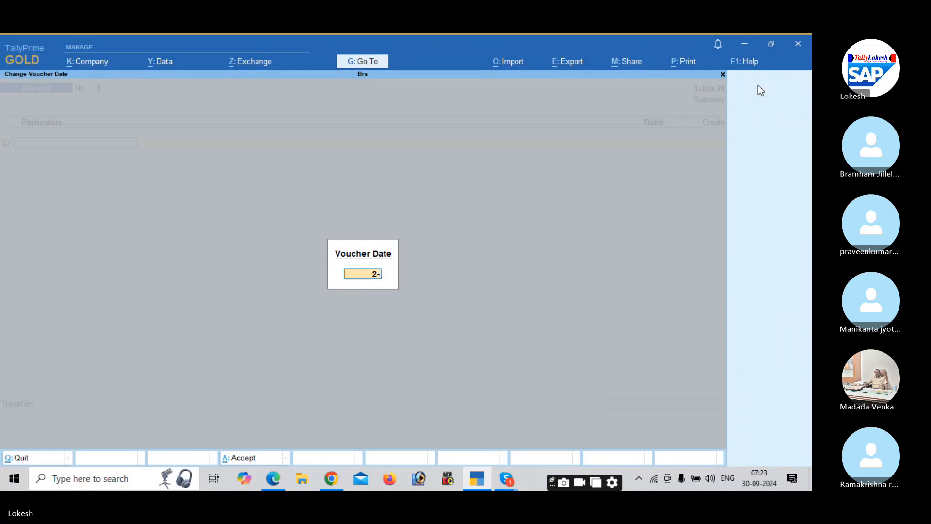
key("Return")
key("Return")
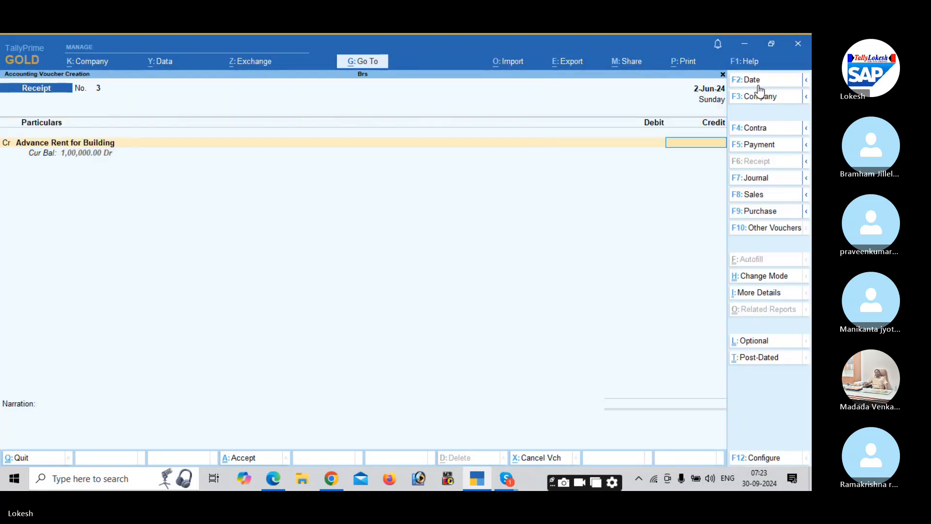
key("BackSpace")
Create a Commission Received ledger under Indirect Incomes as the receipt voucher's credit account
key("alt+c")
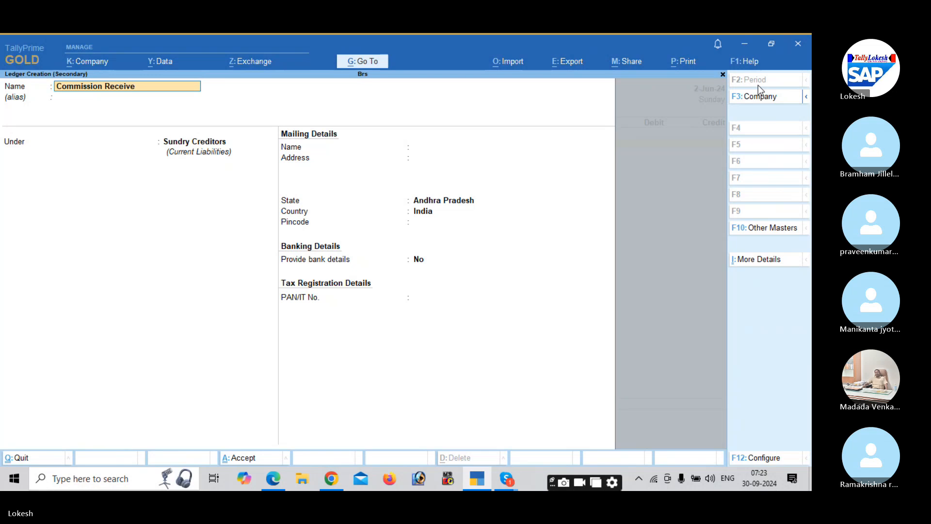
key("Return")
key("Return")
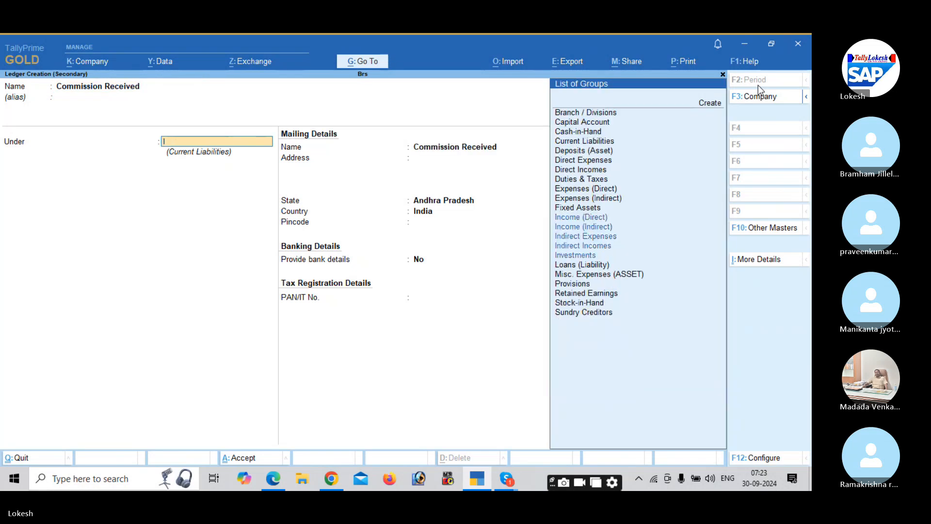
type("Ind")
key("Down")
key("Down")
key("Down")
key("Return")
key("ctrl+a")
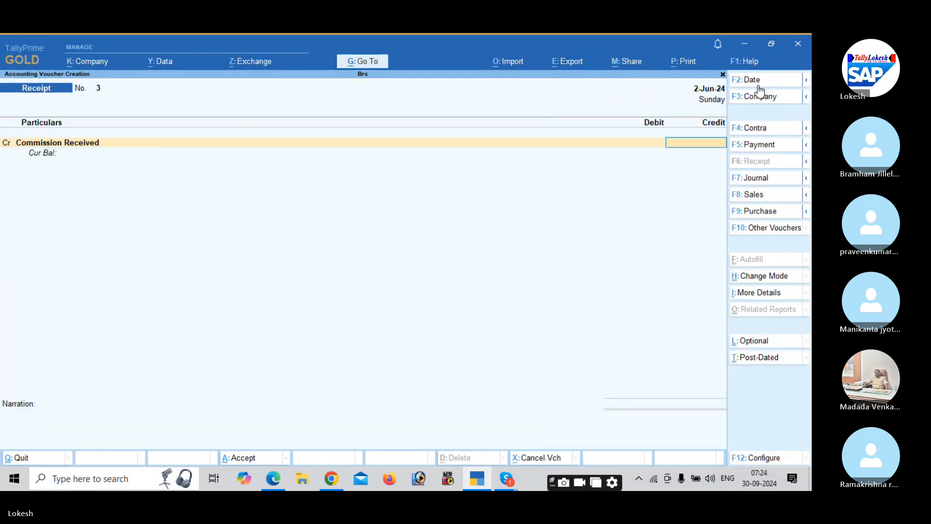
Check the commission amount in the PDF, credit Commission Received with 65,000, debit Cash and save the receipt voucher
key("alt+Tab")
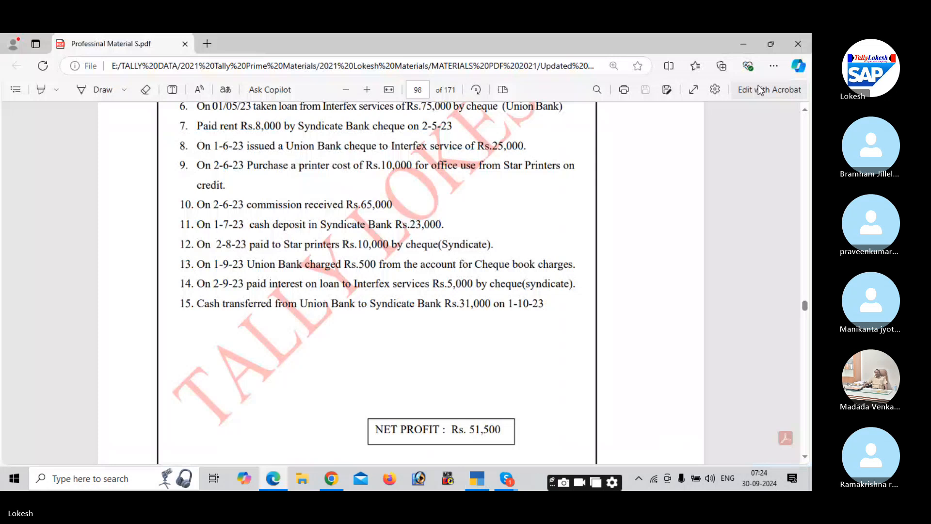
key("alt+Tab")
type("65000")
key("Return")
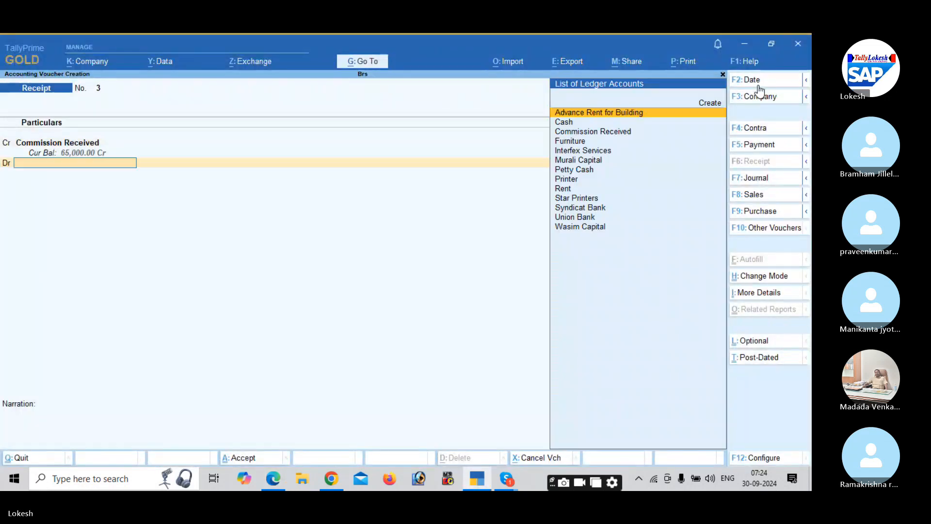
key("Down")
key("Return")
key("ctrl+a")
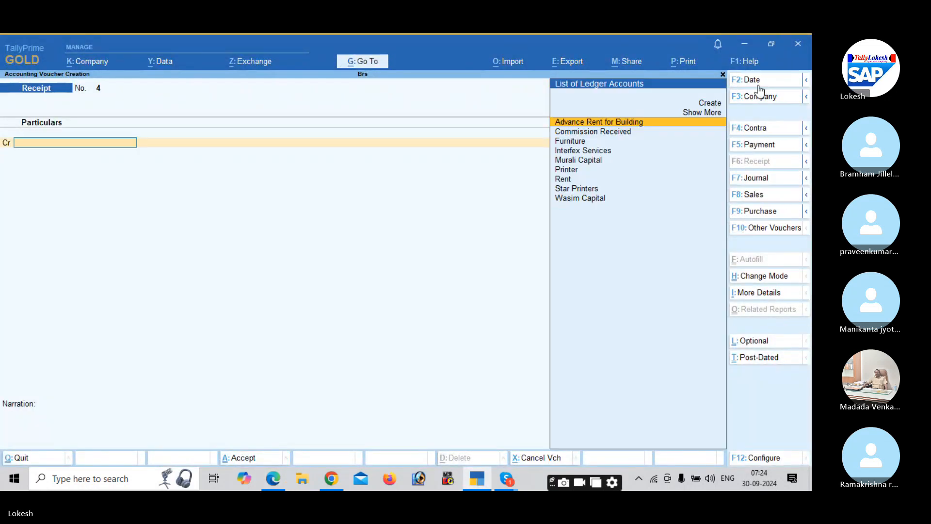
Check the PDF's eleventh transaction and open a contra voucher dated 1 July for the cash deposit
key("alt+Tab")
key("alt+Tab")
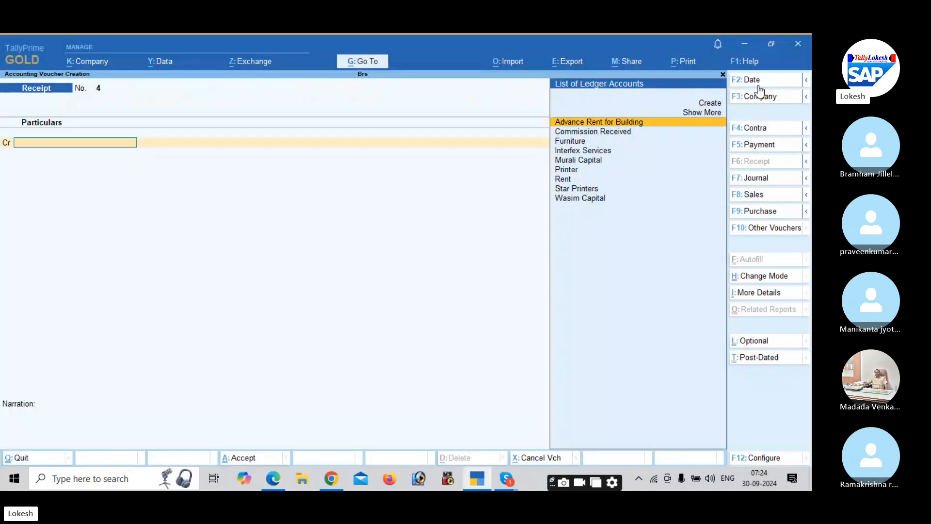
left_click(771, 130)
key("alt+Tab")
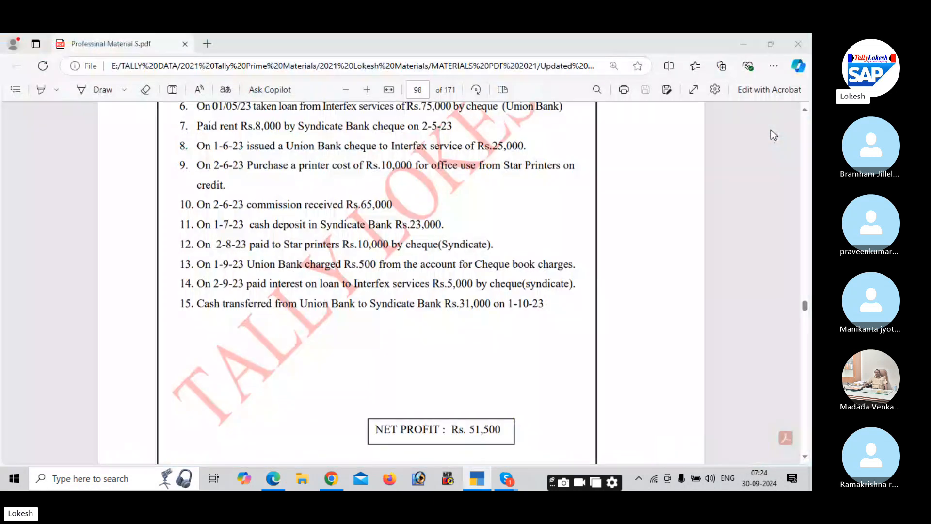
key("alt+Tab")
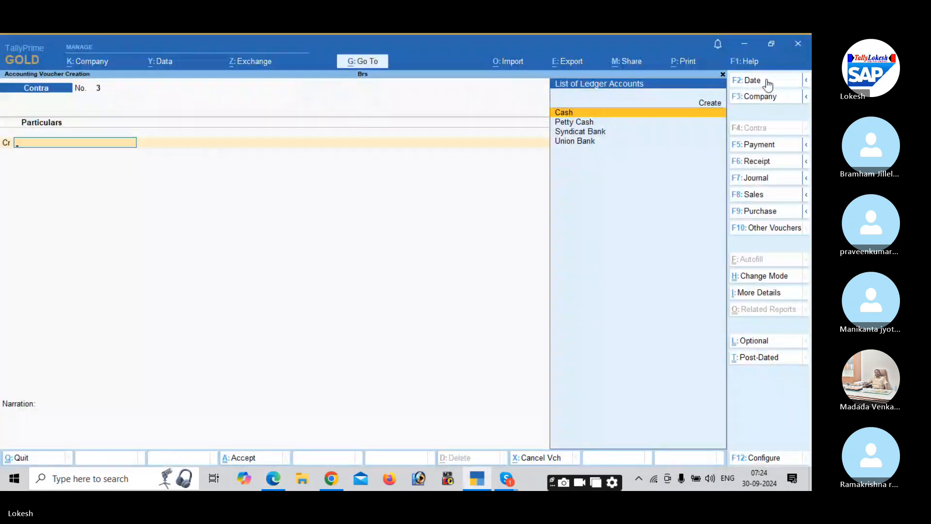
left_click(767, 83)
key("BackSpace")
key("BackSpace")
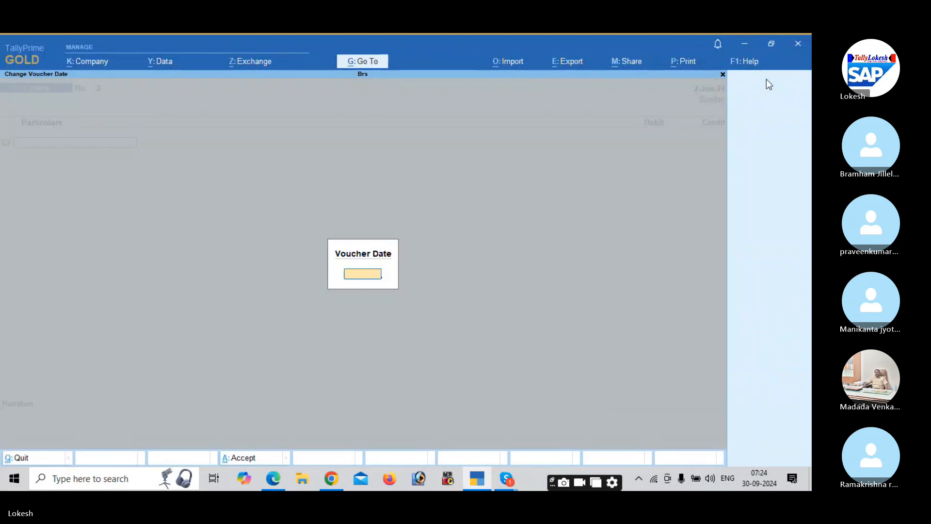
key("alt+Tab")
key("alt+Tab")
type("1")
key("Return")
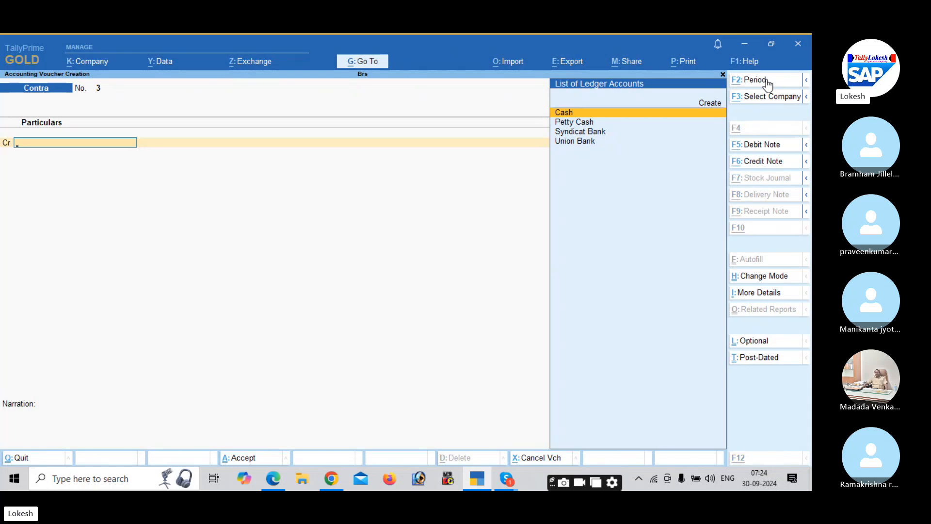
Check the deposit amount in the PDF, credit Cash with 23,000, debit Syndicat Bank and save the contra voucher
key("alt+Tab")
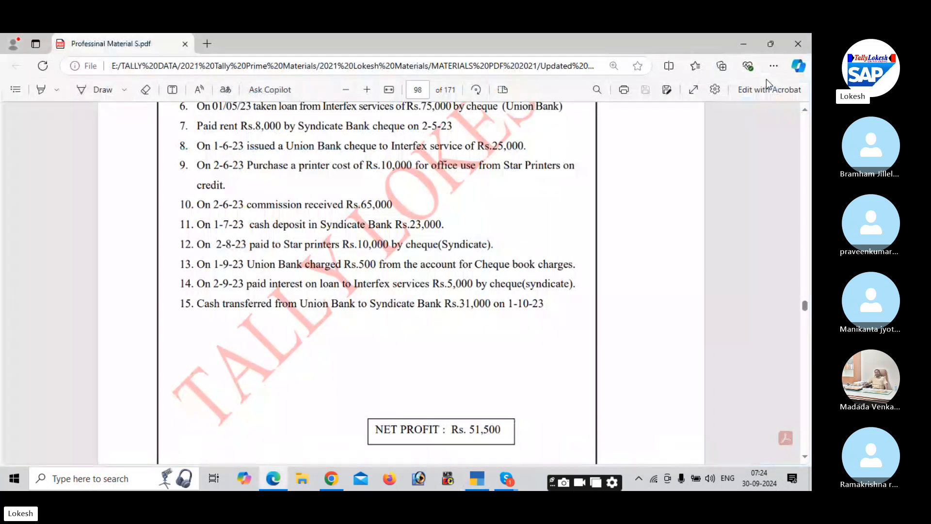
key("alt+Tab")
key("Return")
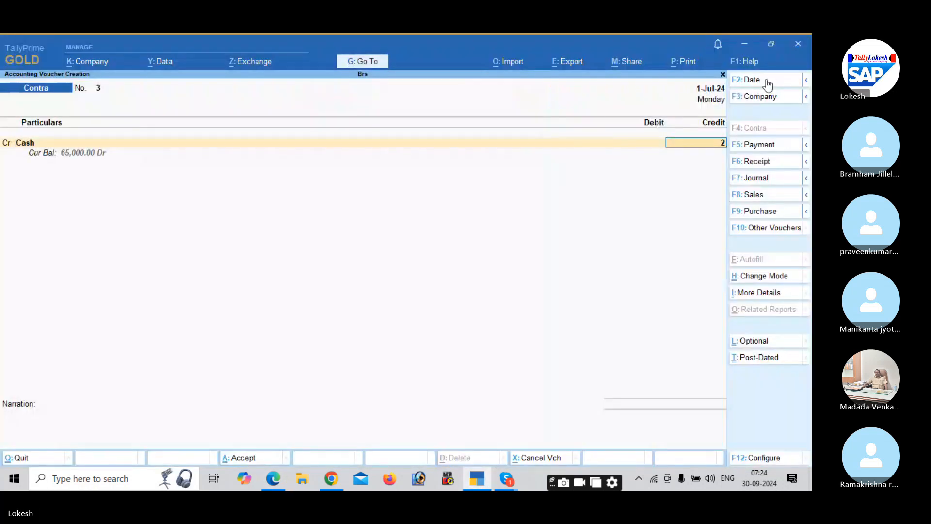
type("23000")
key("Return")
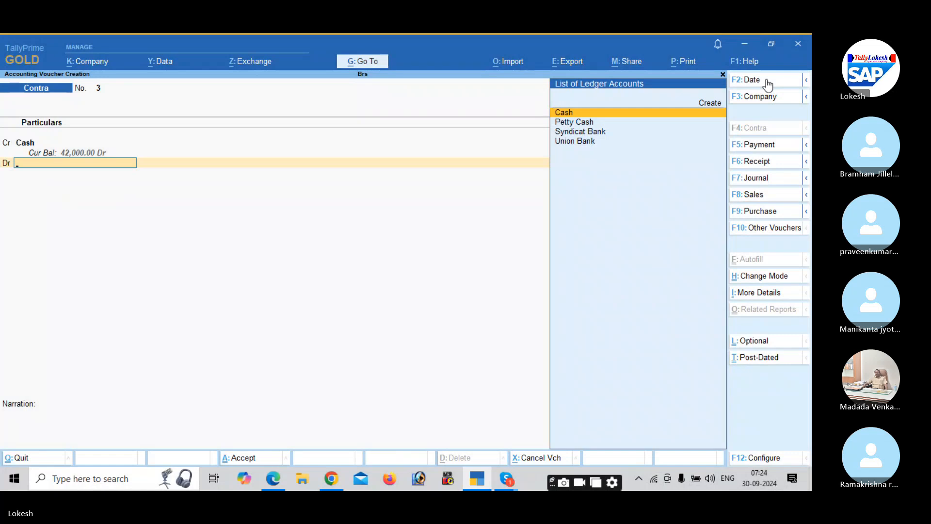
key("Down")
key("Down")
key("Return")
key("Return")
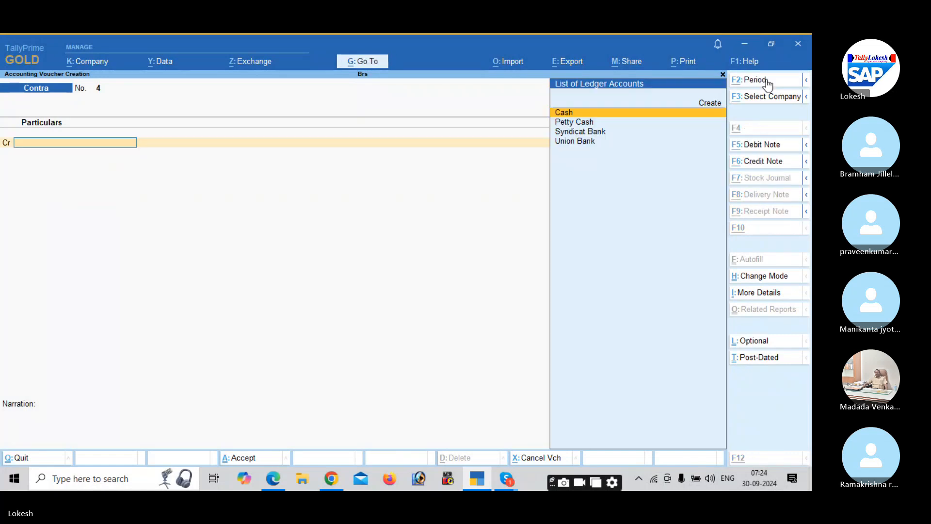
Check the PDF's twelfth transaction and open a payment voucher dated 2-Aug-24 for the Star Printers payment
key("alt+Tab")
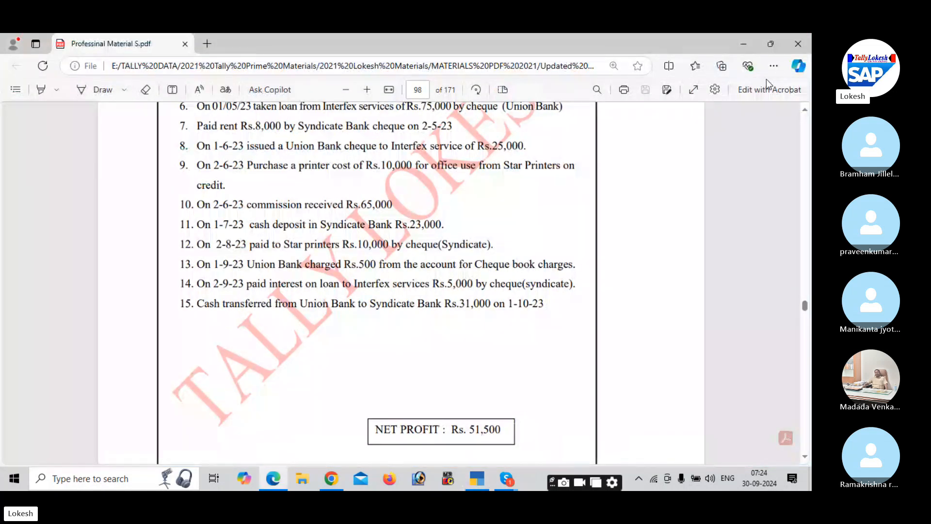
key("alt+Tab")
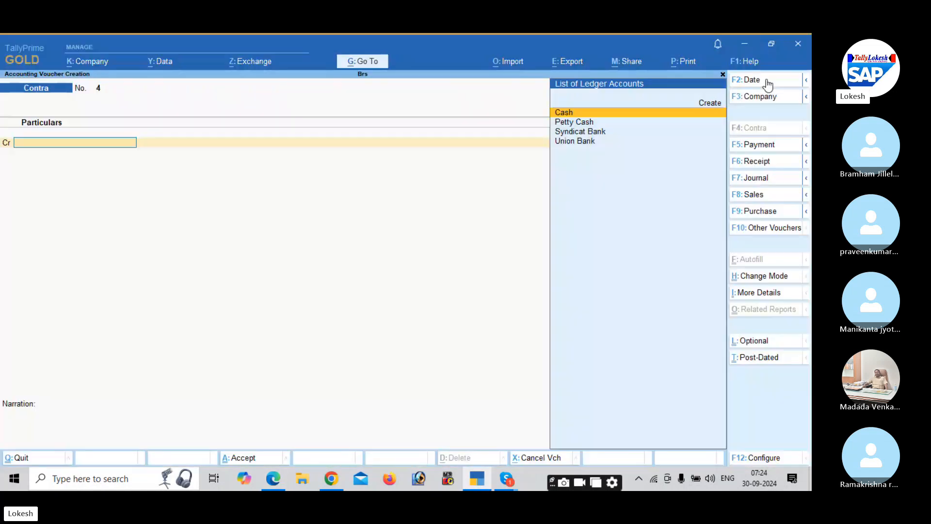
left_click(772, 145)
left_click(770, 82)
type("2-8")
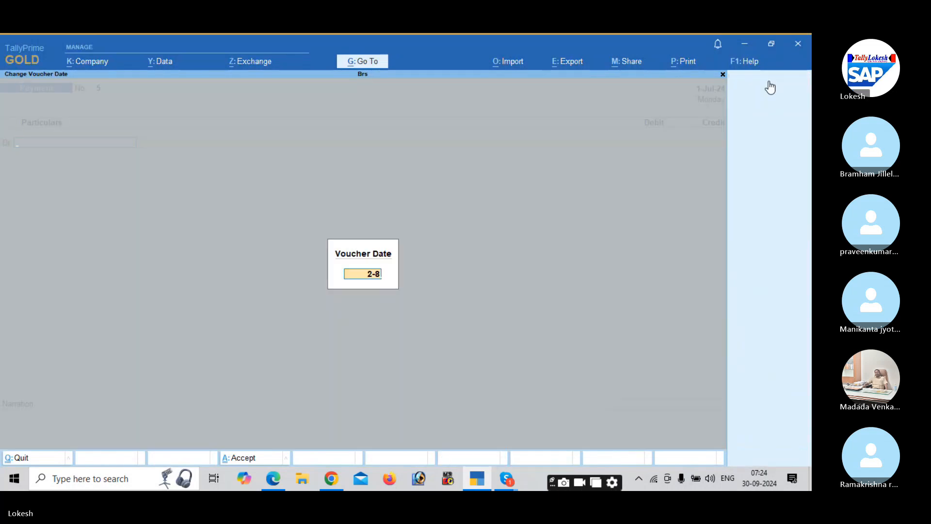
key("Return")
Check the payee and amount in the PDF and debit Star Printers with 10,000 in the payment voucher
key("alt+Tab")
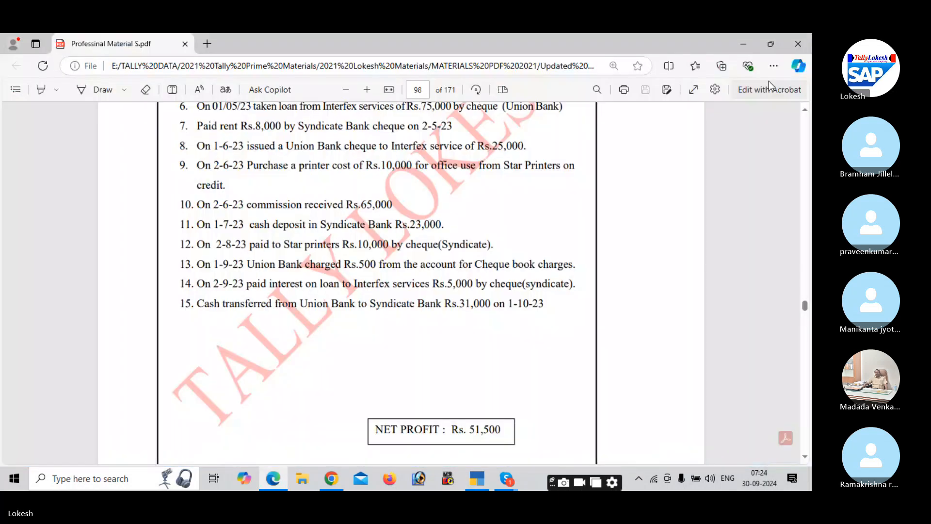
key("alt+Tab")
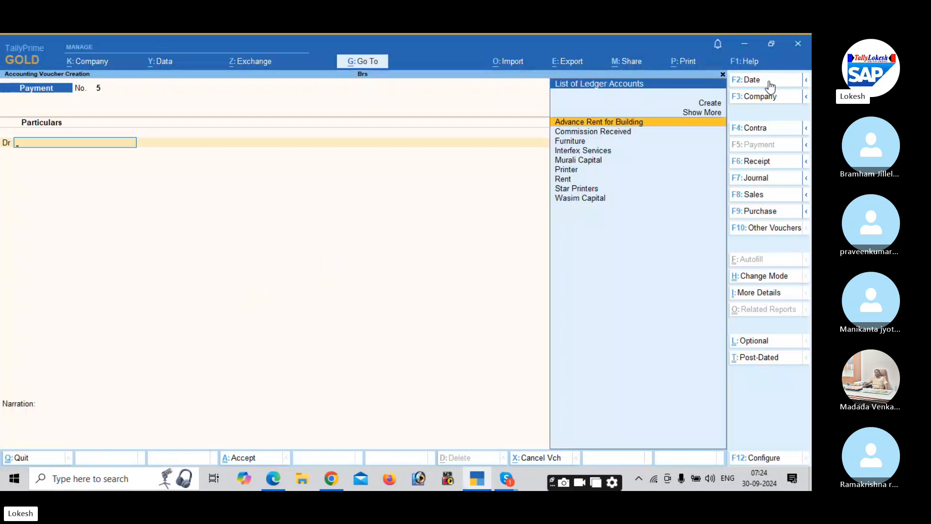
type("st")
key("Return")
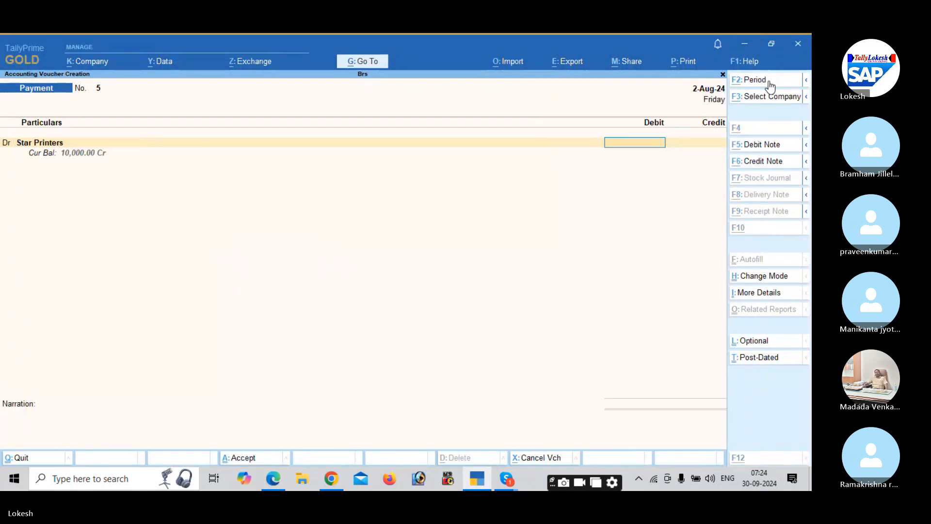
key("alt+Tab")
key("alt+Tab")
type("10000")
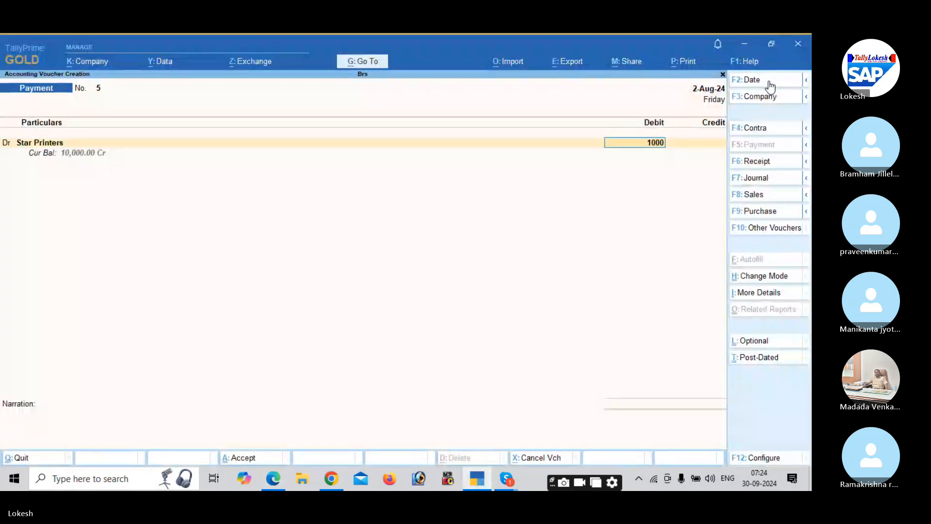
key("Return")
key("Return")
Check the paying bank in the PDF, credit Syndicat Bank and save the Star Printers payment voucher
key("alt+Tab")
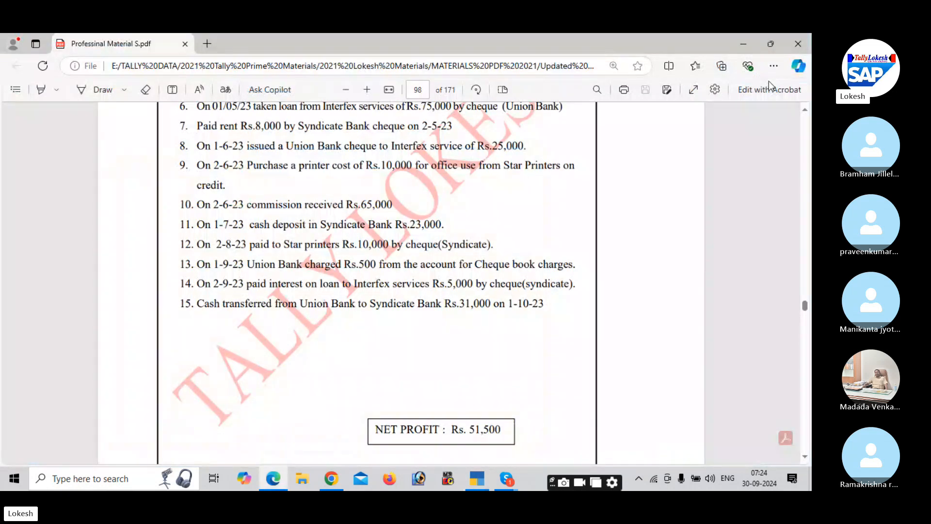
key("alt+Tab")
type("s")
key("Down")
key("Down")
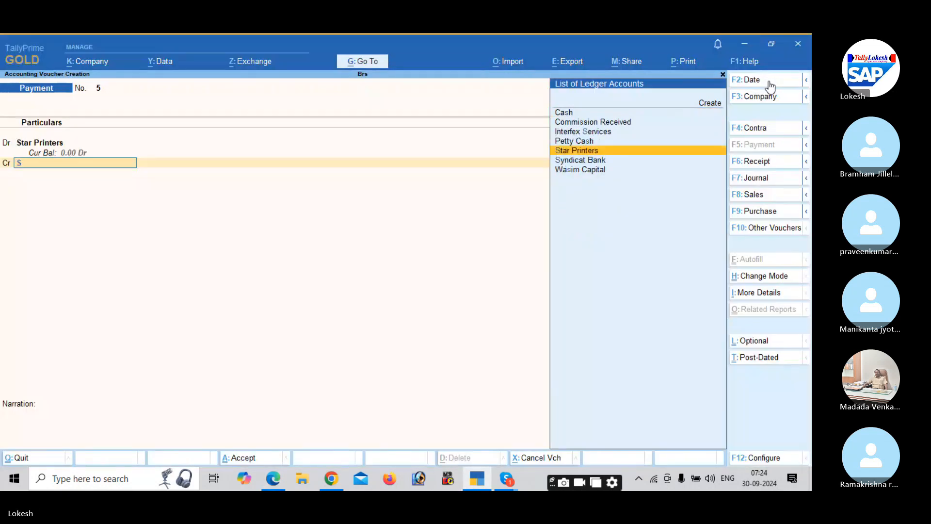
key("Return")
key("ctrl+a")
Check the PDF's thirteenth transaction and date the new payment voucher 1-Sep-24 for the cheque book charges
key("alt+Tab")
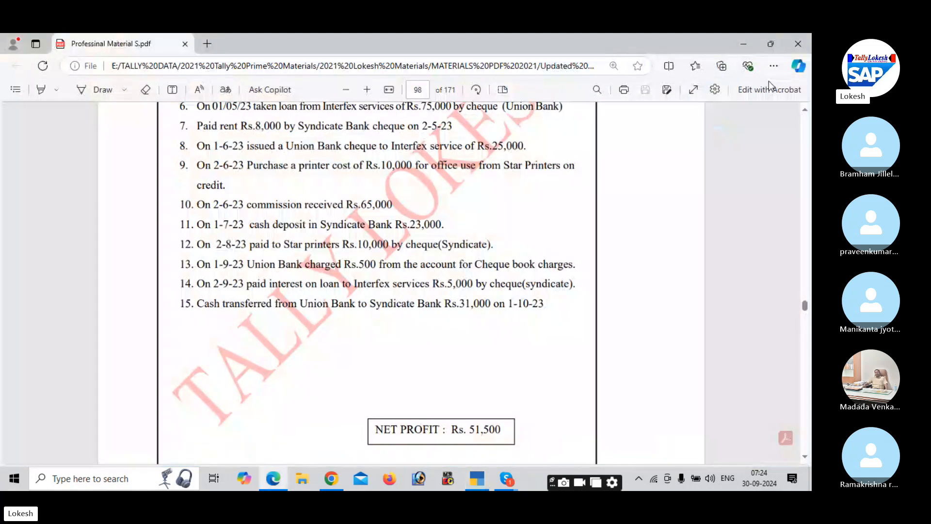
key("alt+Tab")
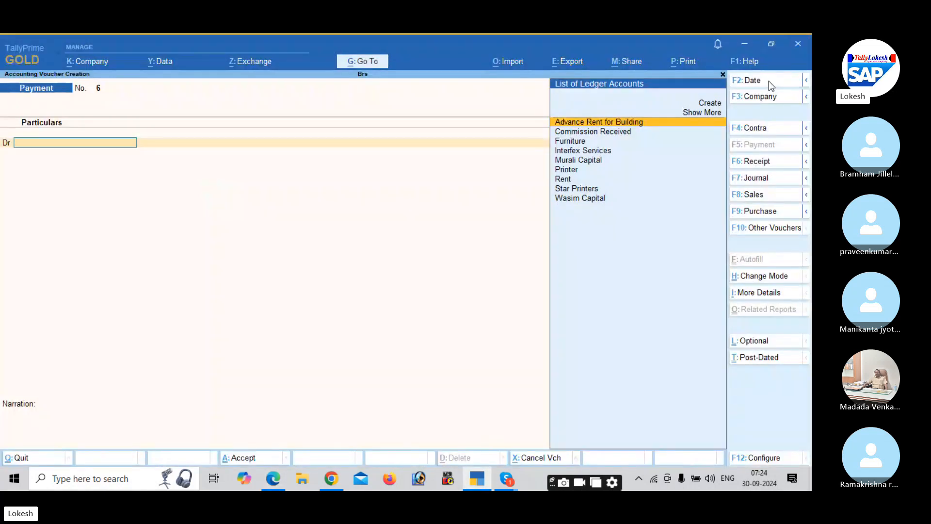
left_click(771, 85)
key("alt+Tab")
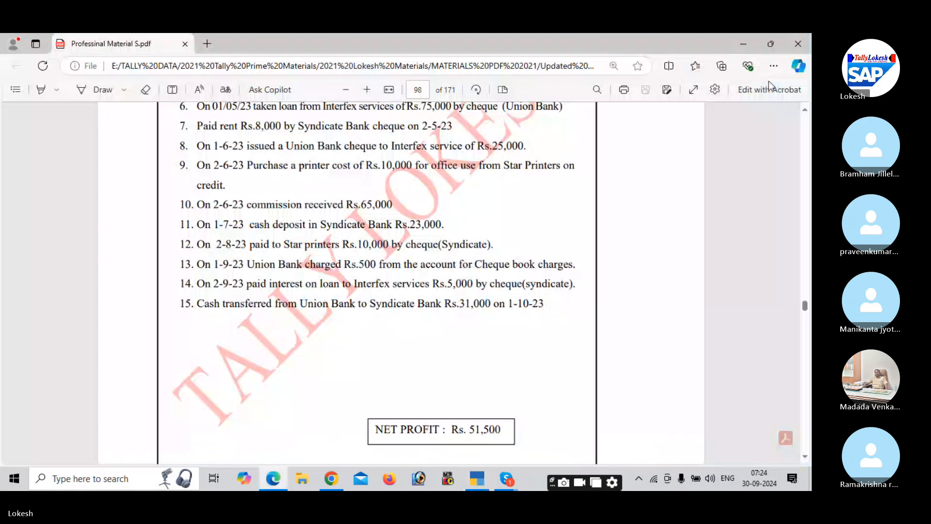
key("alt+Tab")
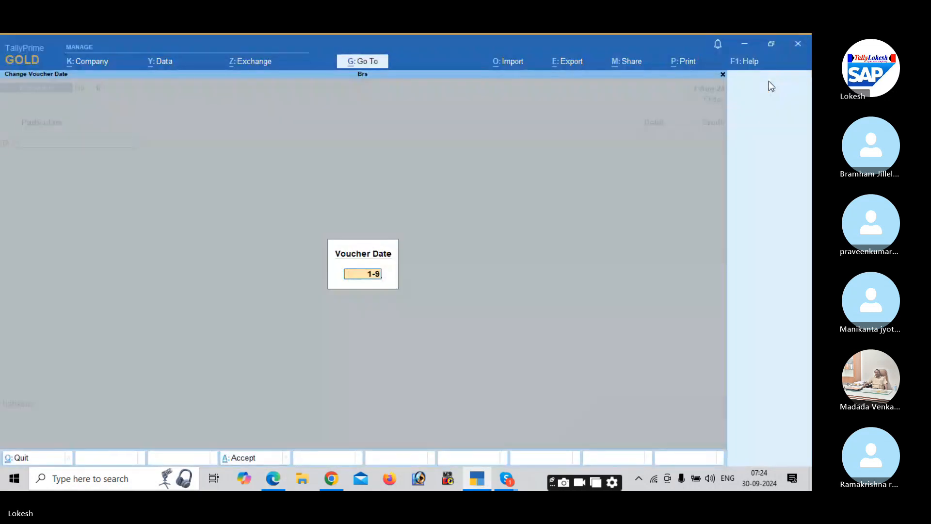
type("1-9")
key("Return")
Create a Bank Charges ledger under Indirect Expenses as the payment voucher's debit account
key("alt+c")
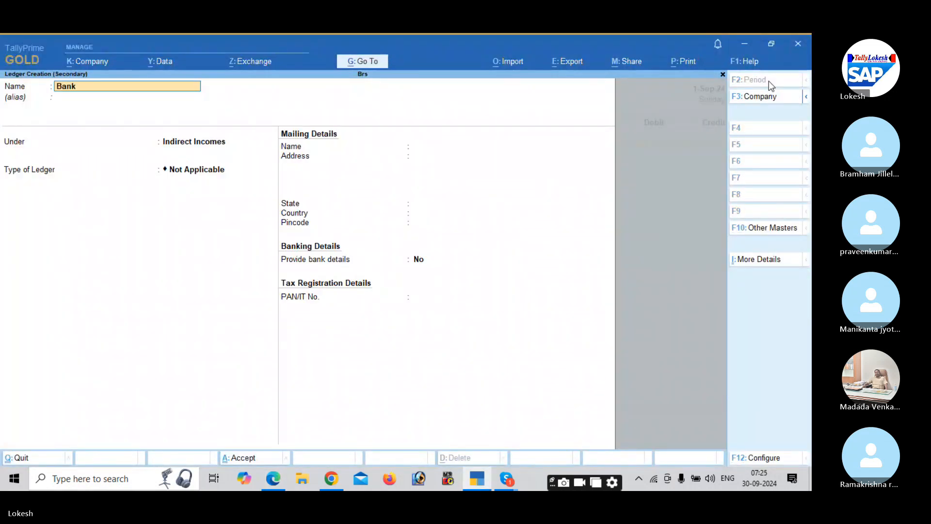
type("Bank Charges")
key("Return")
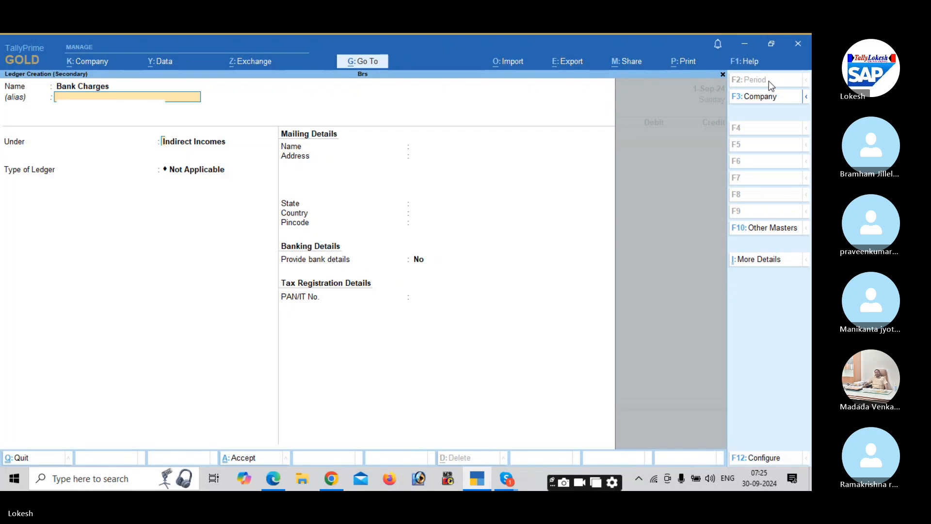
type("Ind")
key("Return")
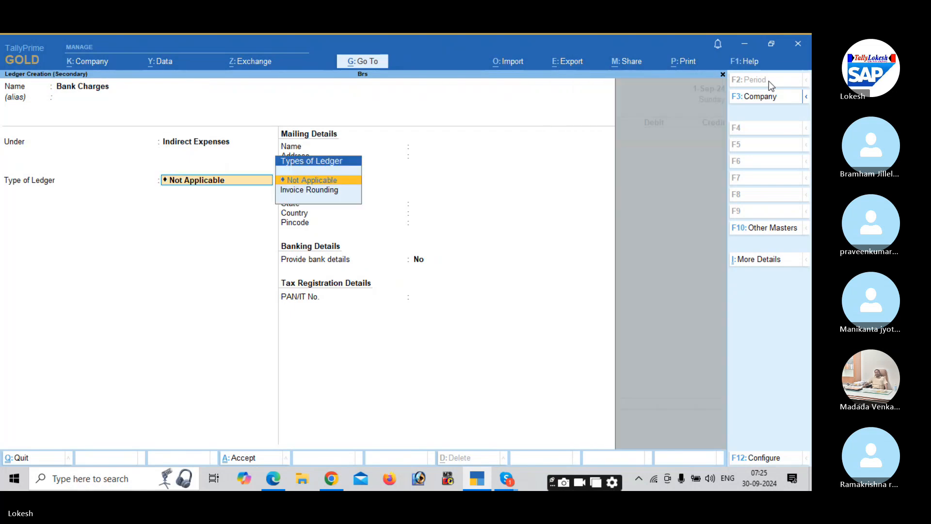
key("ctrl+a")
Check the charge in the PDF, debit Bank Charges with 500, credit Union Bank and save the payment voucher
key("alt+Tab")
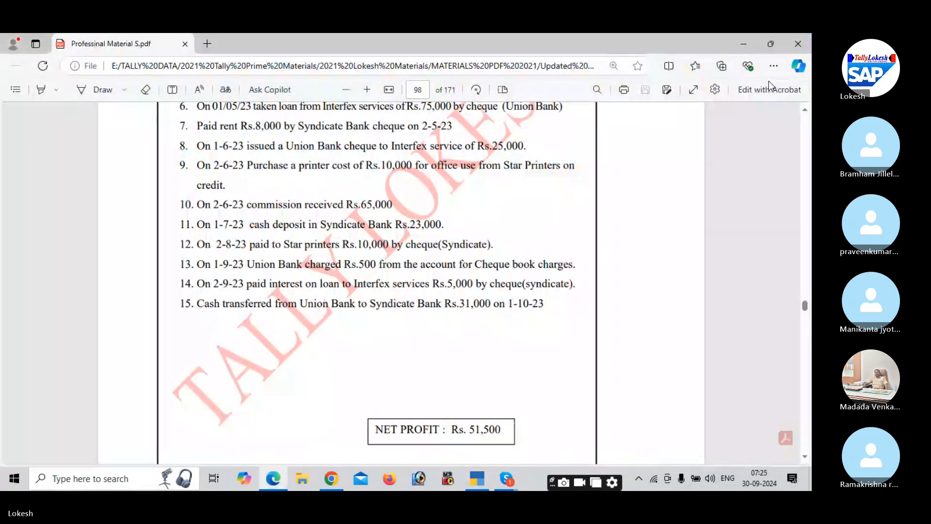
key("alt+Tab")
type("500")
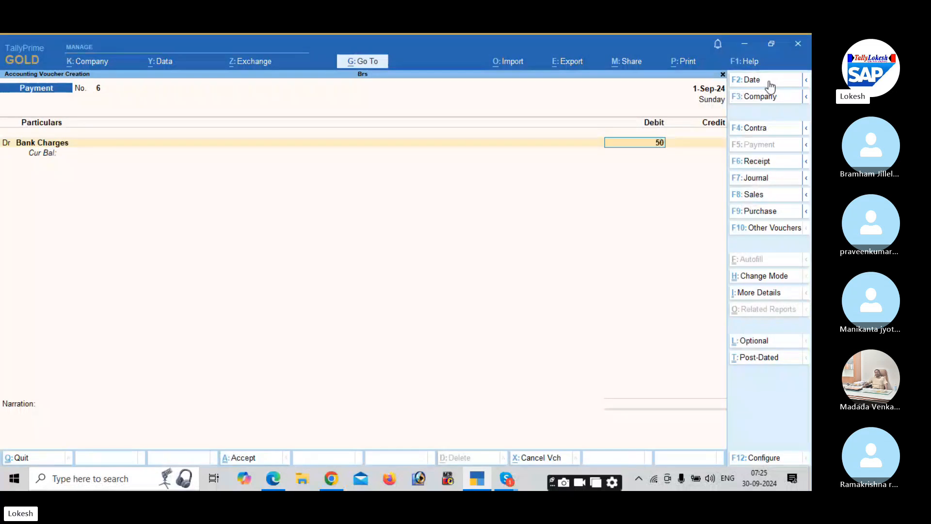
key("Return")
key("Return")
key("alt+Tab")
key("alt+Tab")
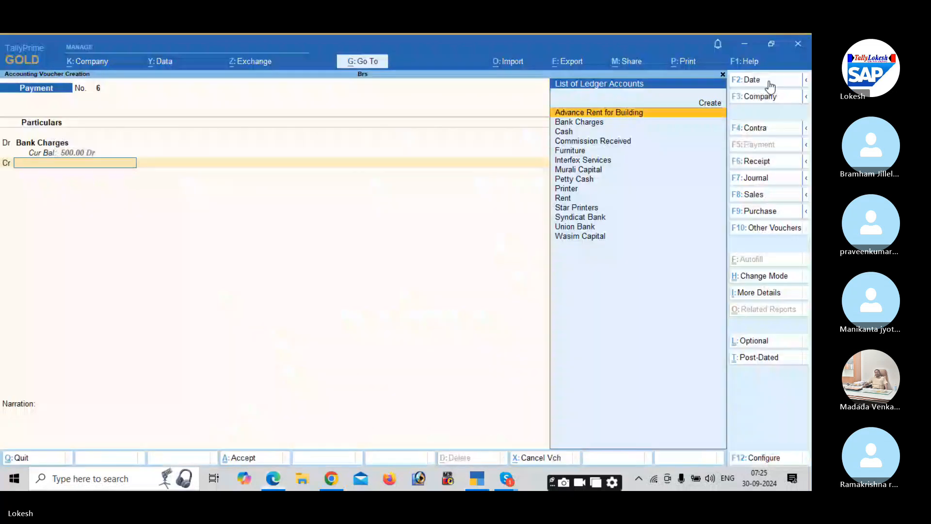
type("u")
key("Return")
key("ctrl+a")
Check the PDF's fourteenth transaction and date the new payment voucher 2-Sep-24 for the loan interest
key("alt+Tab")
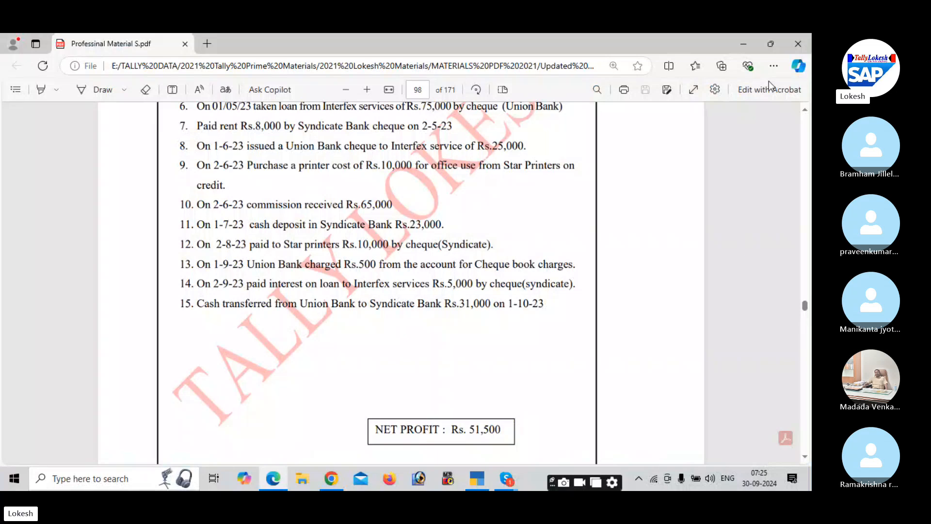
key("alt+Tab")
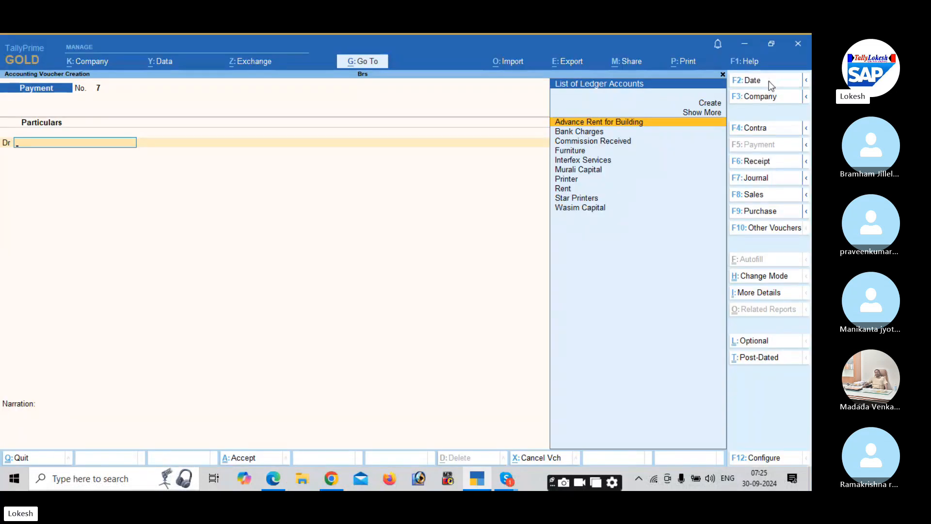
key("F2")
type("2-")
key("Return")
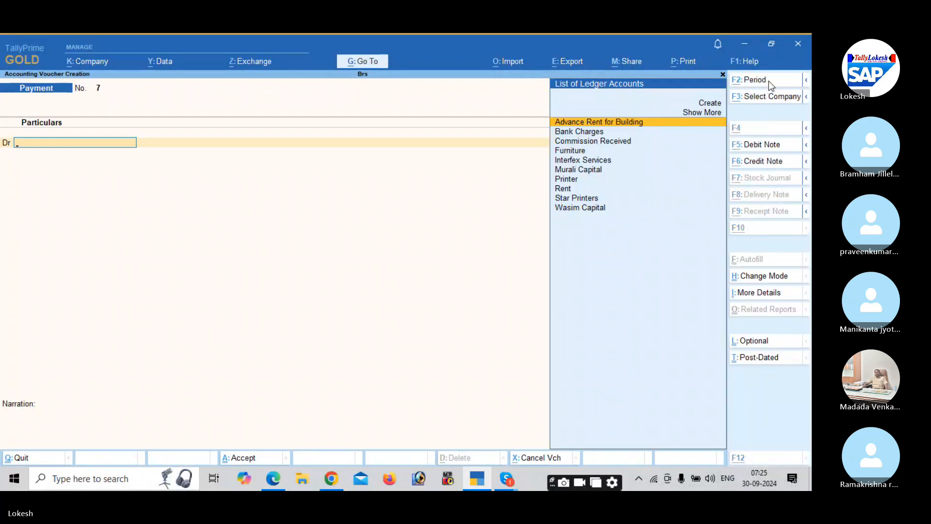
Create an Interest on Loan ledger under Indirect Expenses as the payment voucher's debit account
key("alt+c")
type("Interest")
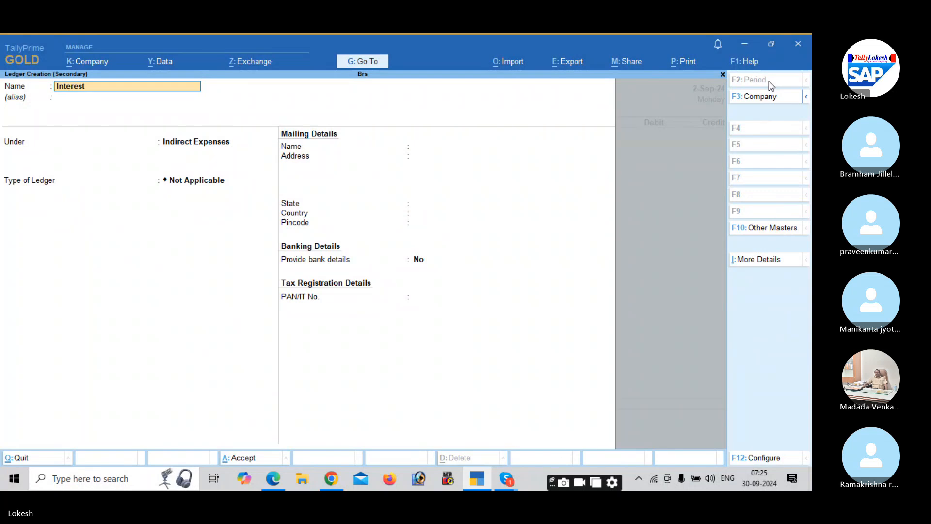
type(" on Loan")
key("Return")
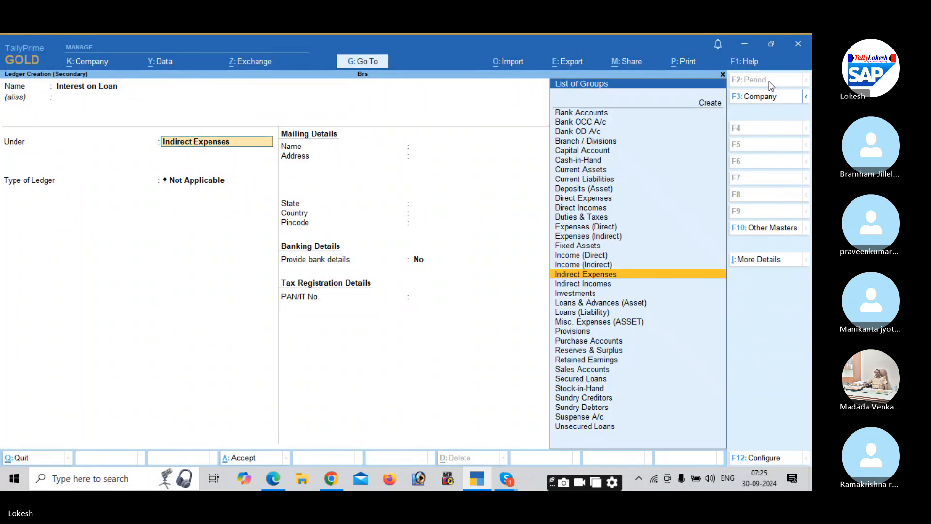
key("ctrl+a")
Check the interest payment in the PDF, debit Interest on Loan with 5,000, credit Syndicat Bank and save the payment voucher
key("alt+Tab")
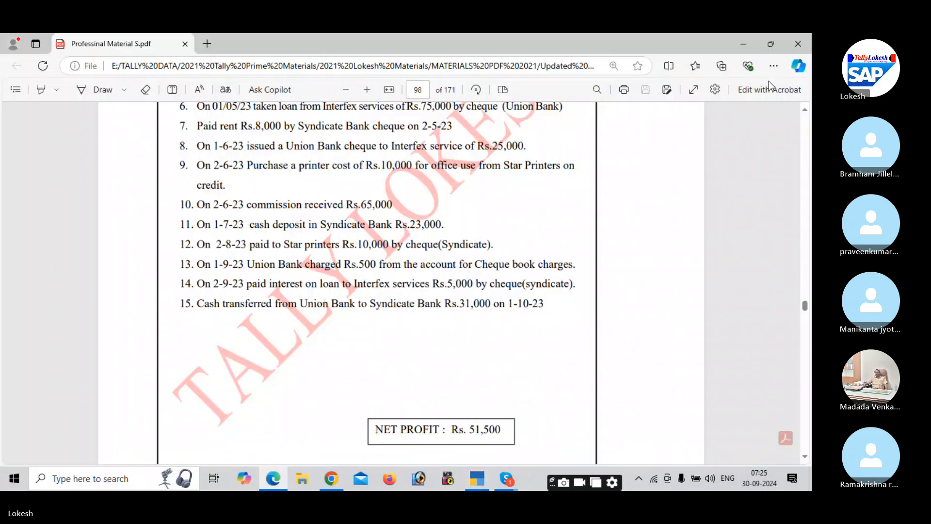
key("alt+Tab")
type("5000")
key("Return")
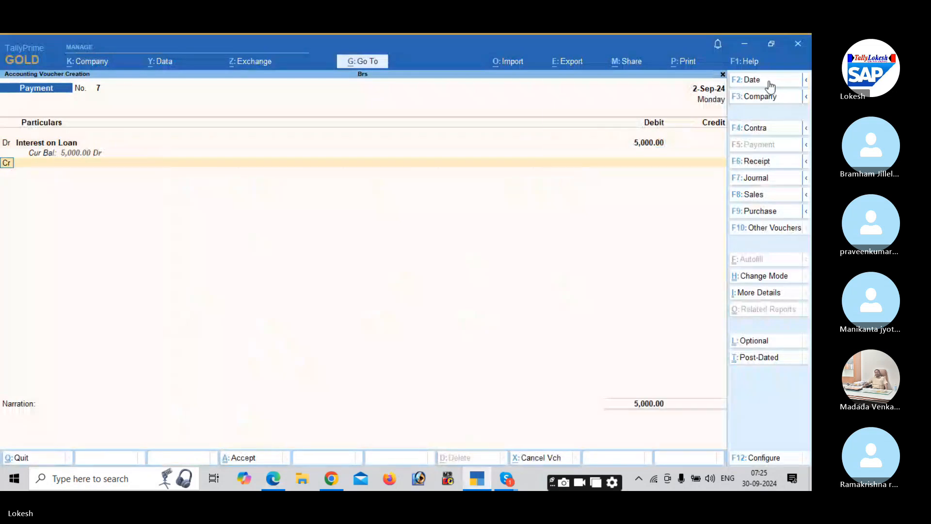
key("alt+Tab")
key("alt+Tab")
type("sy")
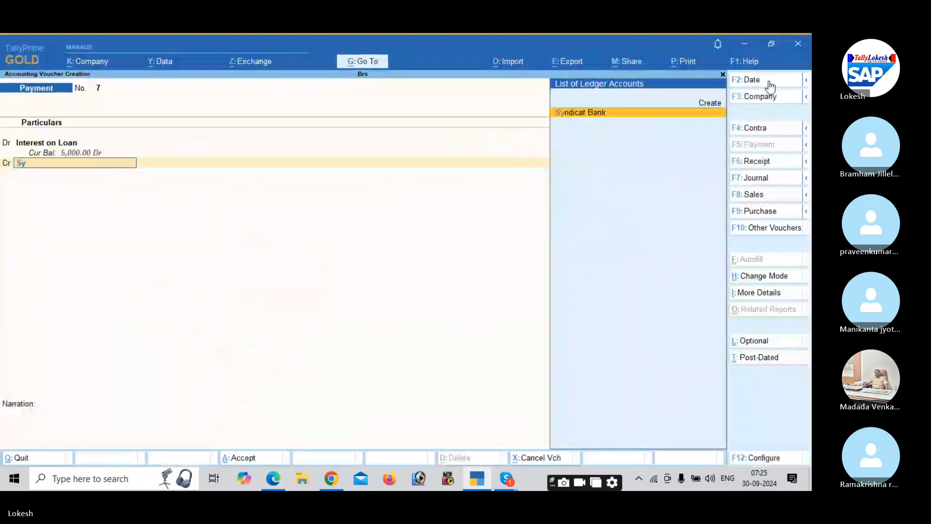
key("Return")
key("ctrl+a")
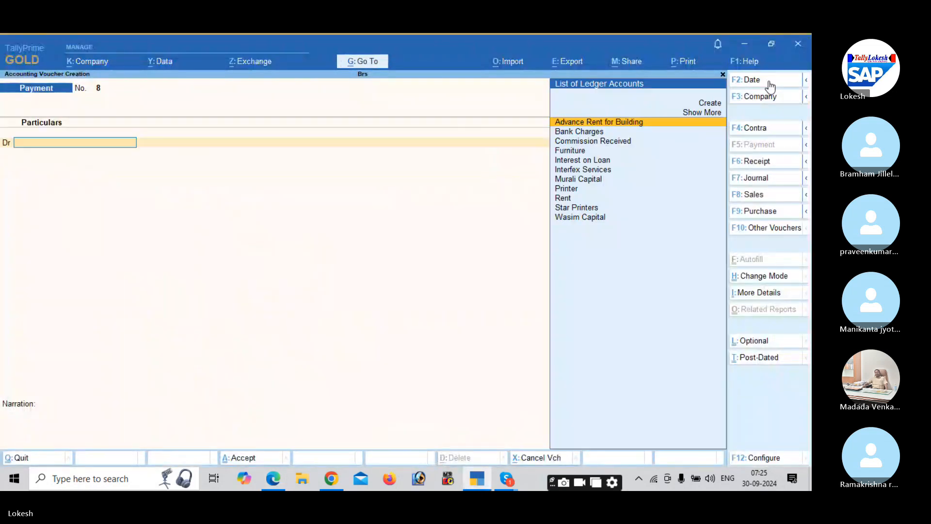
Check the PDF's fifteenth transaction and date a new contra voucher 1-Oct-24 for the bank transfer
key("alt+Tab")
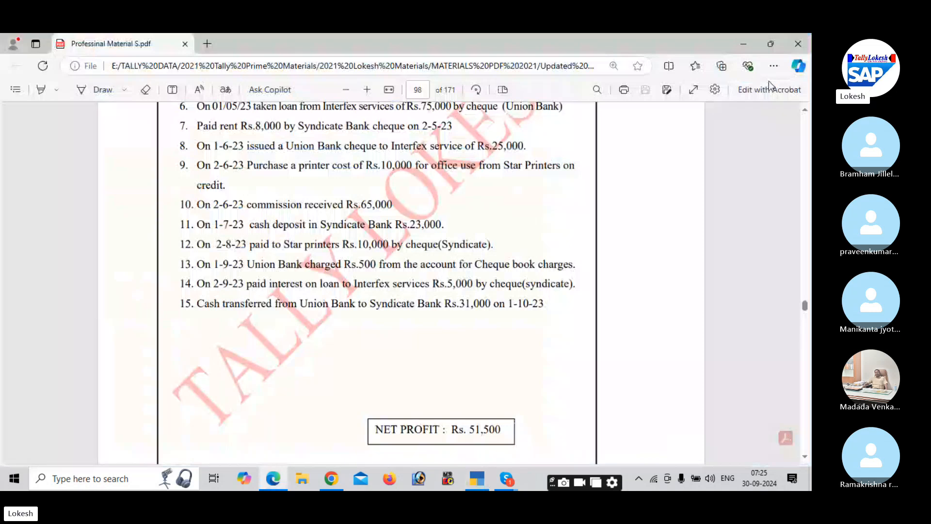
key("alt+Tab")
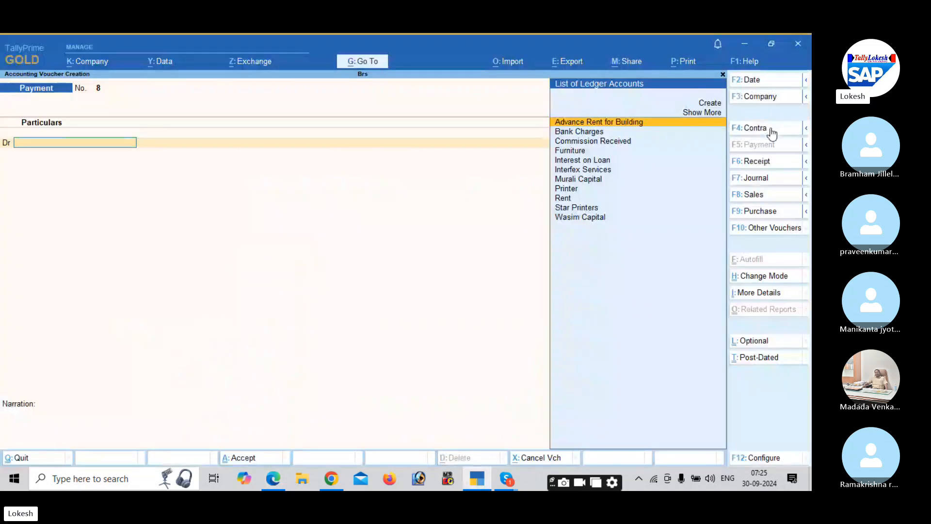
left_click(772, 131)
left_click(768, 80)
key("alt+Tab")
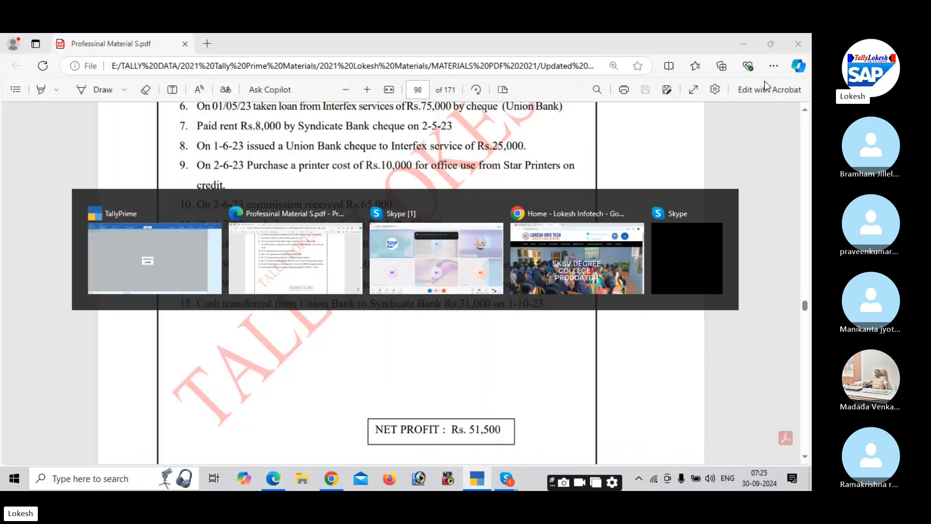
key("alt+Tab")
type("1-10")
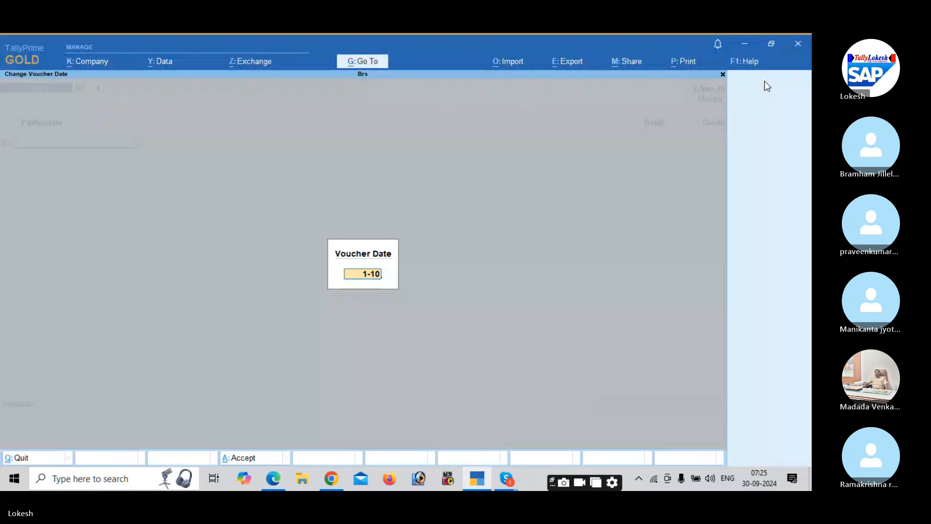
key("Return")
Check the transfer in the PDF, credit Union Bank with 31,000 and accept its cheque allocation
key("alt+Tab")
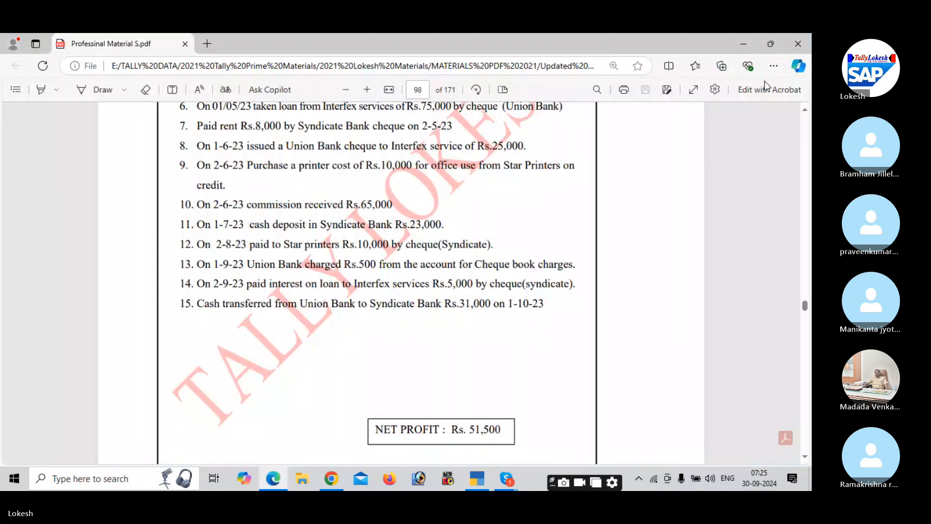
key("alt+Tab")
key("Down")
key("Down")
key("Down")
key("Up")
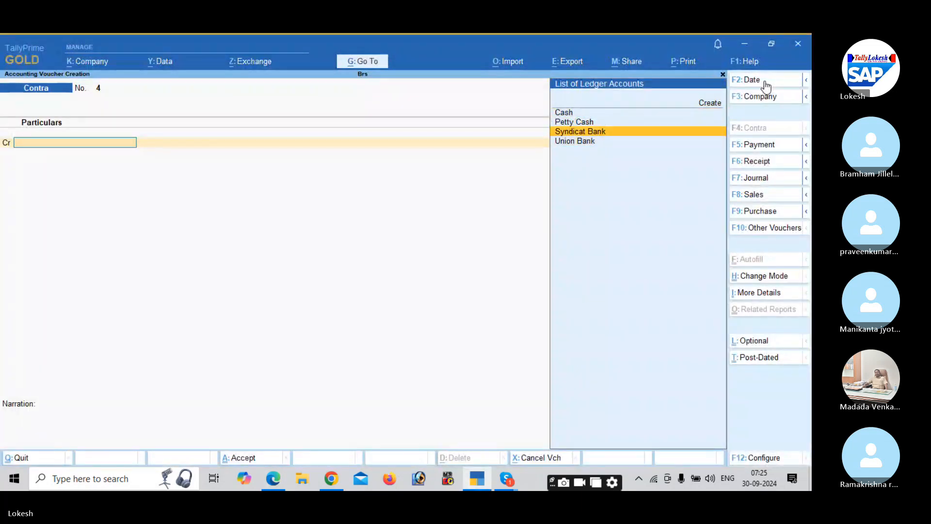
key("Down")
key("Return")
key("alt+Tab")
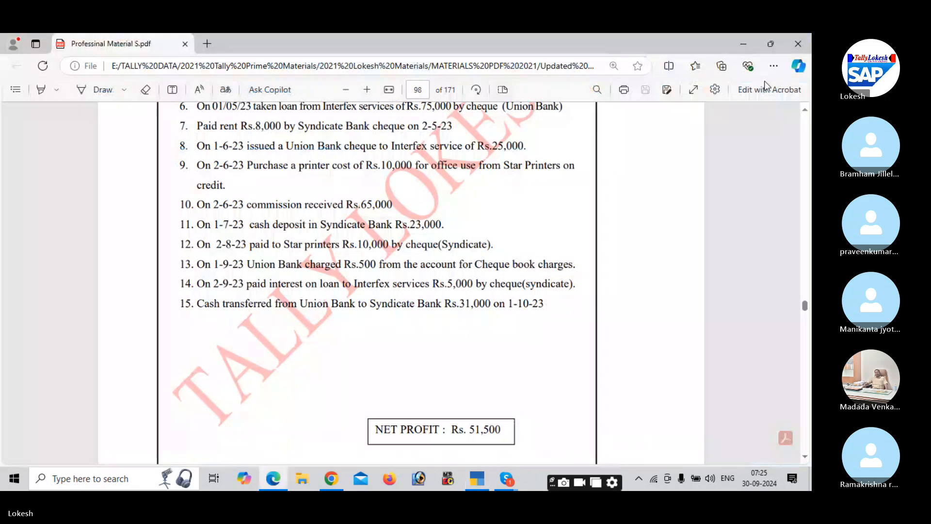
key("alt+Tab")
type("31000")
key("Return")
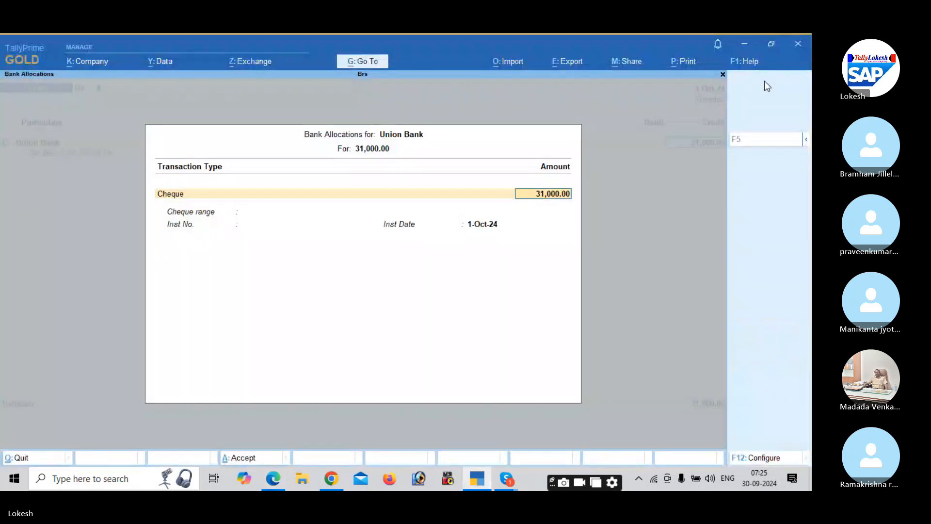
key("Return")
Check the receiving bank in the PDF, debit Syndicat Bank with 31,000 and save the contra voucher
key("alt+Tab")
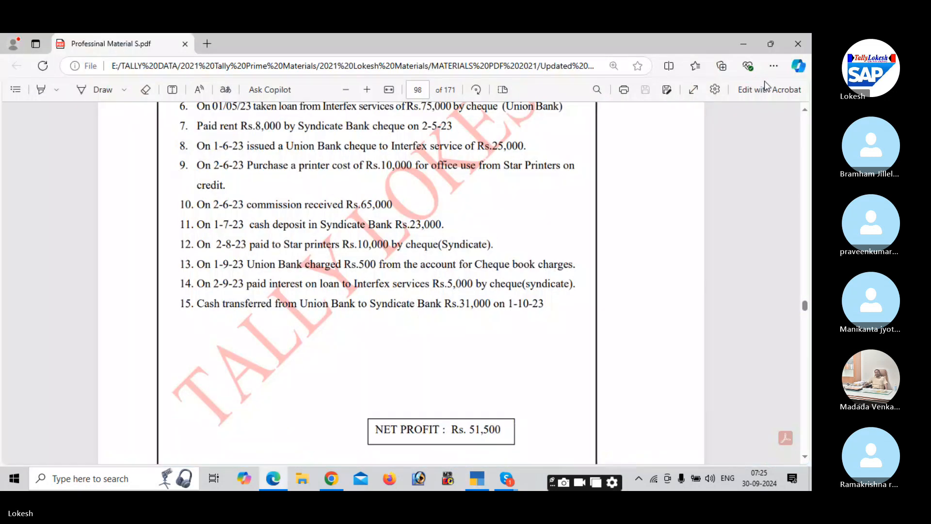
key("alt+Tab")
type("syn")
key("Return")
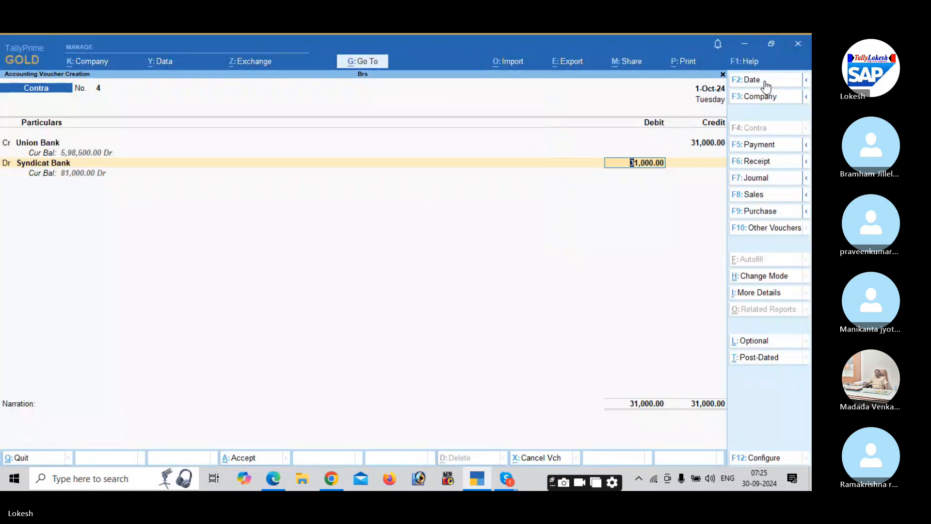
key("ctrl+a")
Leave voucher entry and open the Profit & Loss account in its detailed view
key("Escape")
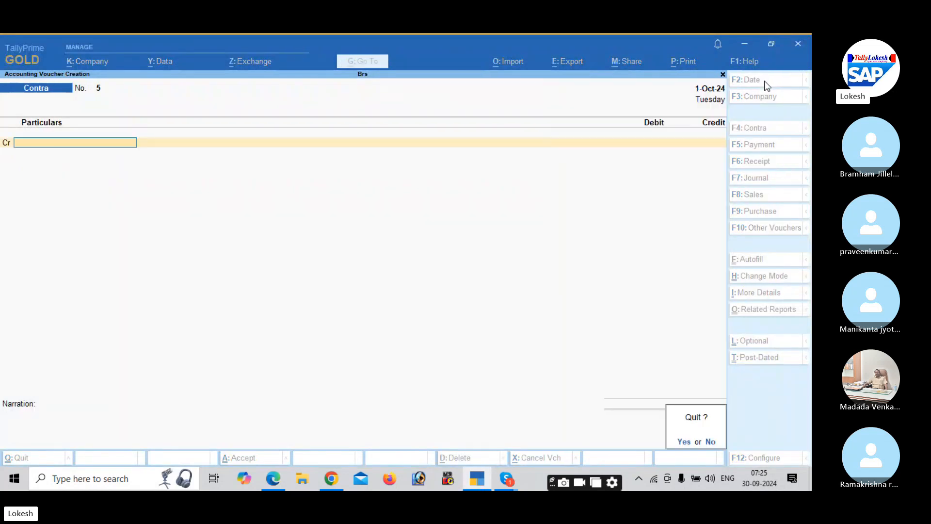
key("y")
key("Down")
key("Down")
key("Down")
key("Down")
key("Return")
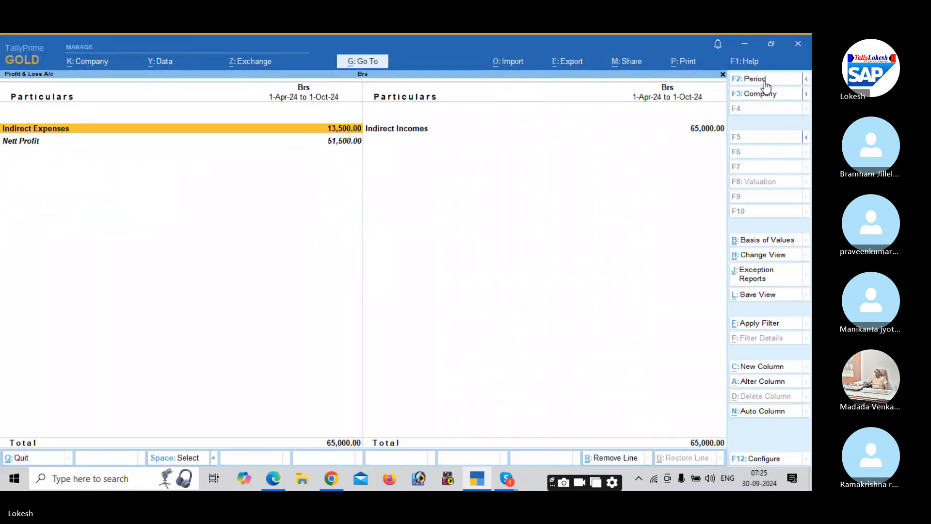
key("alt+F5")
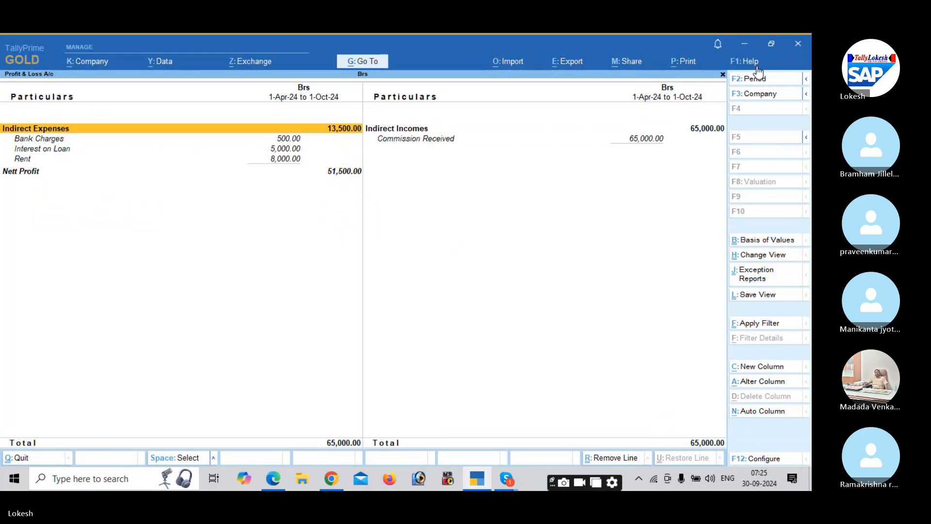
Go through the Profit & Loss lines down to Nett Profit and compare it with the PDF's net profit
key("Down")
key("Down")
key("Down")
key("Down")
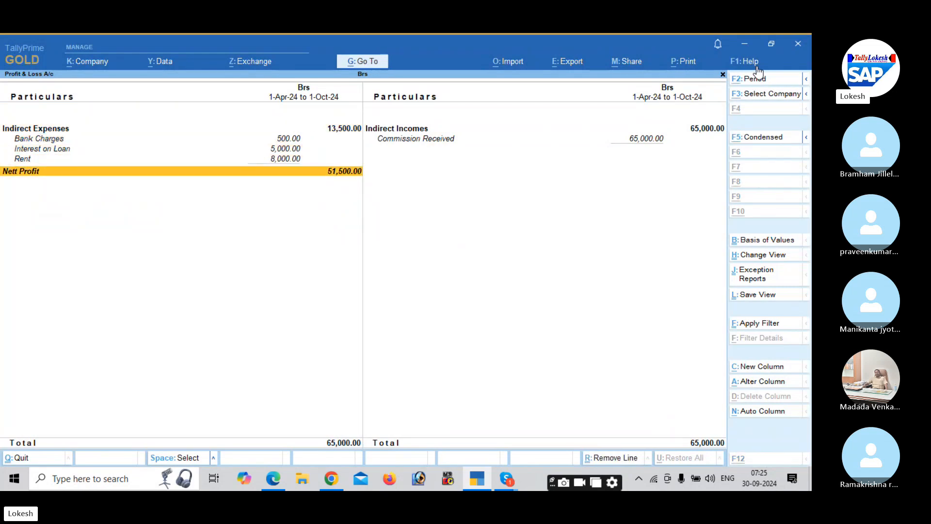
key("alt+Tab")
key("Down")
key("Down")
key("Down")
key("Down")
key("alt+Tab")
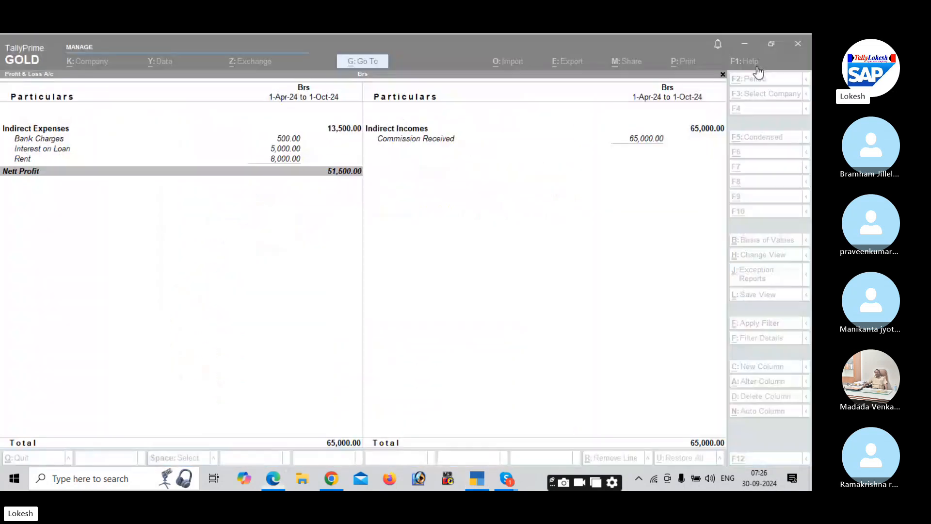
Close the Profit & Loss account and look over the company's dashboard
key("Escape")
key("Up")
key("Down")
key("Down")
key("Down")
key("Down")
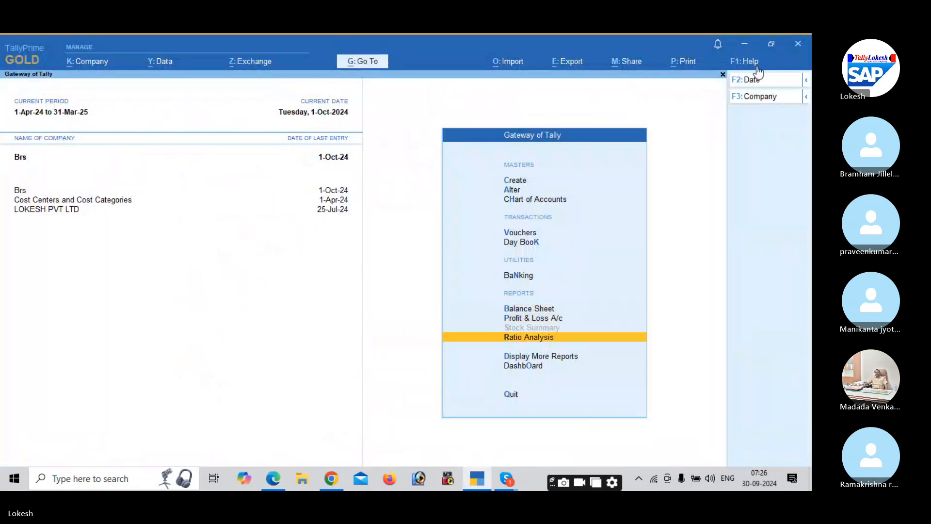
key("Return")
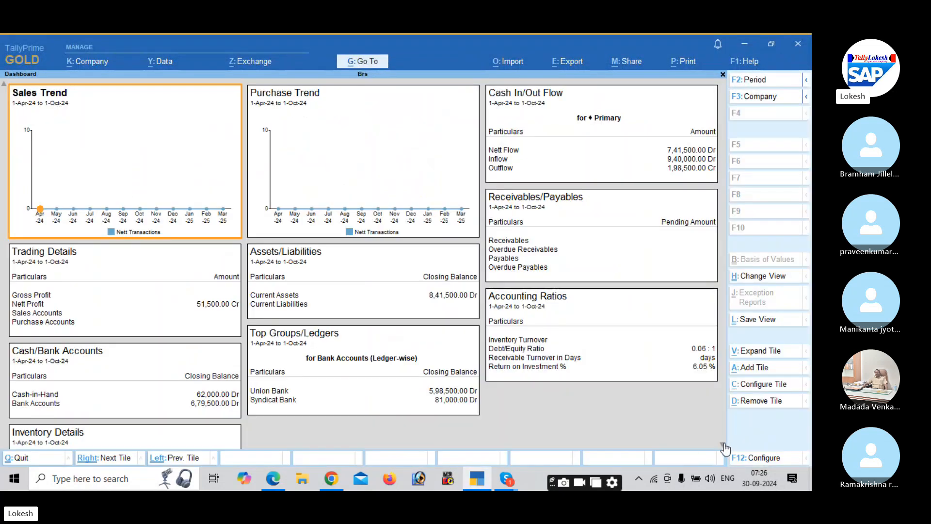
scroll(725, 448, "down", 3)
key("Escape")
Open the Day Book and show its vouchers for the period 1-Apr-24 to 1-Oct-24
key("Up")
key("Up")
key("Up")
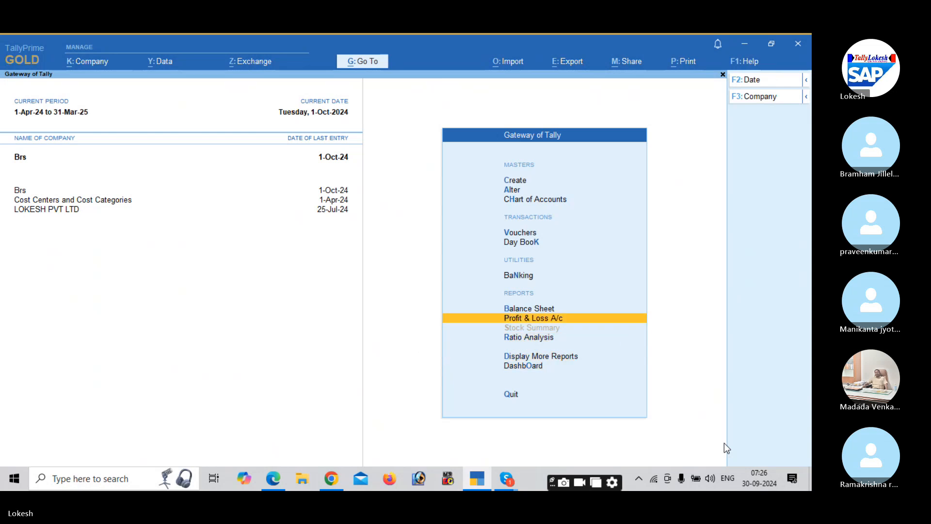
key("Up")
key("Up")
key("Up")
key("Up")
key("Down")
key("Return")
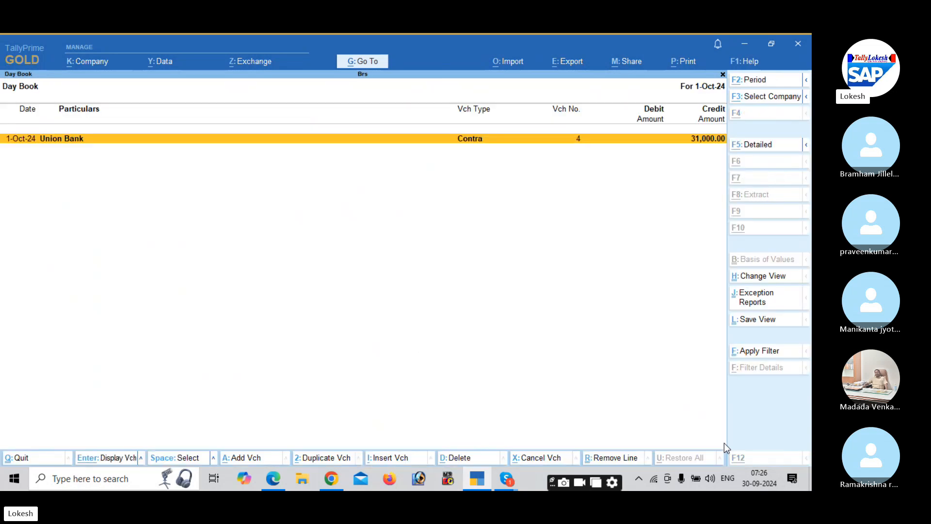
key("alt+F2")
key("space")
key("Return")
key("space")
key("Return")
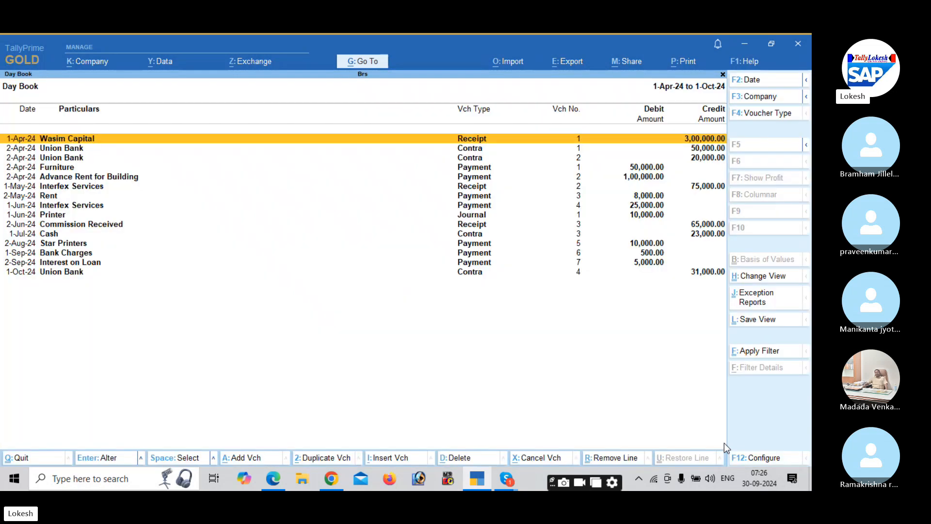
Review the Day Book's vouchers line by line against the recorded transactions, and close the report
key("Down")
key("Down")
key("Down")
key("Down")
key("Down")
key("Down")
key("Down")
key("Down")
key("Down")
key("Down")
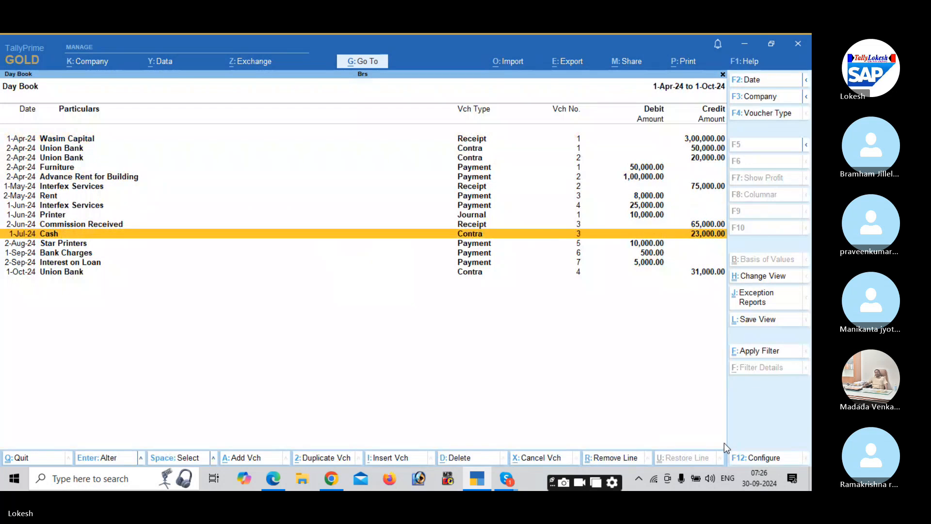
key("Escape")
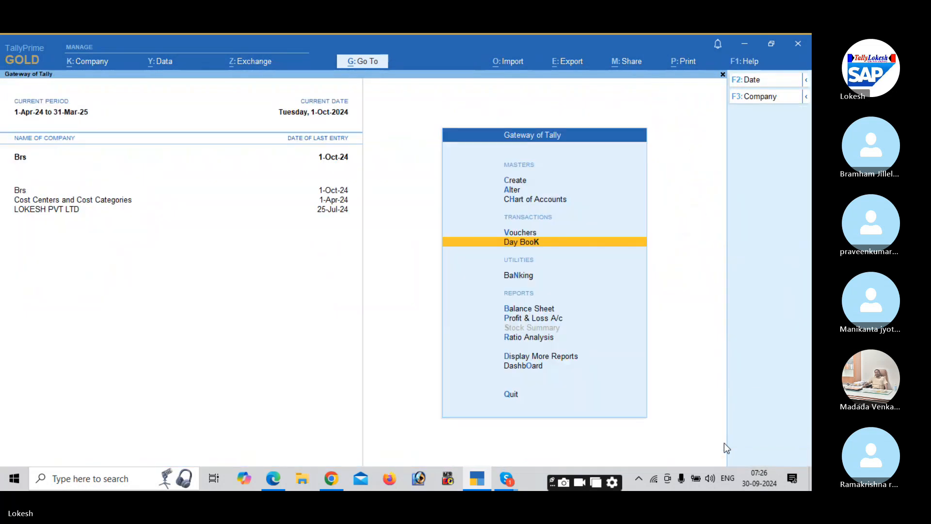
Open the banking utilities' Bank Reconciliation for Union Bank
key("Down")
key("Down")
key("Up")
key("Return")
key("Down")
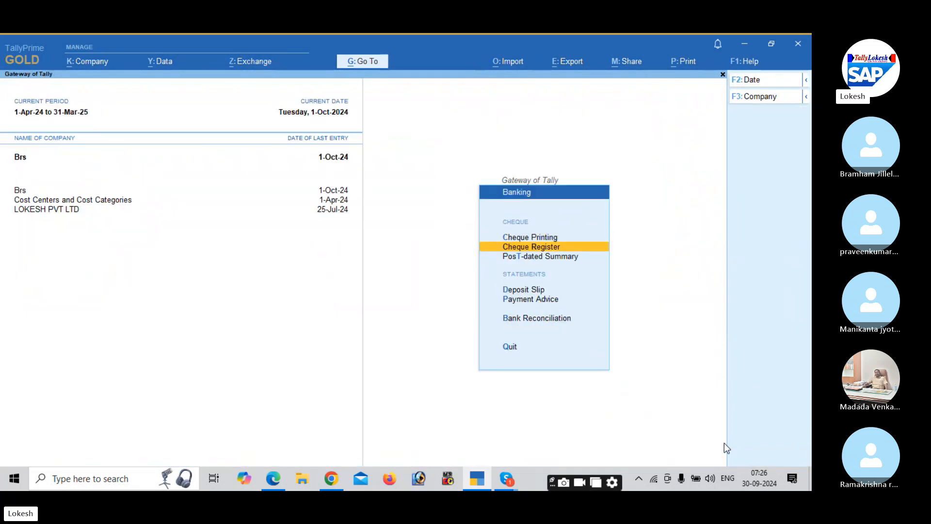
key("Down")
key("Down")
key("Down")
key("Down")
key("Return")
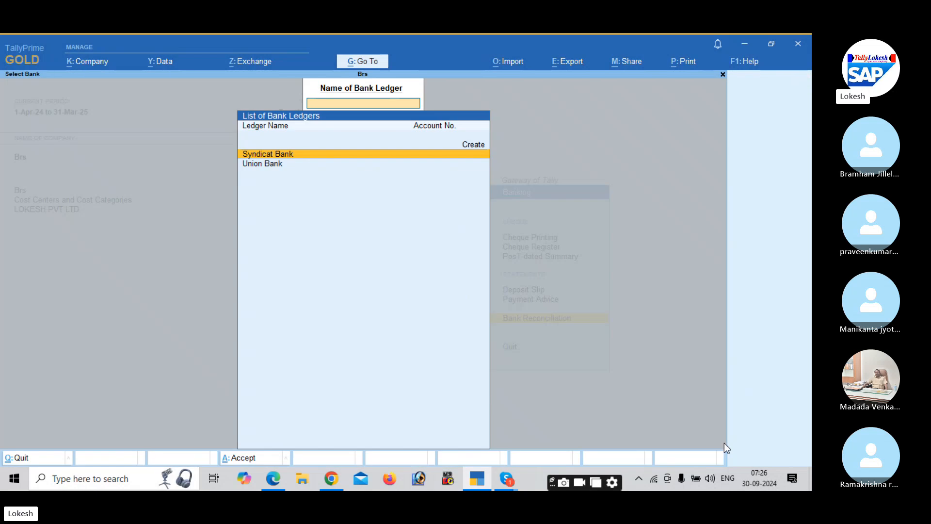
key("Down")
key("Return")
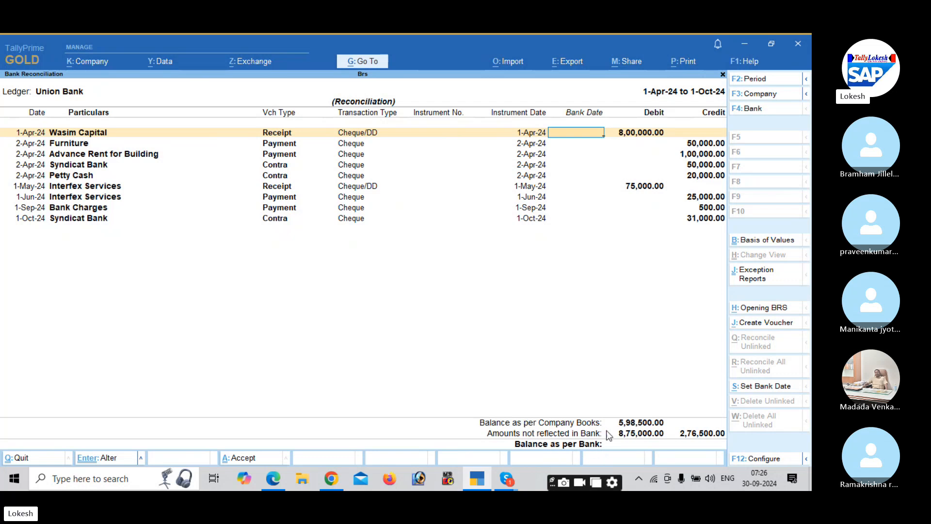
View the Bank Reconciliation for Syndicat Bank instead of Union Bank
key("Escape")
key("Return")
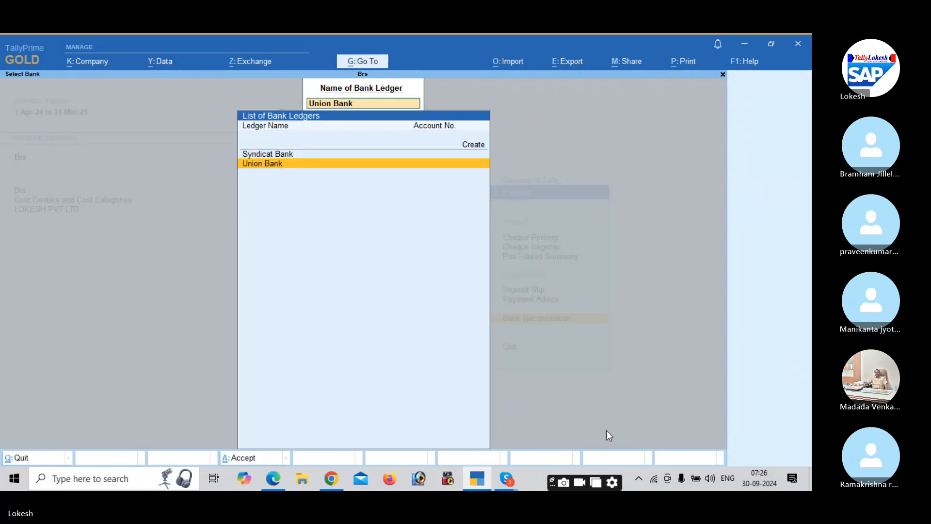
key("Return")
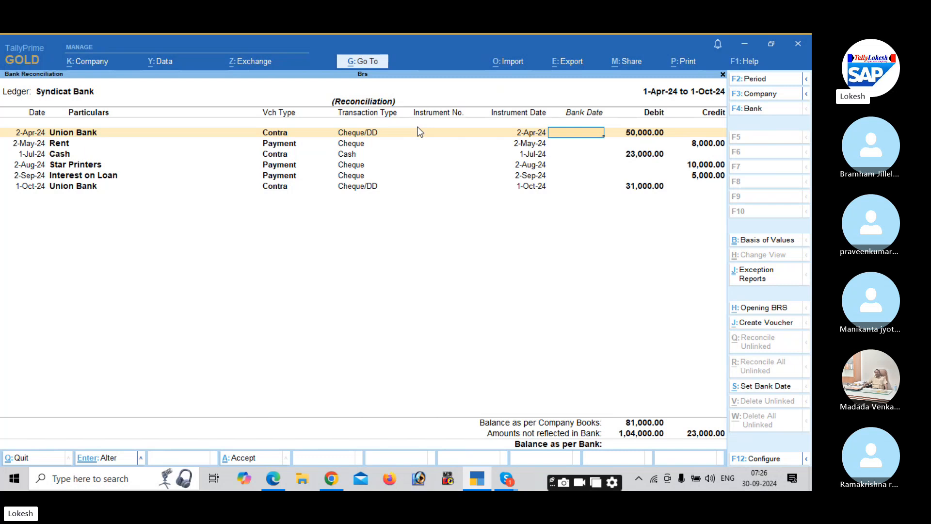
Leave the reconciliation and open the bank-wise Cheque Register in its detailed view
key("Escape")
key("Escape")
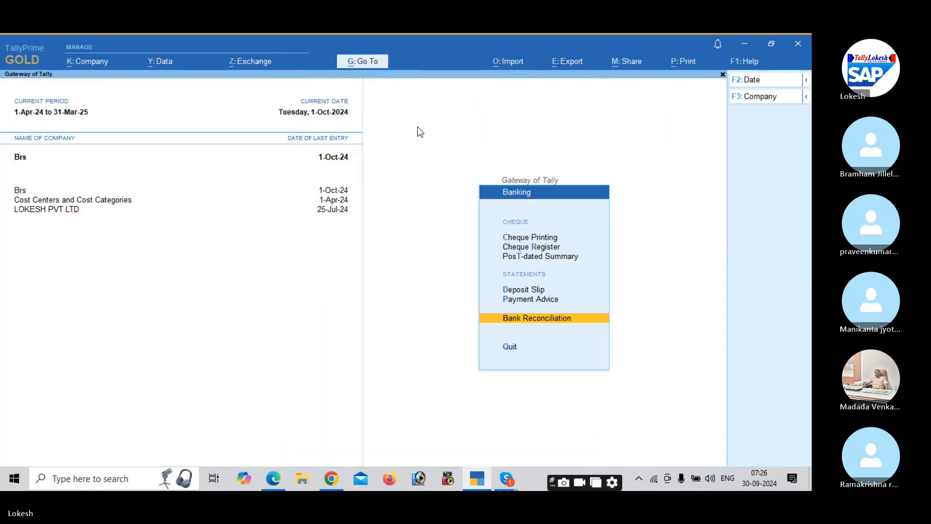
key("Up")
key("Up")
key("Up")
key("Up")
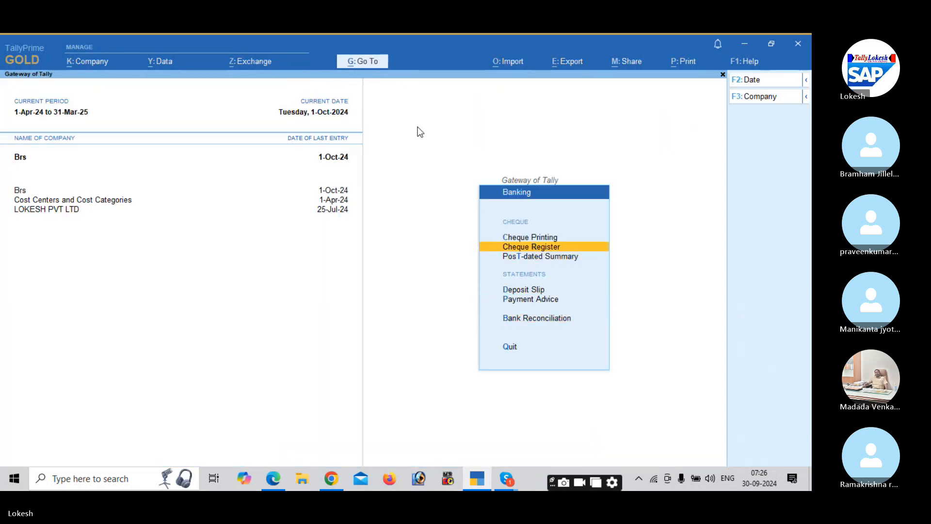
key("Return")
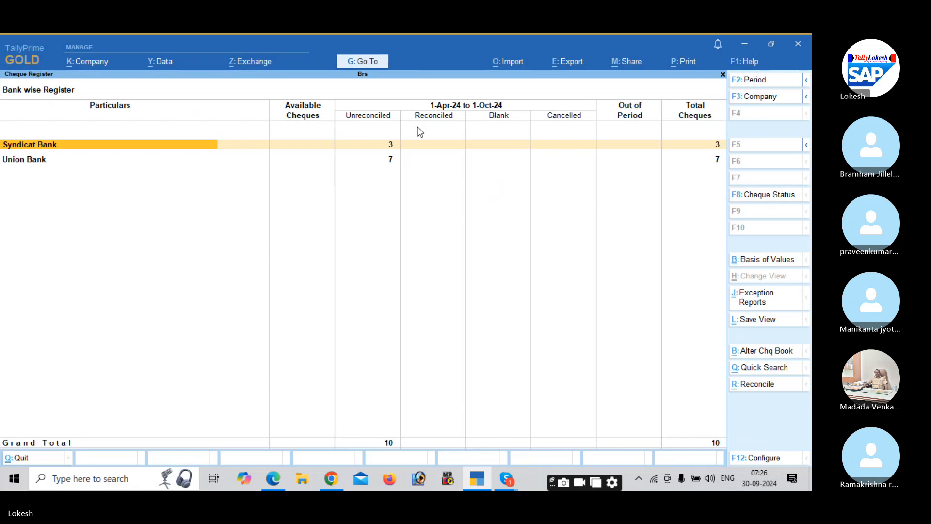
key("alt+F5")
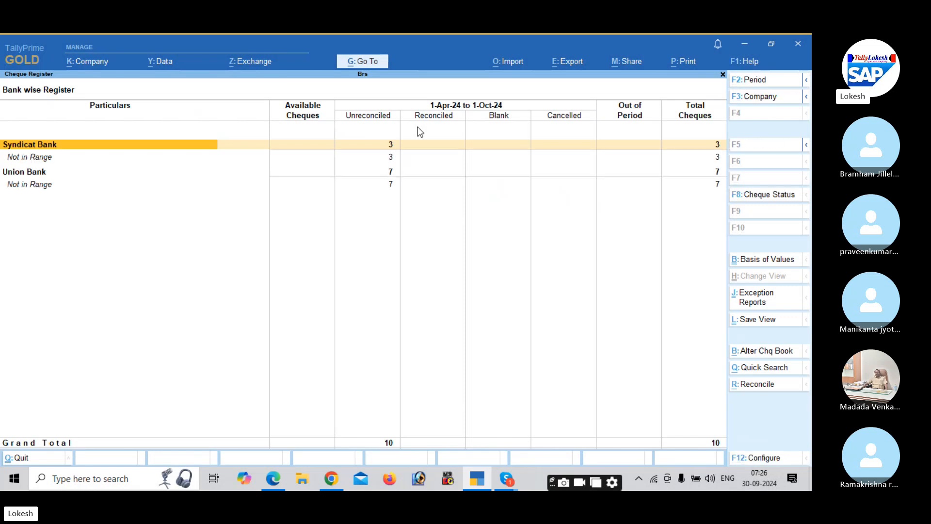
Open Syndicat Bank's reconciliation and set the bank dates 1-May-24 for Union Bank, 1-Jun-24 for Rent and 1-Aug-24 for Cash
left_click(756, 384)
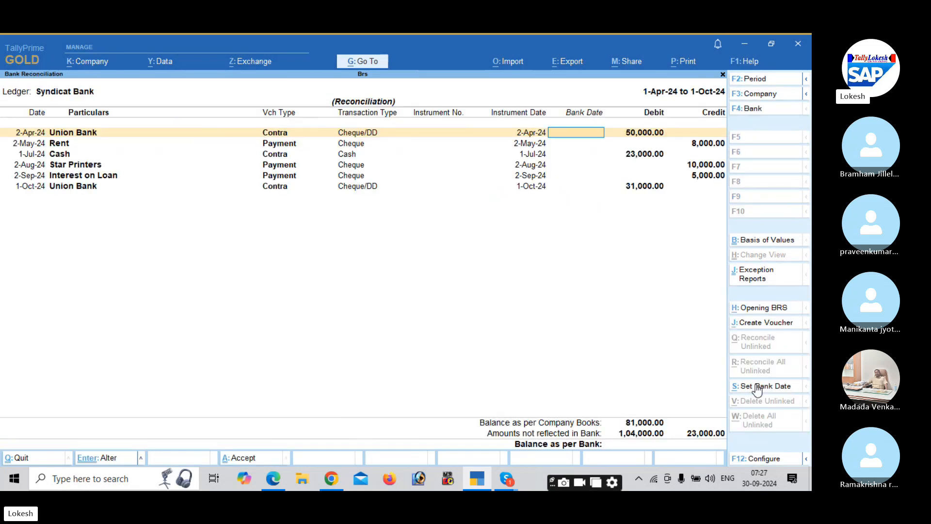
type("1-5")
key("Return")
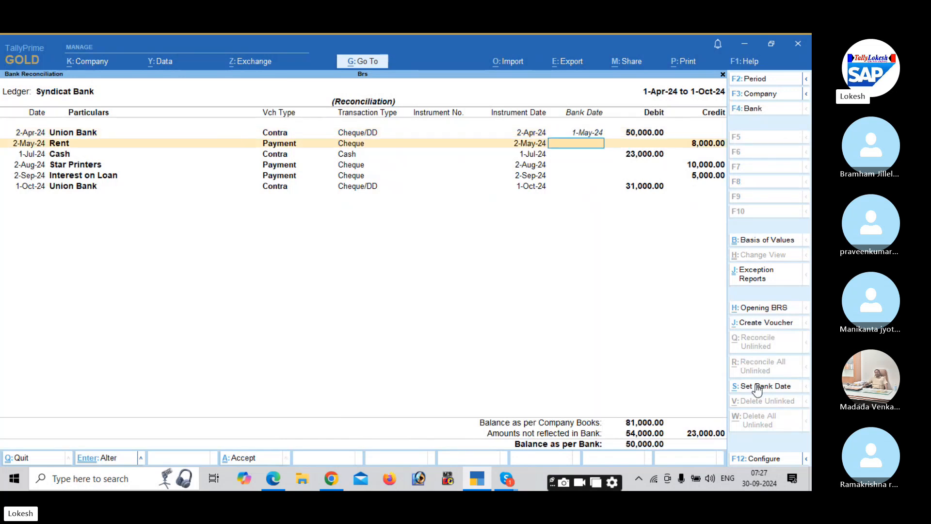
type("1-6")
key("Return")
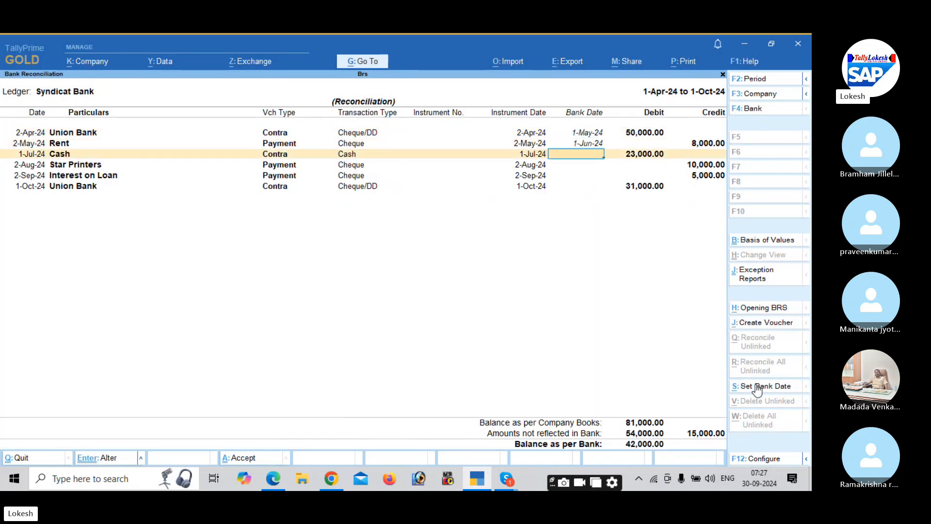
type("1-8")
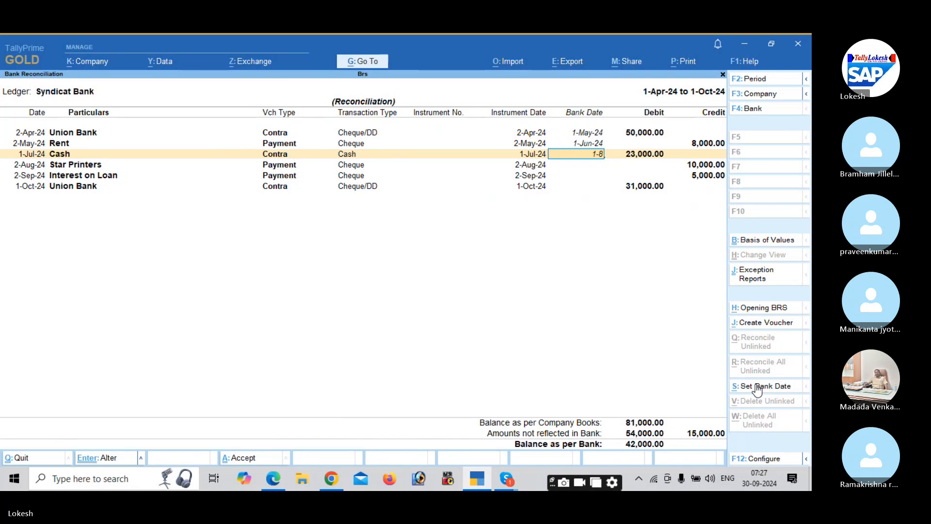
key("Return")
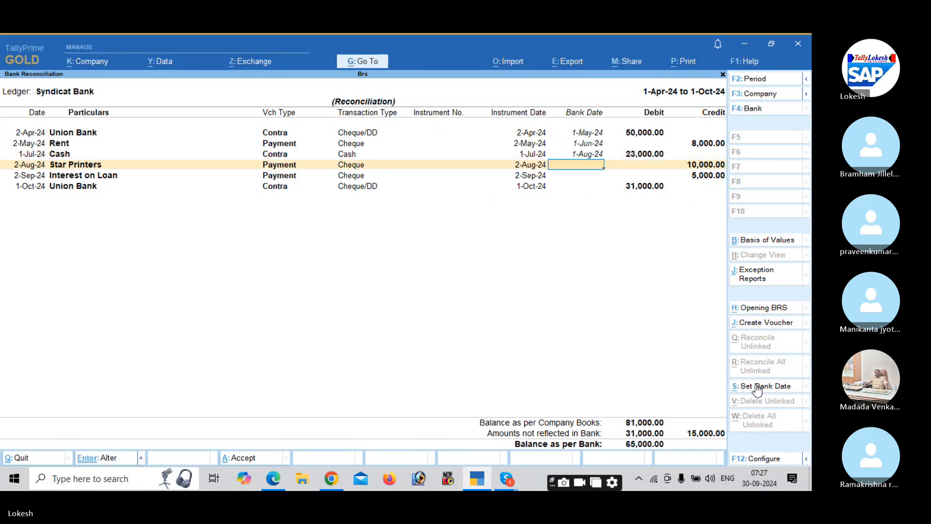
Set the bank dates 1-Sep-24 for Star Printers, 1-Oct-24 for Interest on Loan and 1-Nov-24 for the last Union Bank entry, and accept
type("1-9\\")
key("Return")
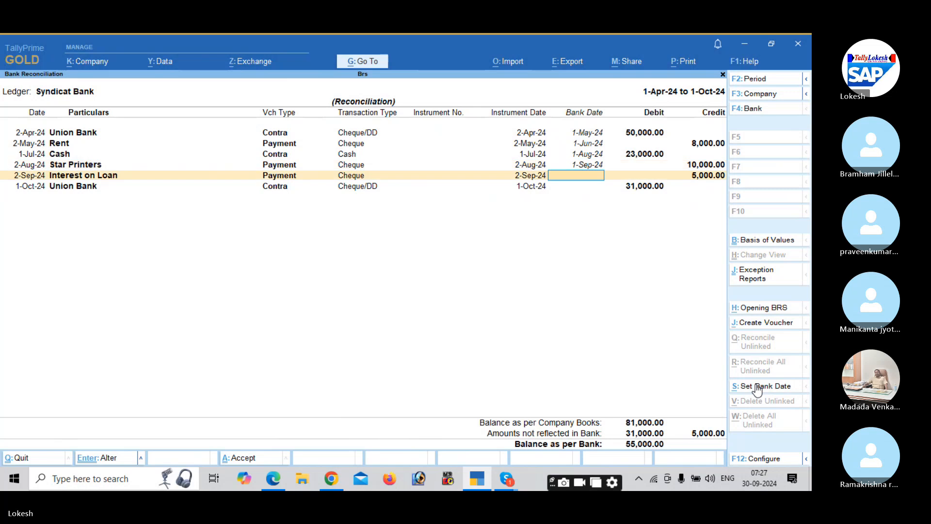
type("1-10")
key("Return")
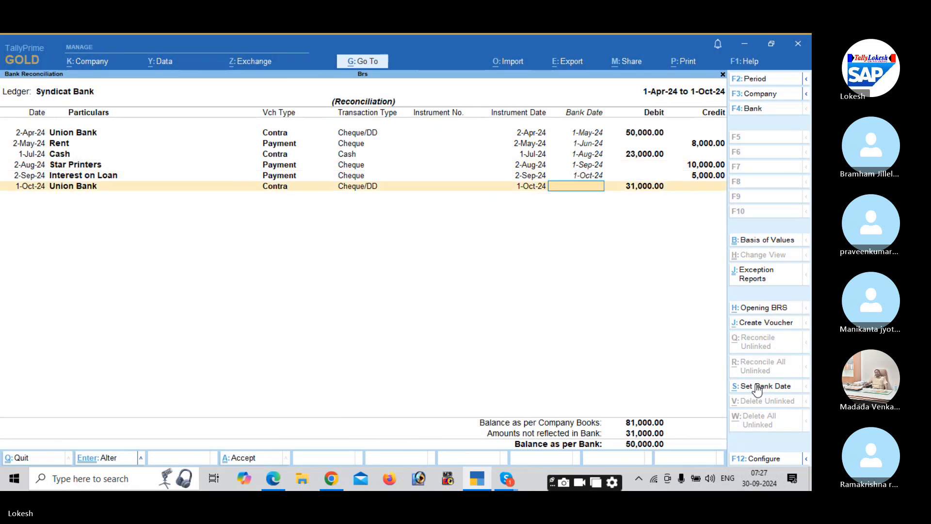
type("1")
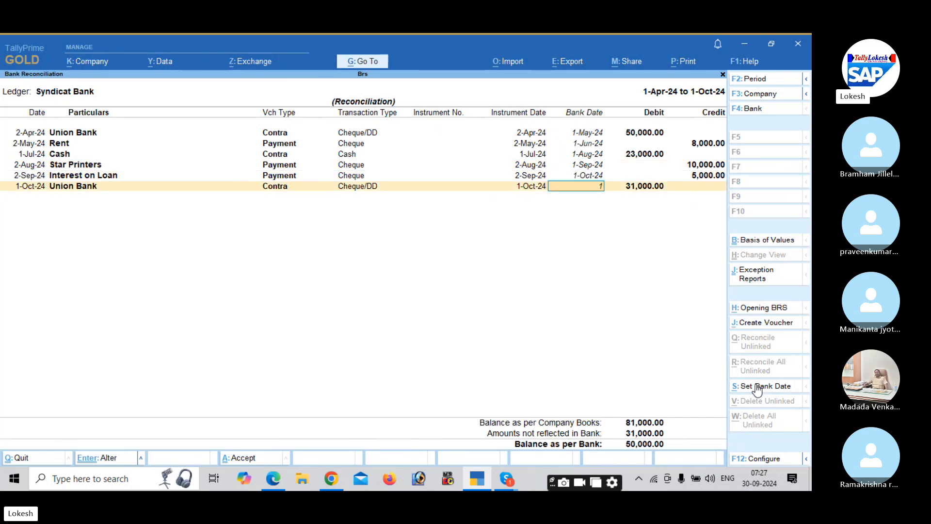
type("-11")
key("Return")
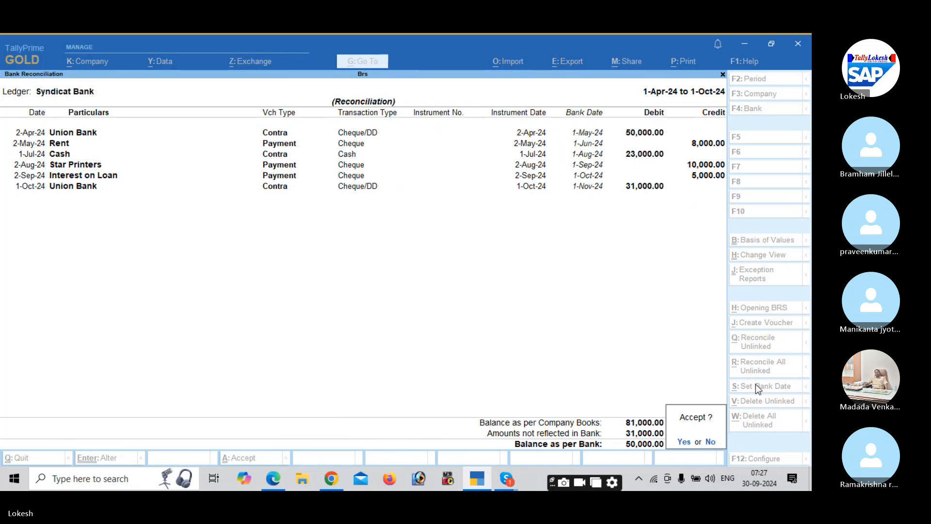
key("Return")
Open Union Bank's reconciliation from the Cheque Register and set the bank date 1-May-24 for all five April entries
key("Down")
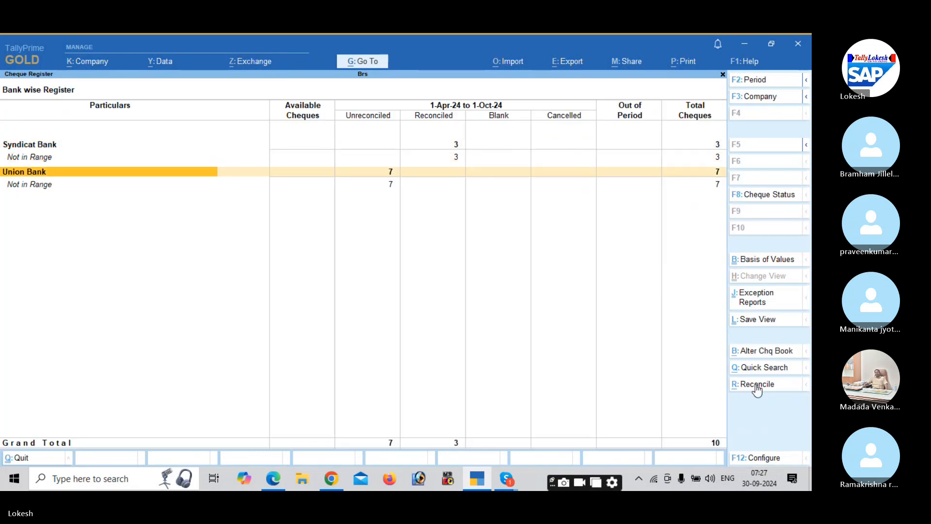
left_click(759, 386)
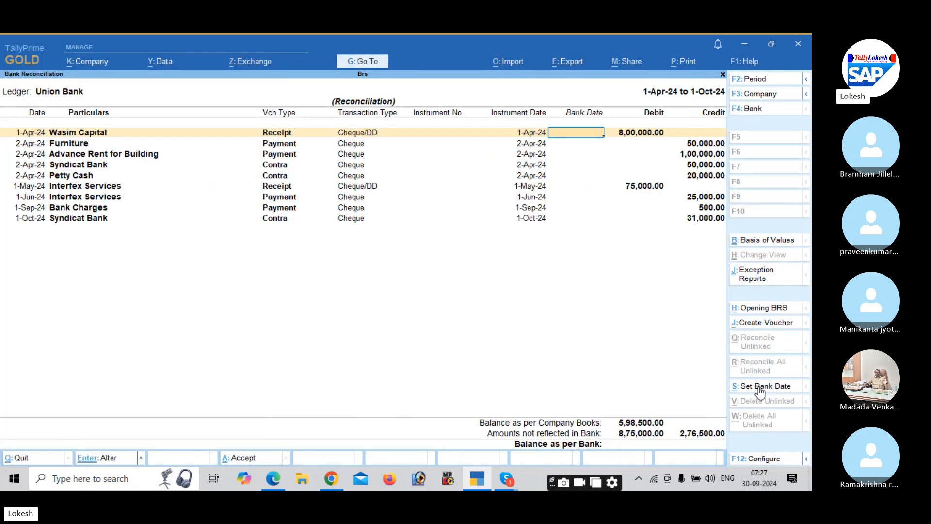
type("1-May-24")
key("Return")
type("1")
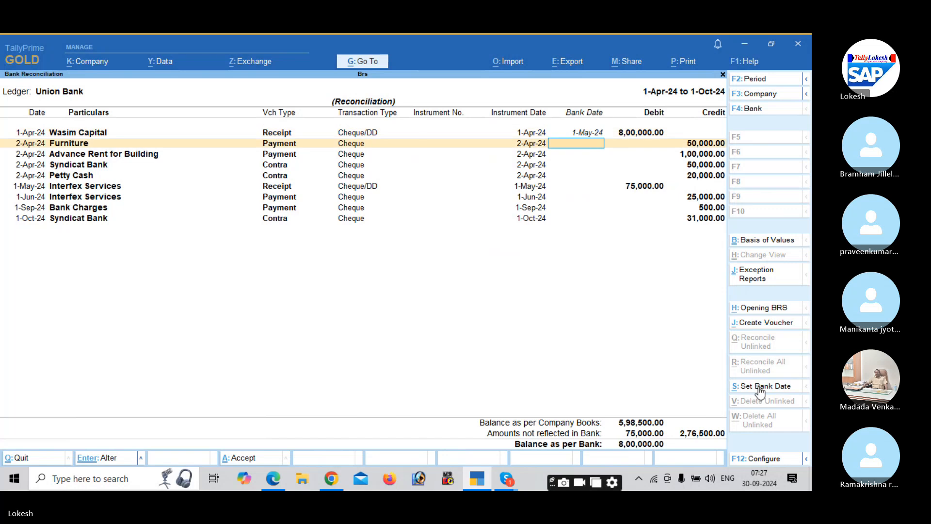
key("Return")
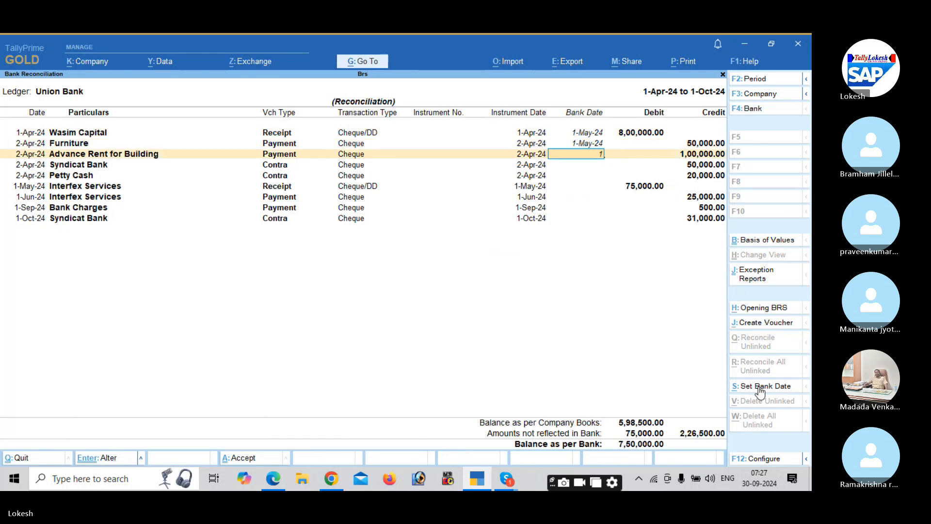
type("1")
key("Return")
type("1")
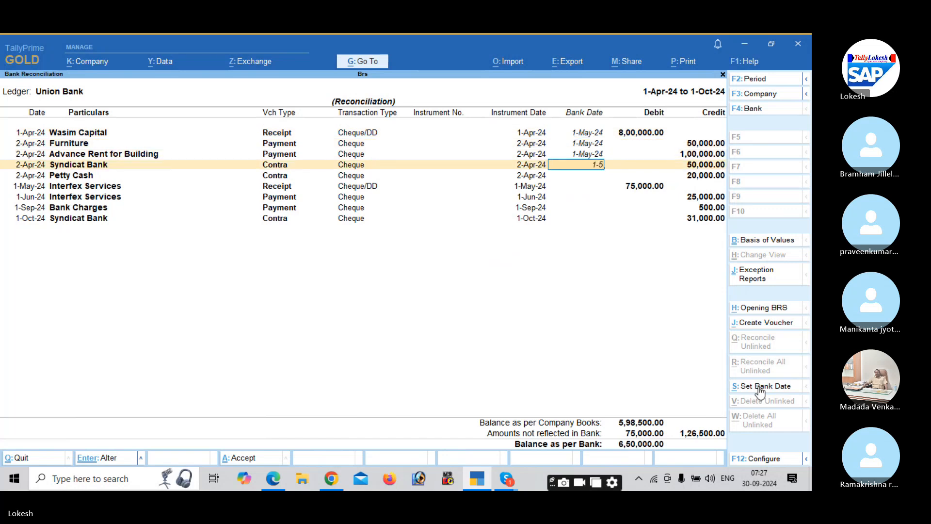
key("Return")
type("1-May-24")
key("Return")
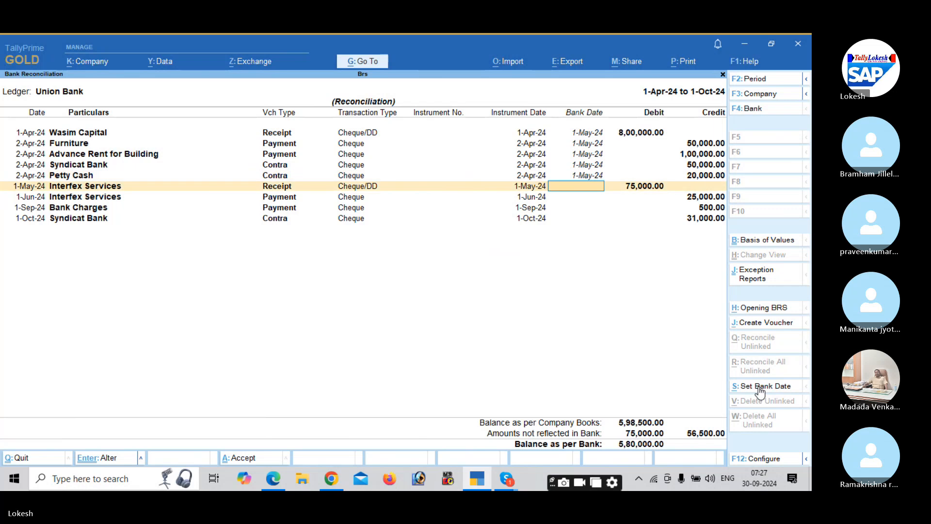
Set the bank dates 1-Jun-24 and 1-Jul-24 for Interfex Services, 1-Oct-24 for Bank Charges and 1-Sep-25 for Syndicat Bank, and accept
type("1-6")
key("Return")
type("1-7")
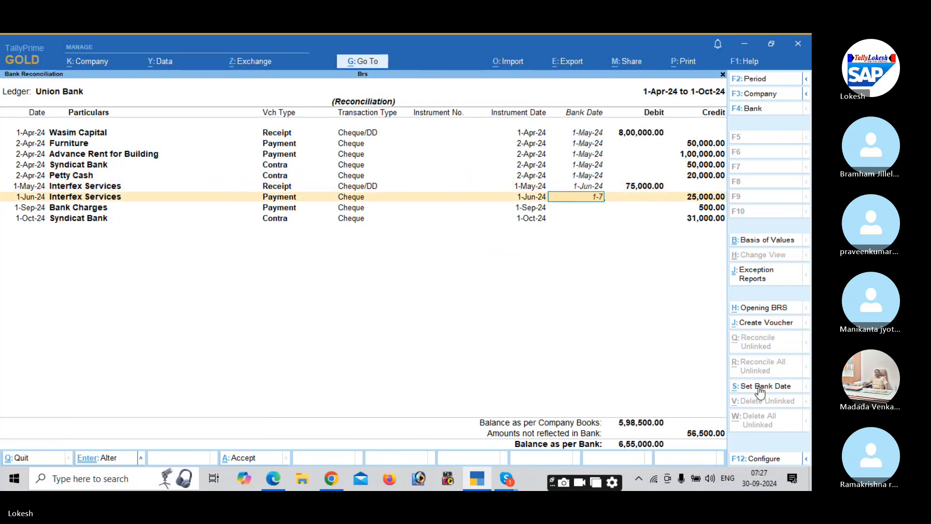
key("Return")
type("1-10")
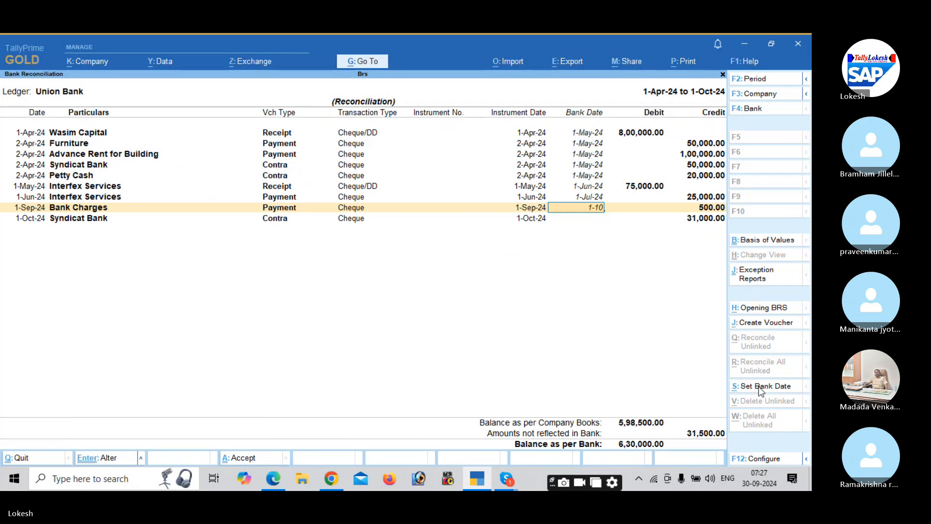
key("Return")
type("1-9")
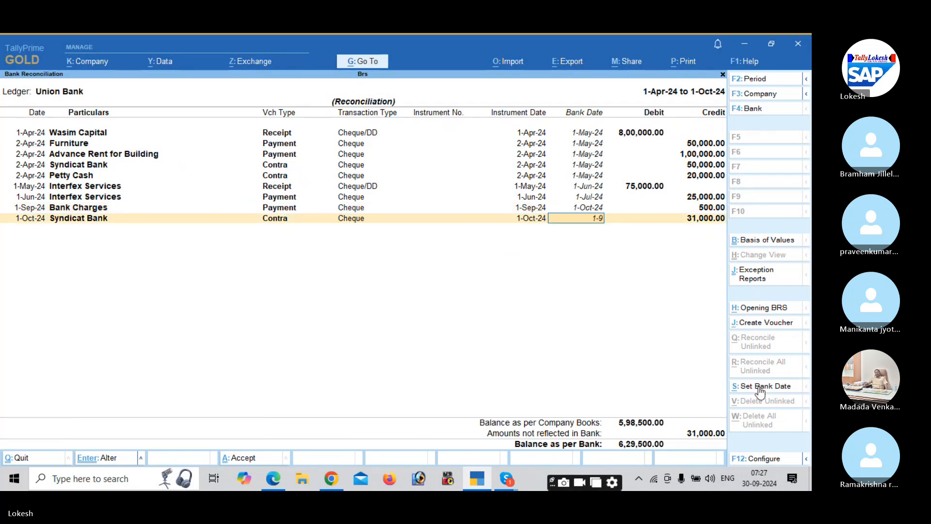
key("Return")
key("y")
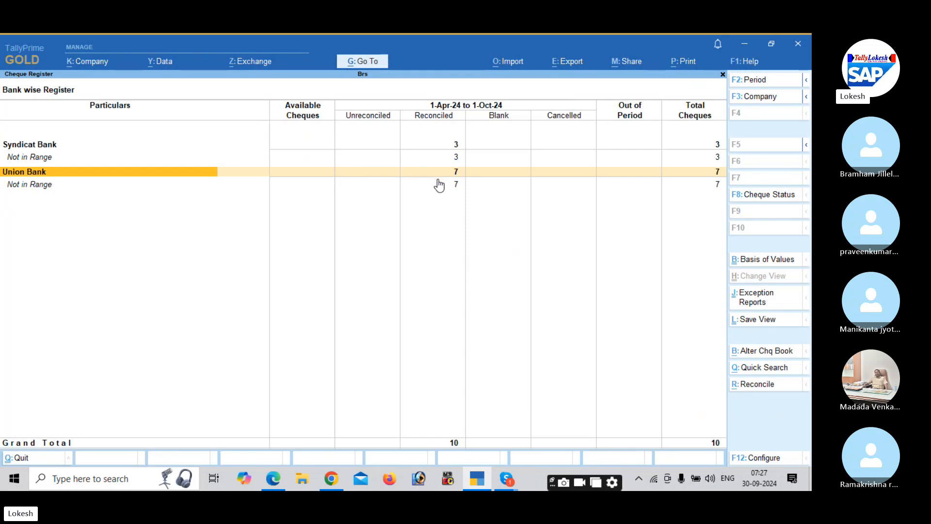
Leave the Cheque Register, view Union Bank's remaining entry in Bank Reconciliation, and return to the bank ledger selection
key("Escape")
key("Down")
key("Down")
key("Down")
key("Down")
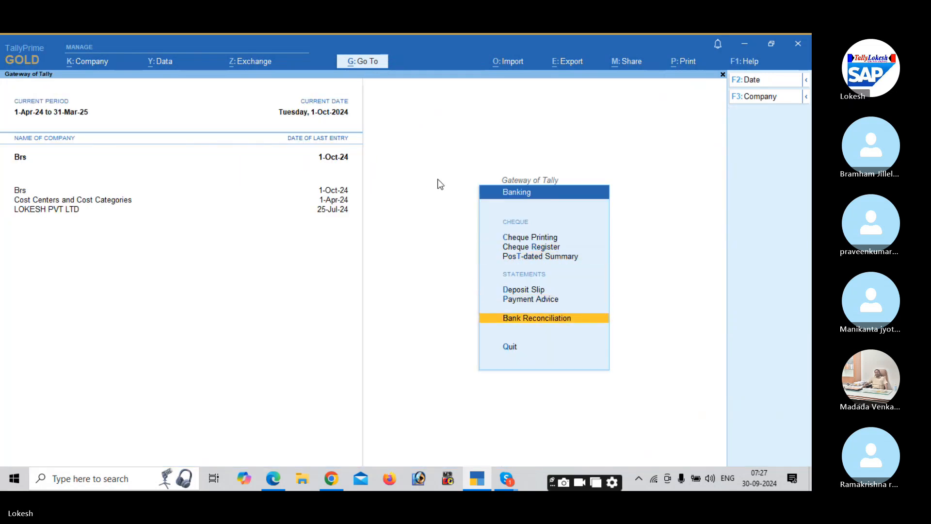
key("Return")
key("Down")
key("Return")
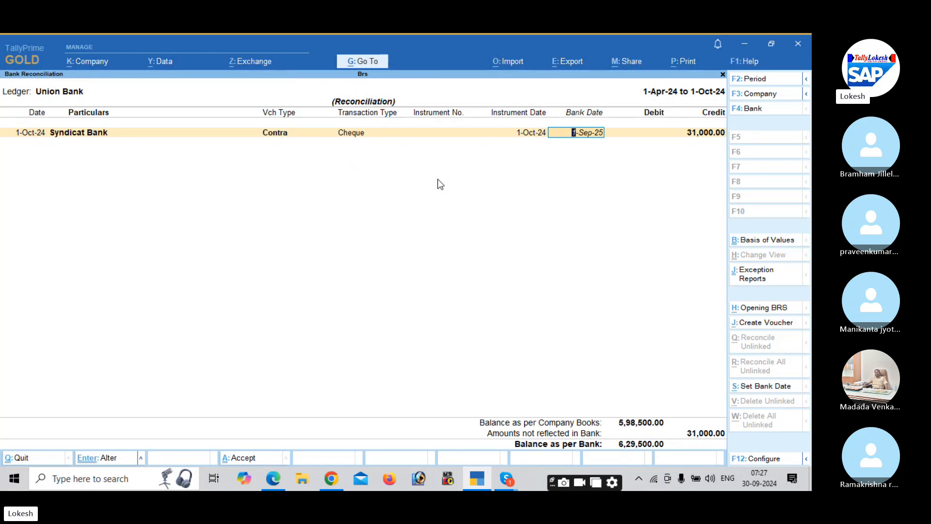
key("BackSpace")
key("Escape")
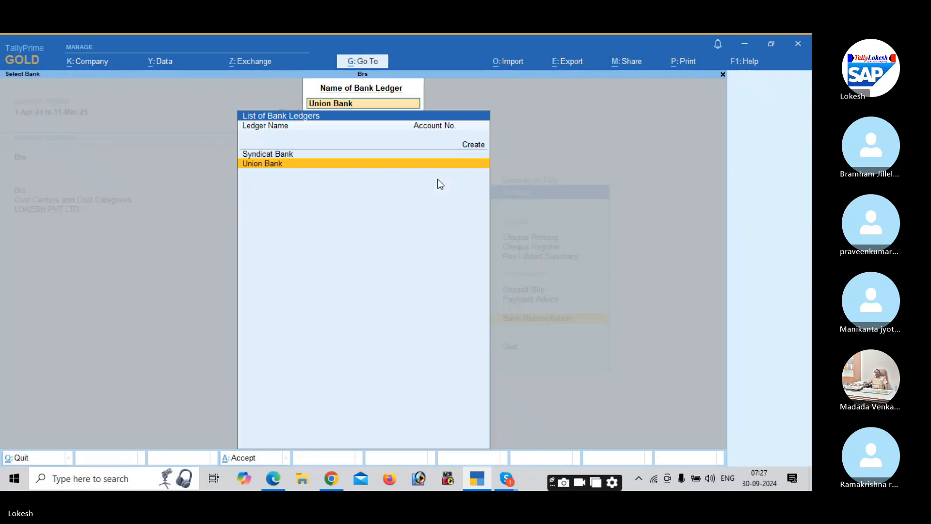
View Syndicat Bank's remaining entry in Bank Reconciliation, and quit without saving any change
key("Up")
key("Return")
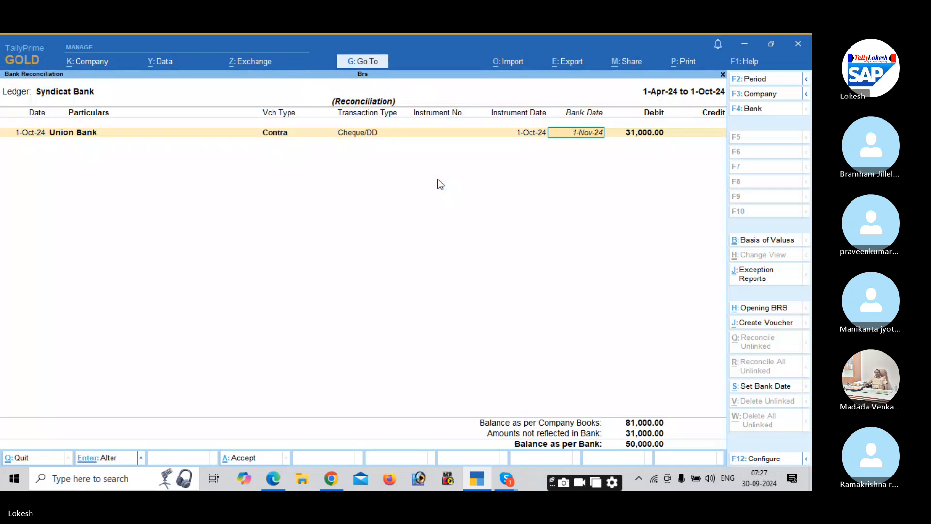
key("BackSpace")
key("Escape")
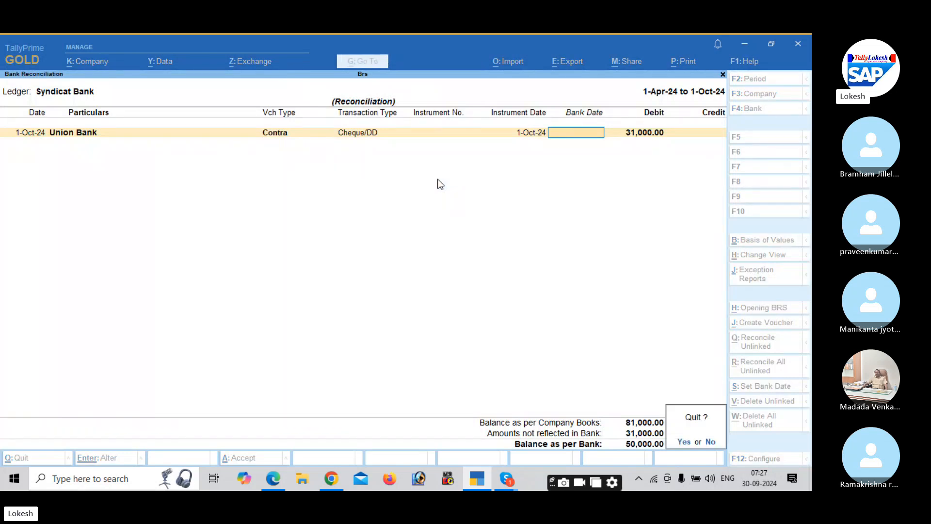
key("Return")
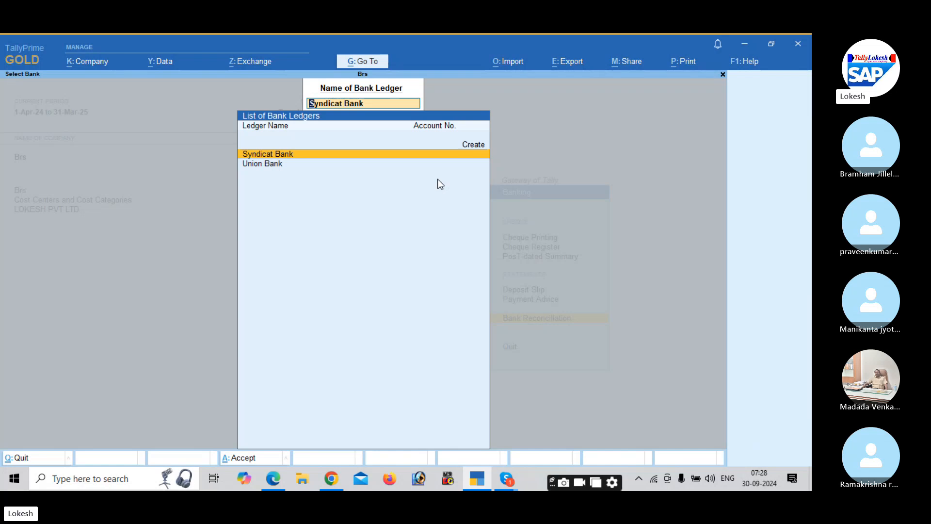
Close the banking screens back to the Gateway of Tally and switch to the Skype call window
key("Return")
key("Escape")
key("Escape")
key("Escape")
key("Escape")
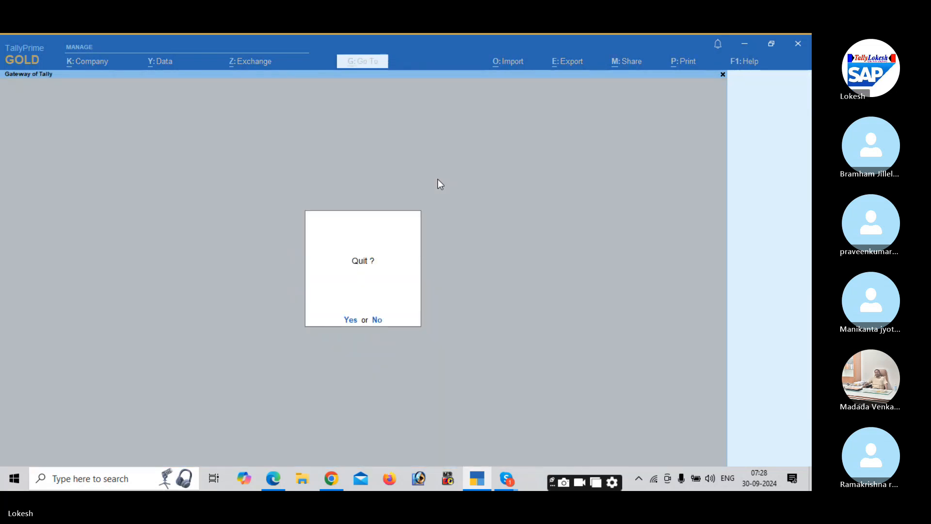
key("alt+Tab")
key("alt+Tab")
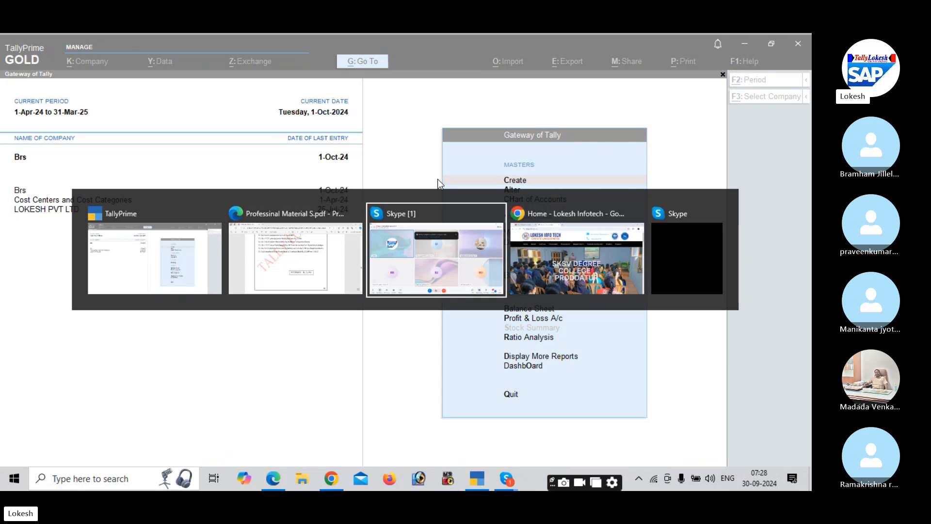